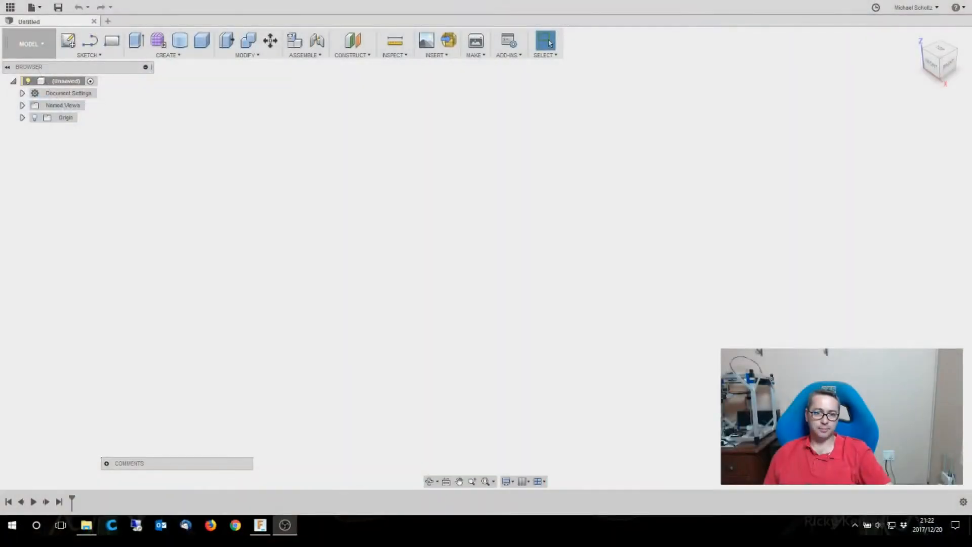
- Sketch a 28 mm diameter center-diameter circle at the origin on the horizontal plane and finish the sketch
click(68, 40)
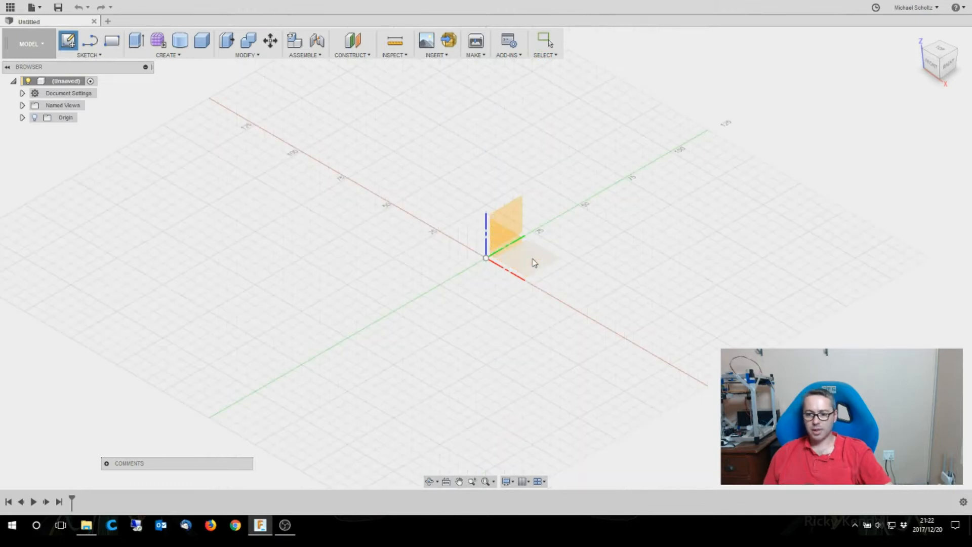
click(534, 262)
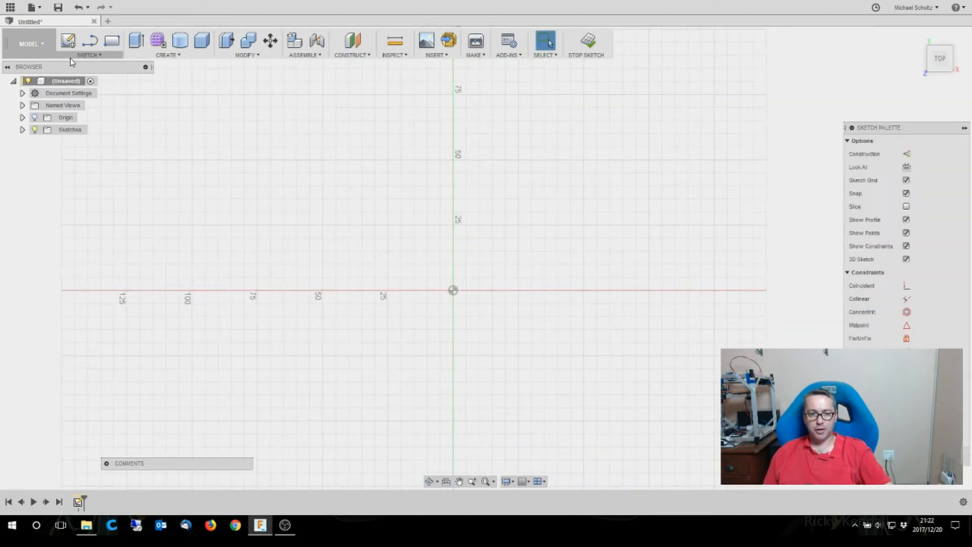
click(88, 55)
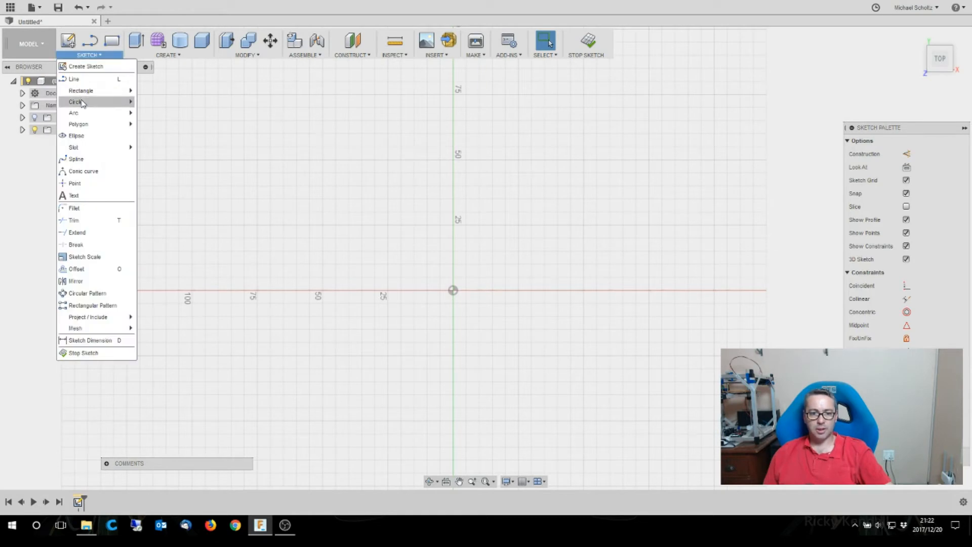
mouse_move(84, 102)
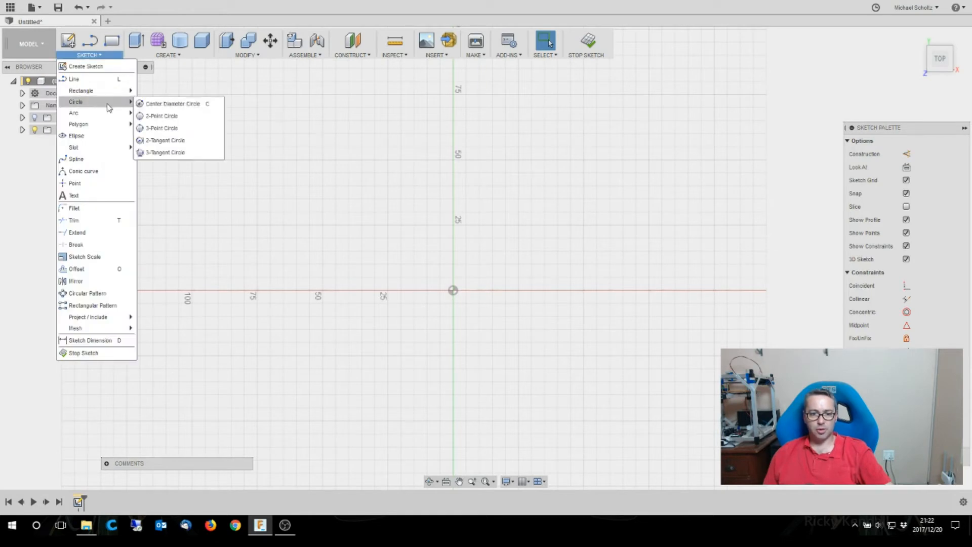
click(167, 107)
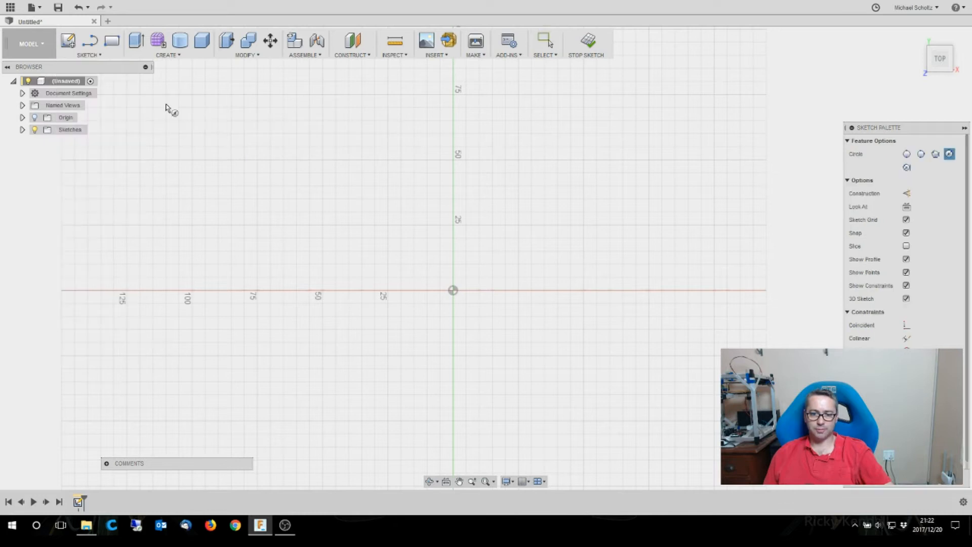
click(453, 291)
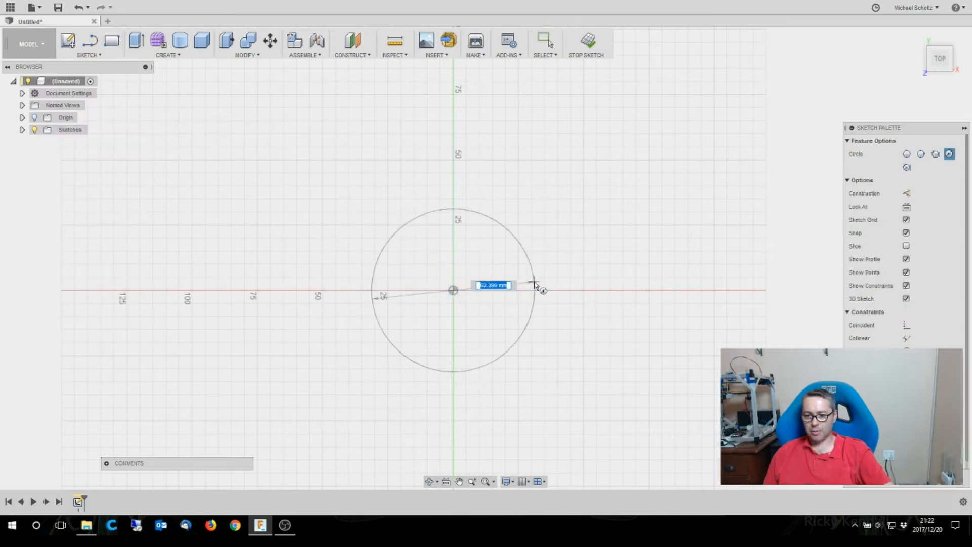
text(28)
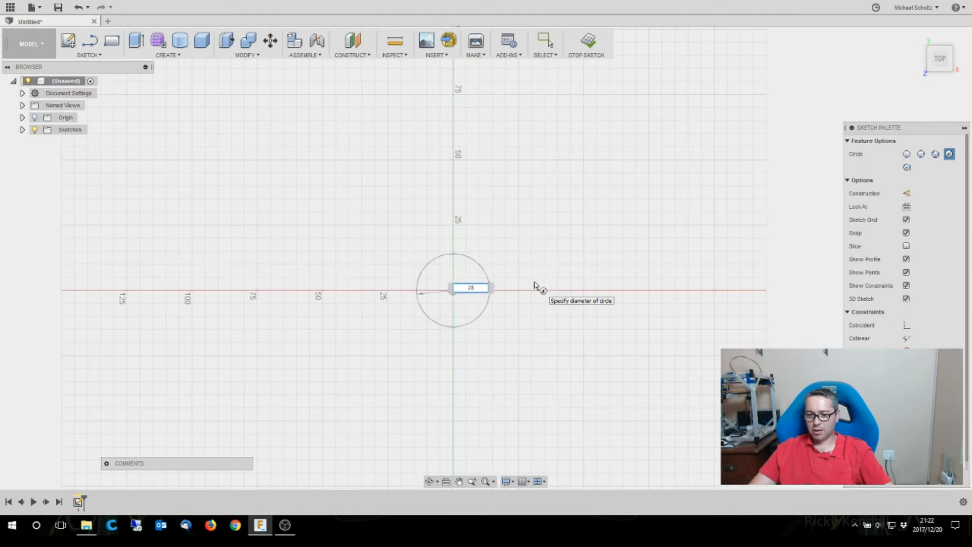
key(Return)
key(Escape)
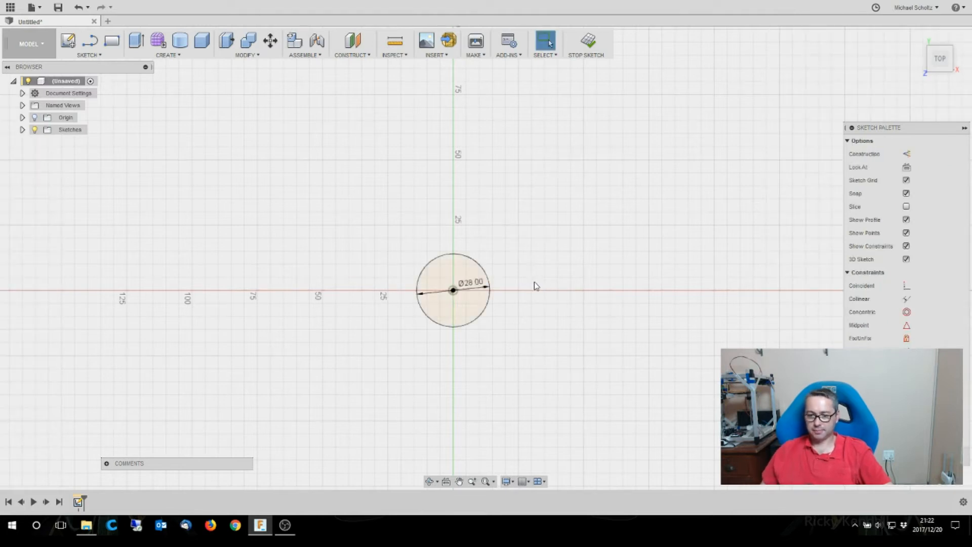
scroll(468, 303, up, 5)
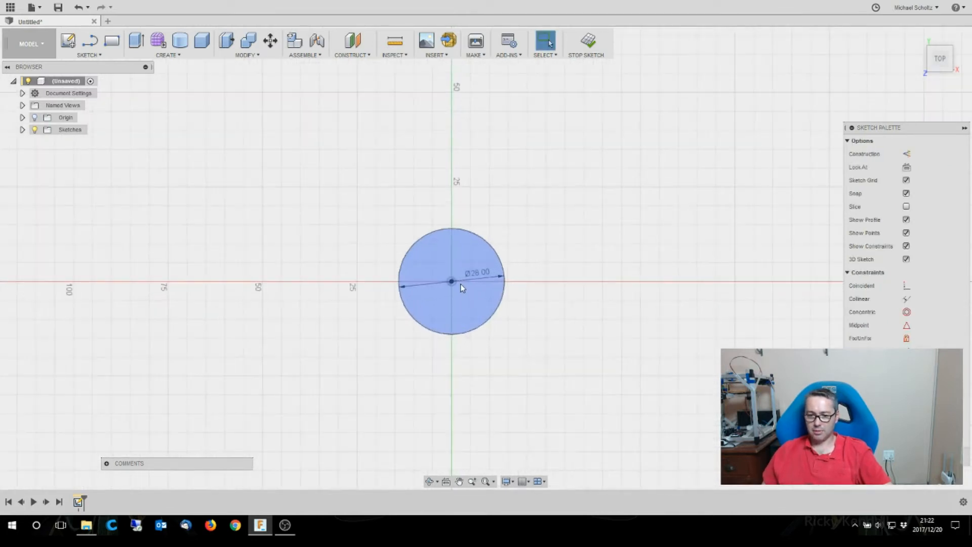
scroll(462, 285, up, 4)
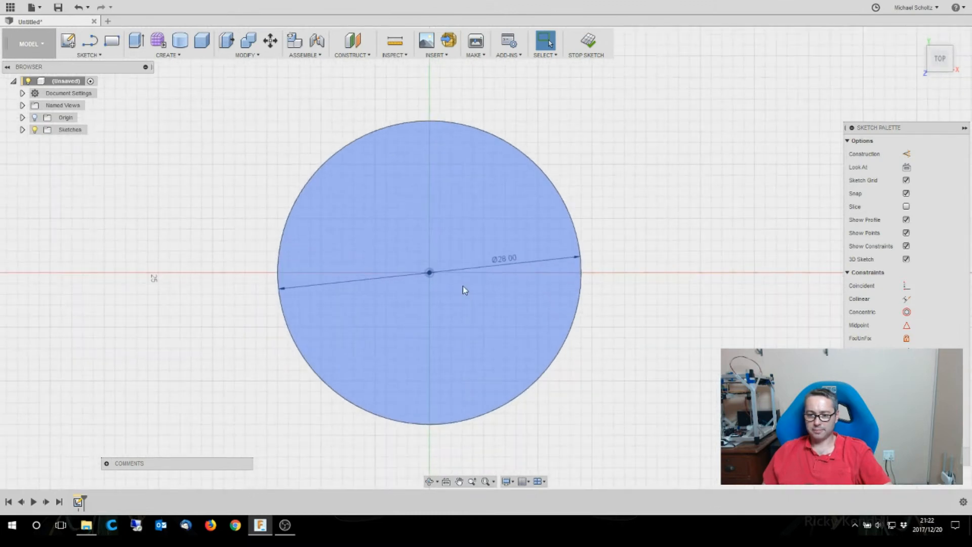
click(941, 456)
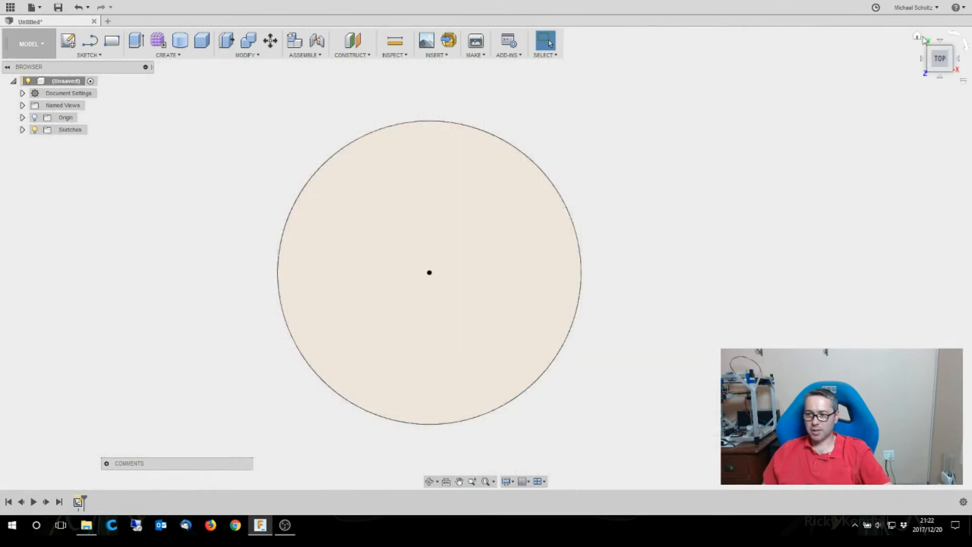
- Create a construction plane offset 7 mm above the circle profile
click(917, 36)
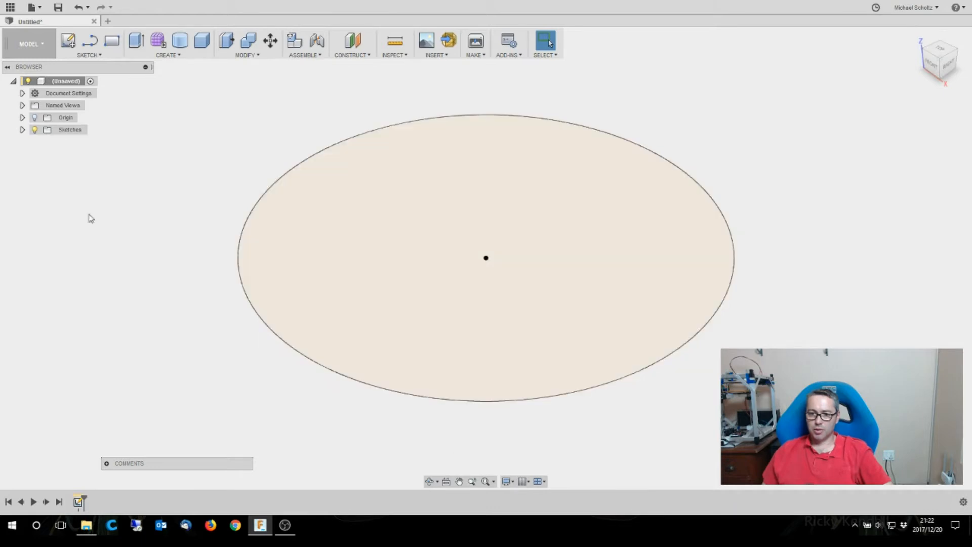
click(81, 55)
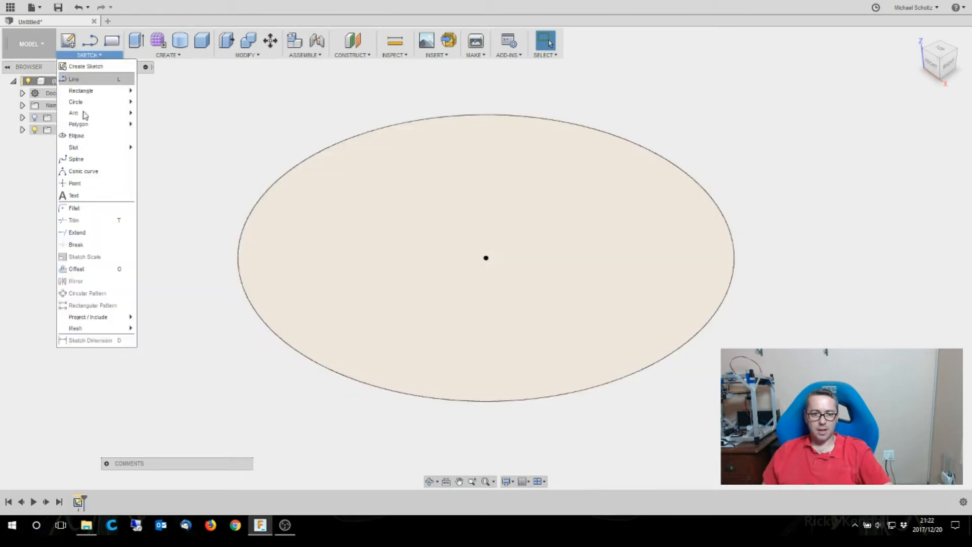
mouse_move(363, 54)
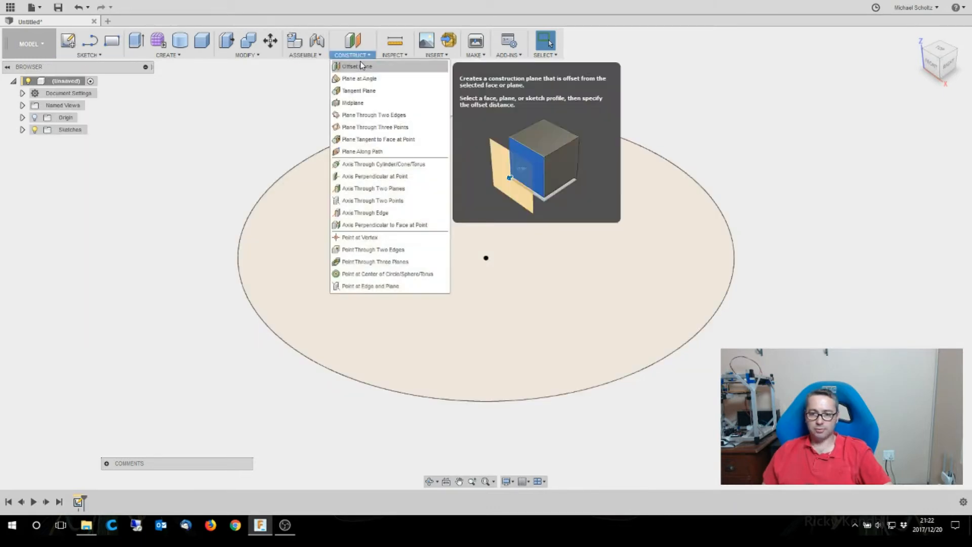
click(355, 71)
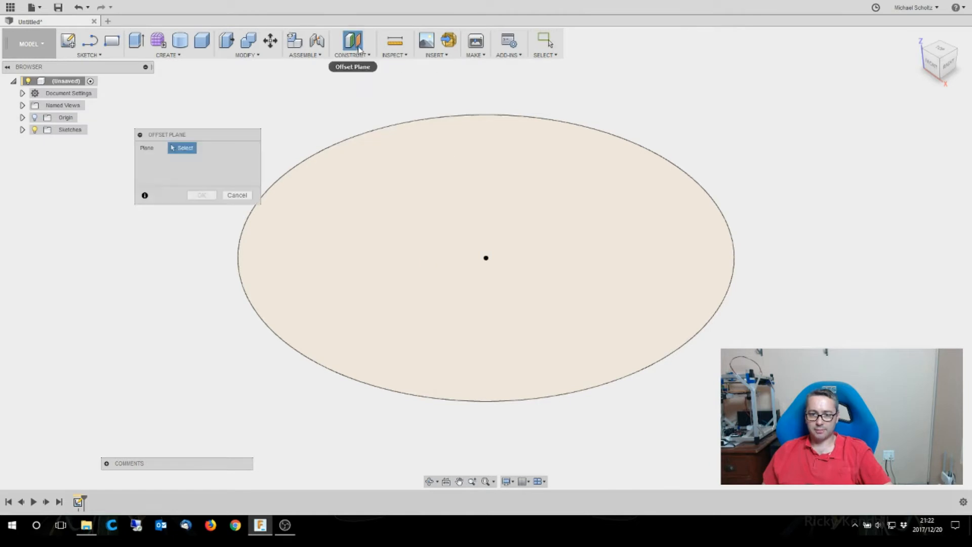
click(358, 58)
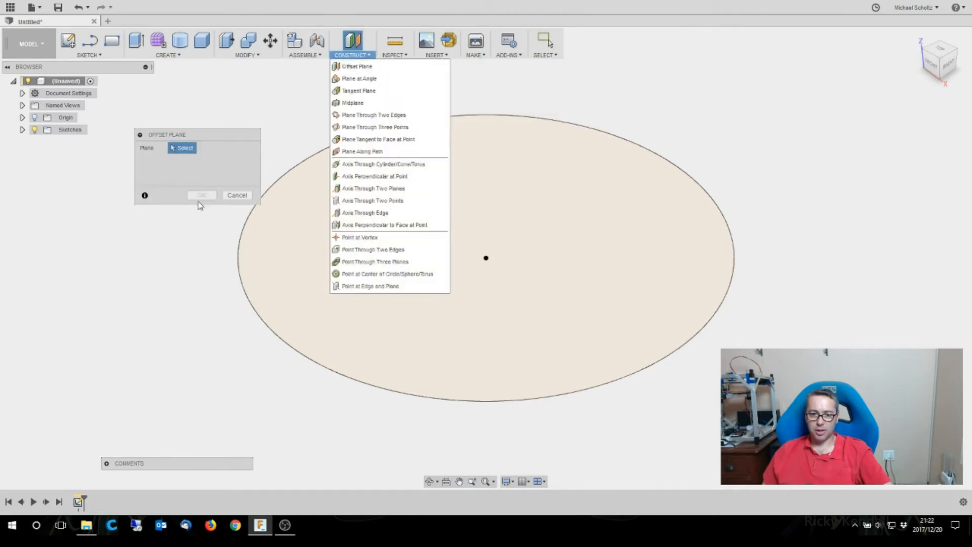
click(308, 245)
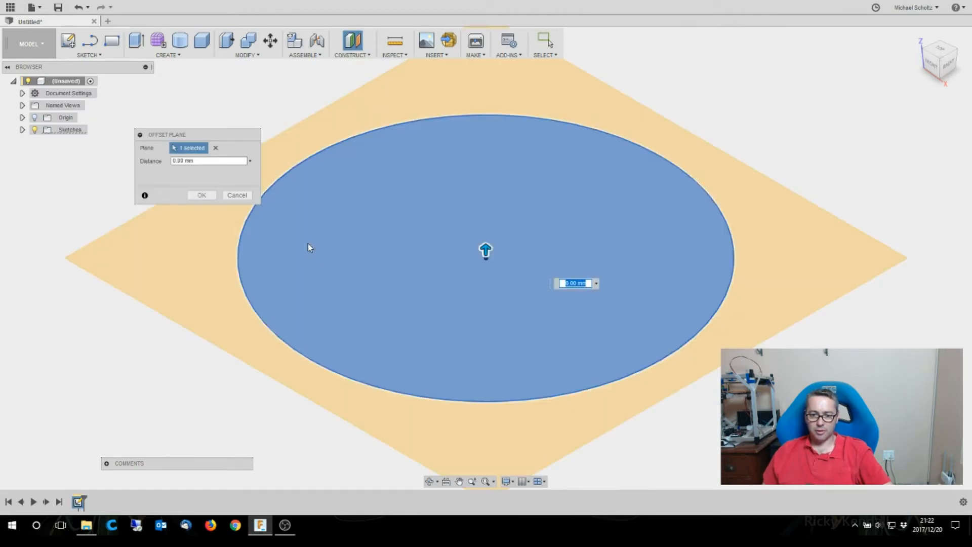
drag(486, 248, 485, 169)
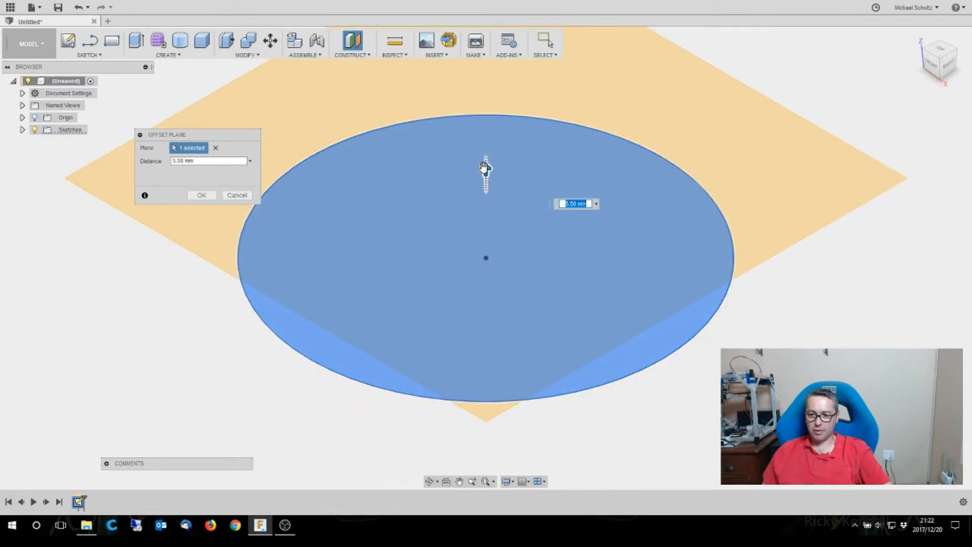
text(7)
key(Return)
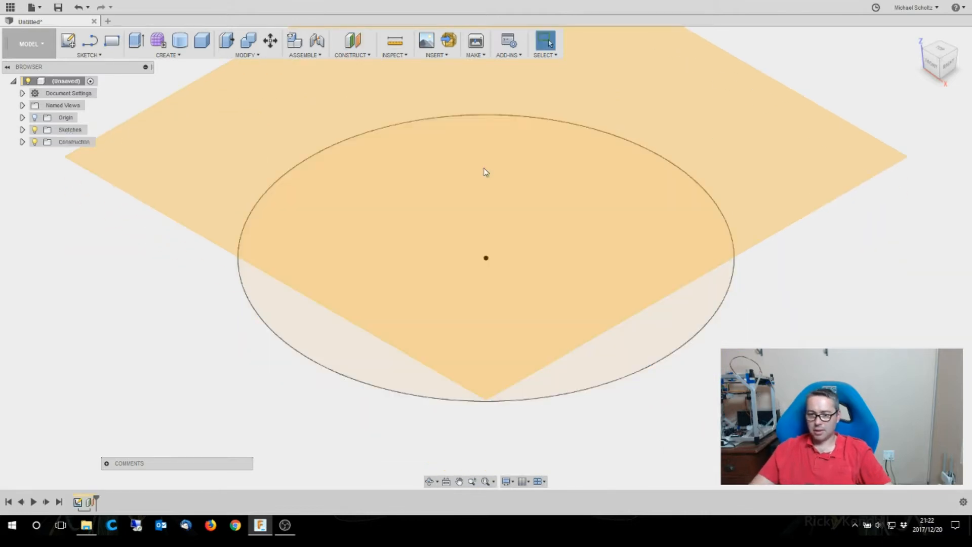
- Start a new sketch on the offset construction plane and view it from the top
scroll(306, 287, down, 4)
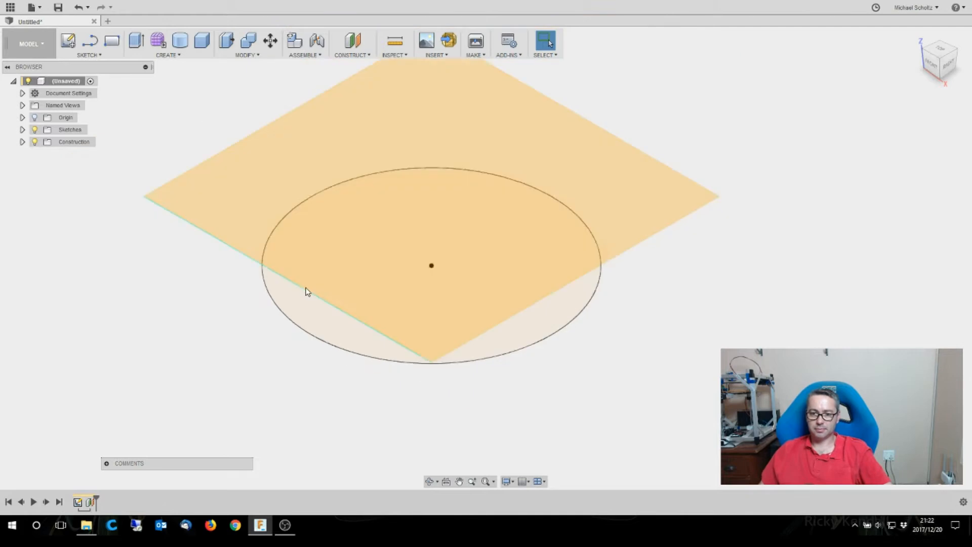
scroll(358, 97, up, 2)
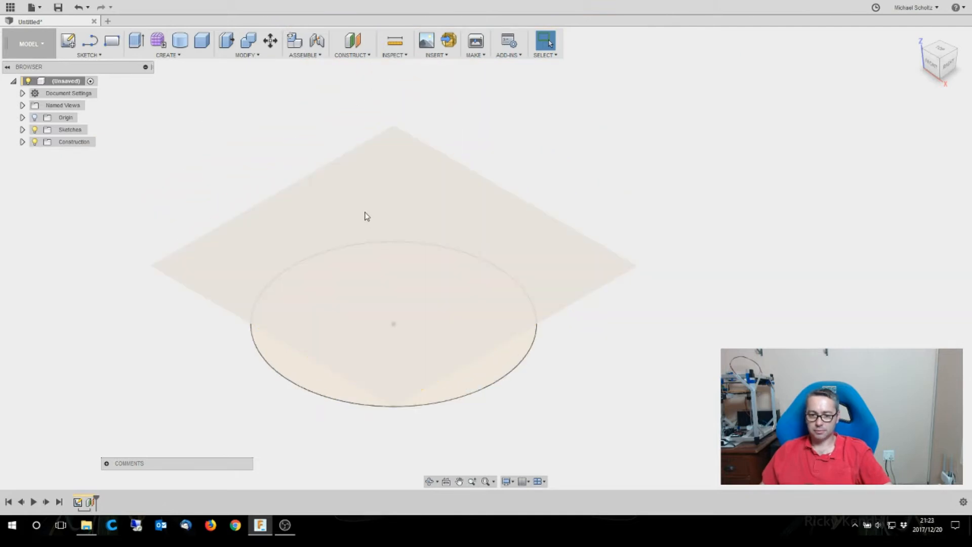
click(354, 211)
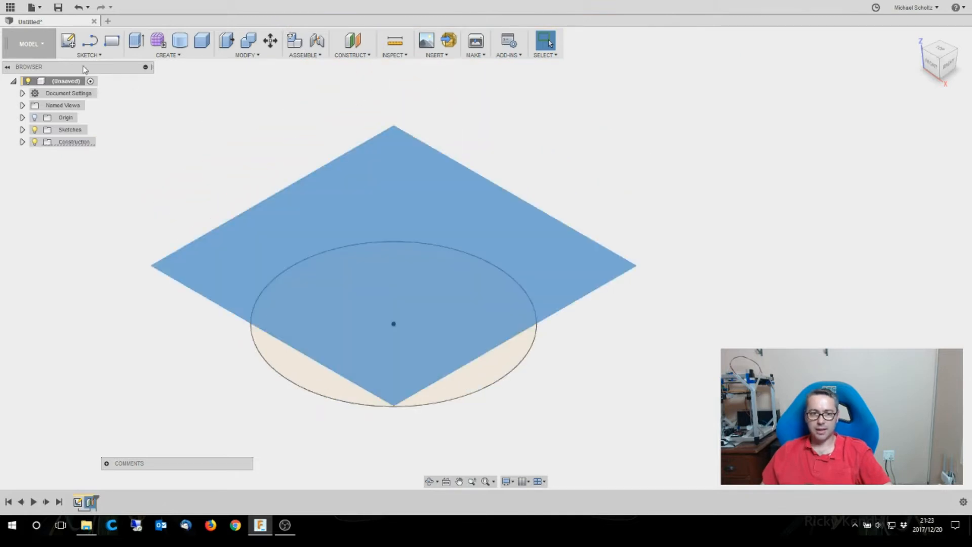
click(68, 44)
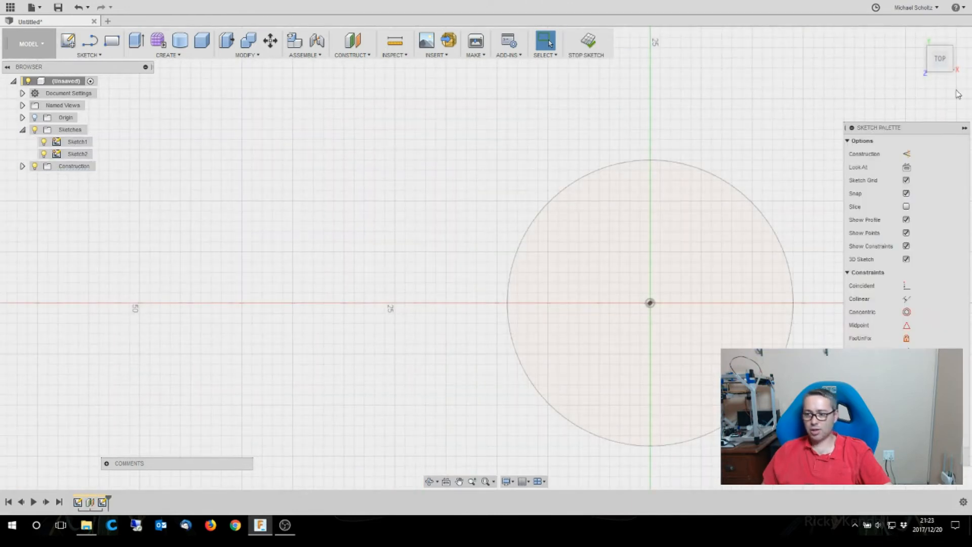
click(918, 37)
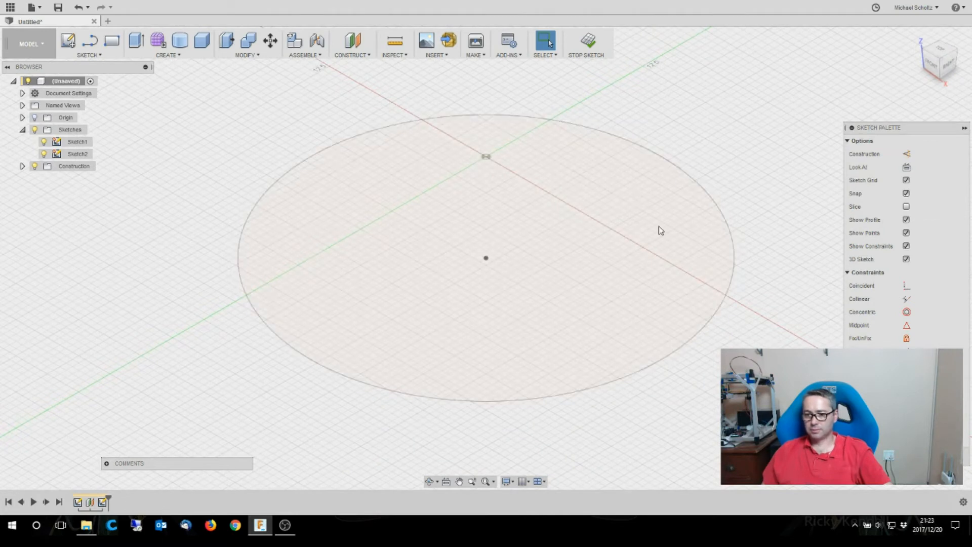
click(79, 153)
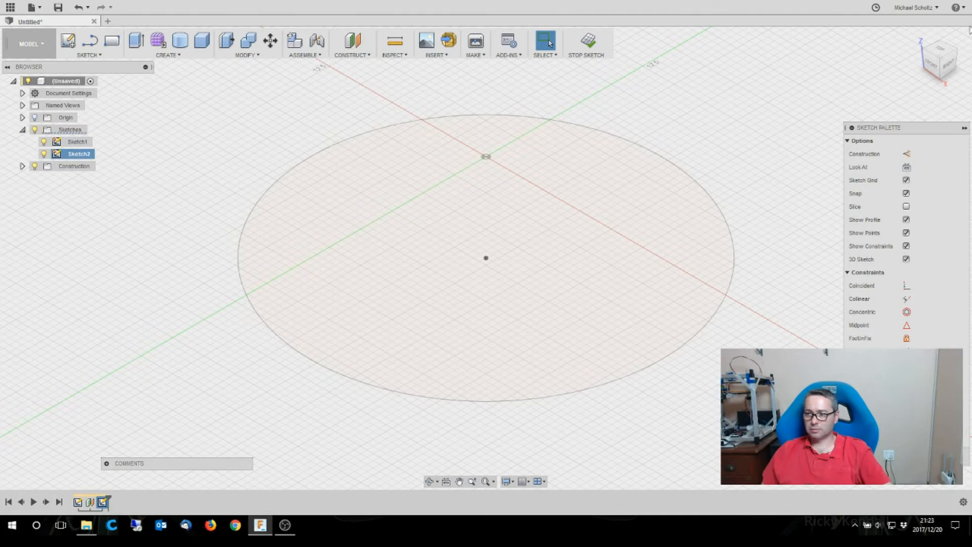
click(945, 52)
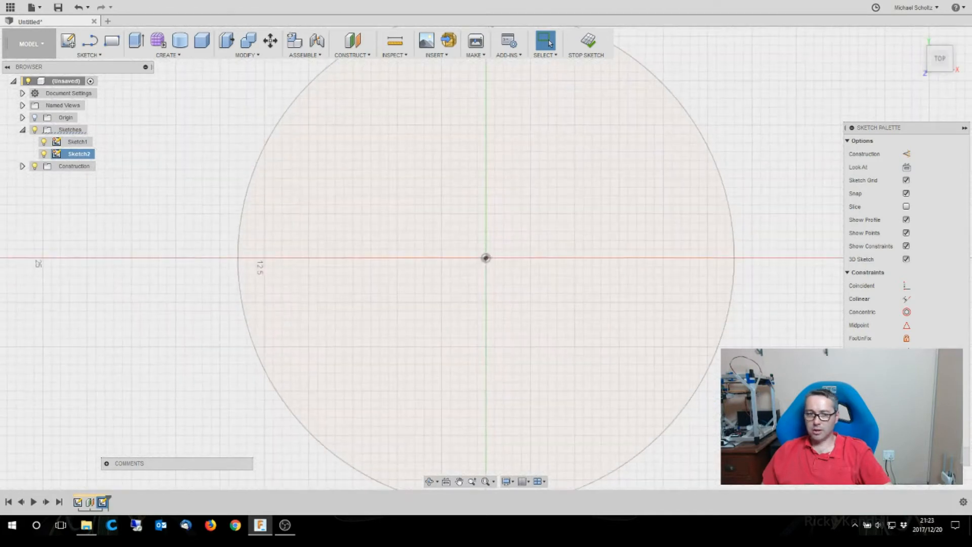
- Draw a 30 mm diameter circle centered on the origin in the offset-plane sketch and finish the sketch
click(88, 55)
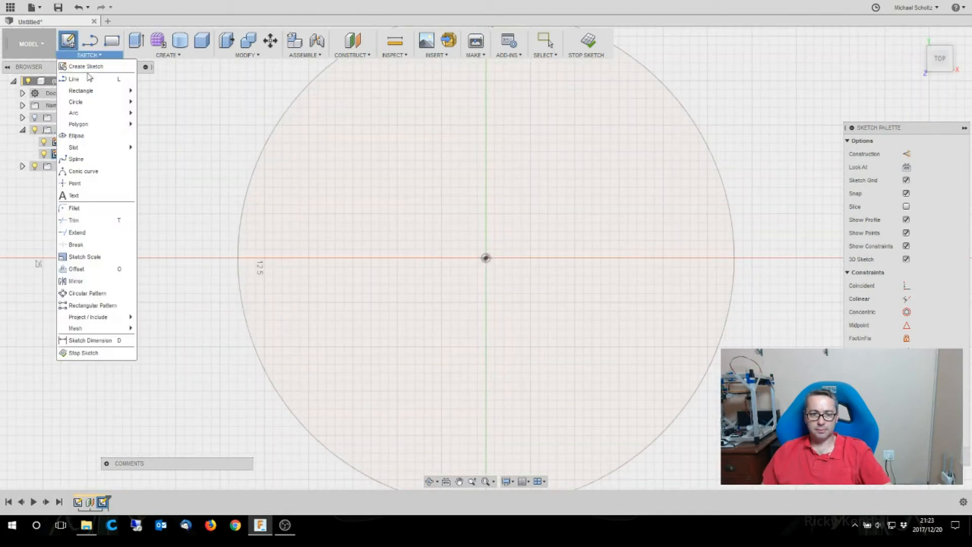
mouse_move(82, 109)
click(147, 103)
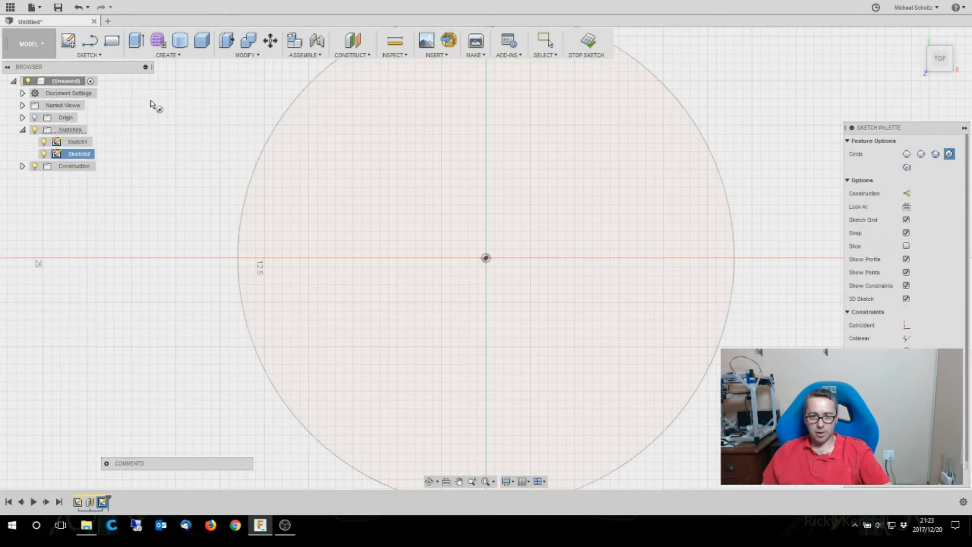
click(485, 258)
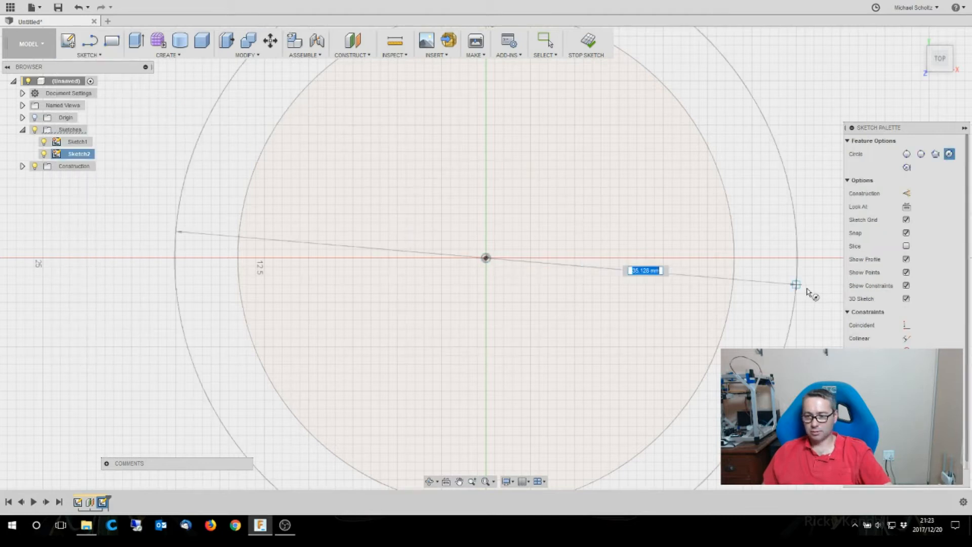
text(30)
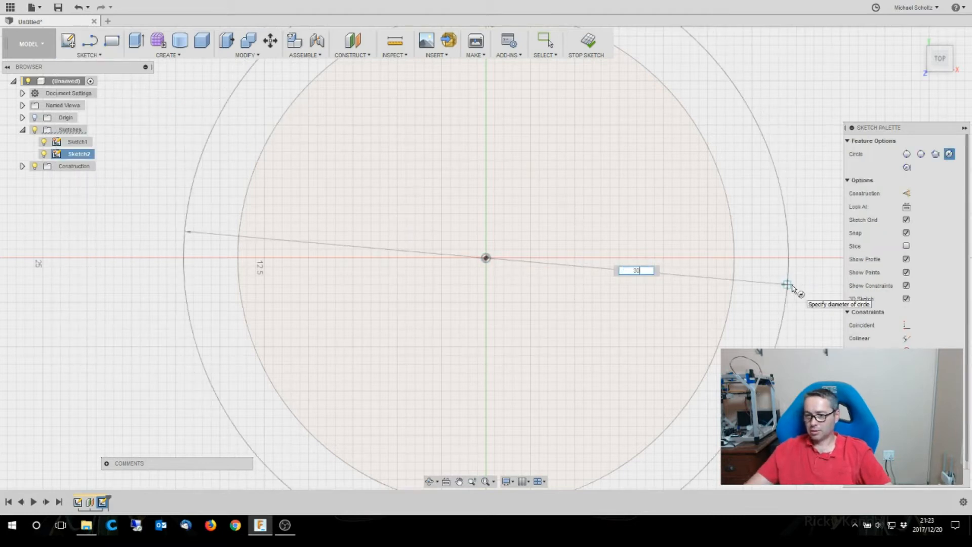
key(Tab)
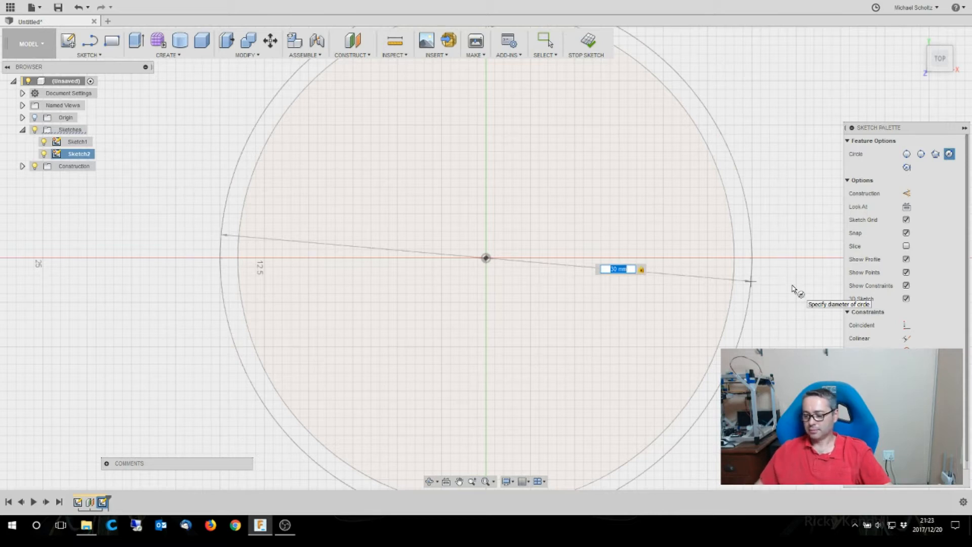
key(Return)
key(Escape)
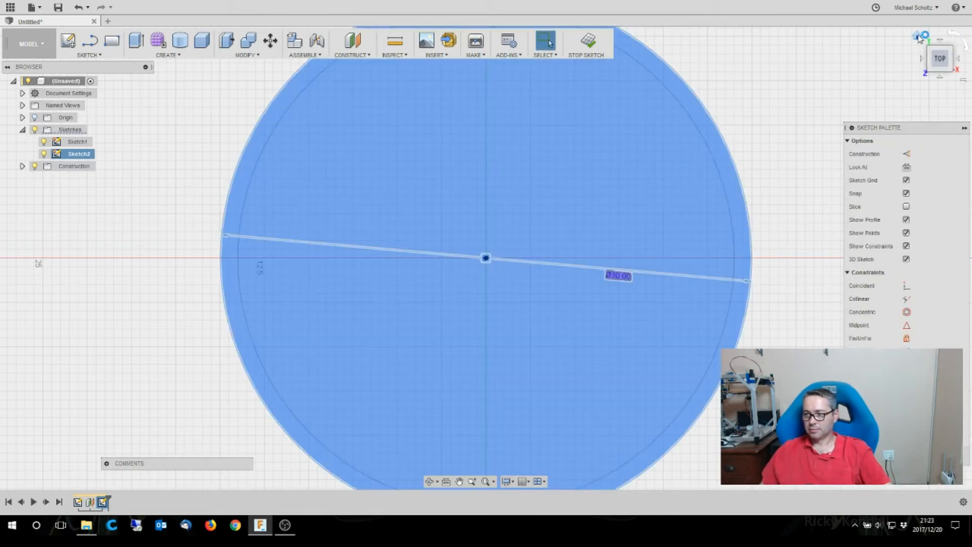
click(919, 37)
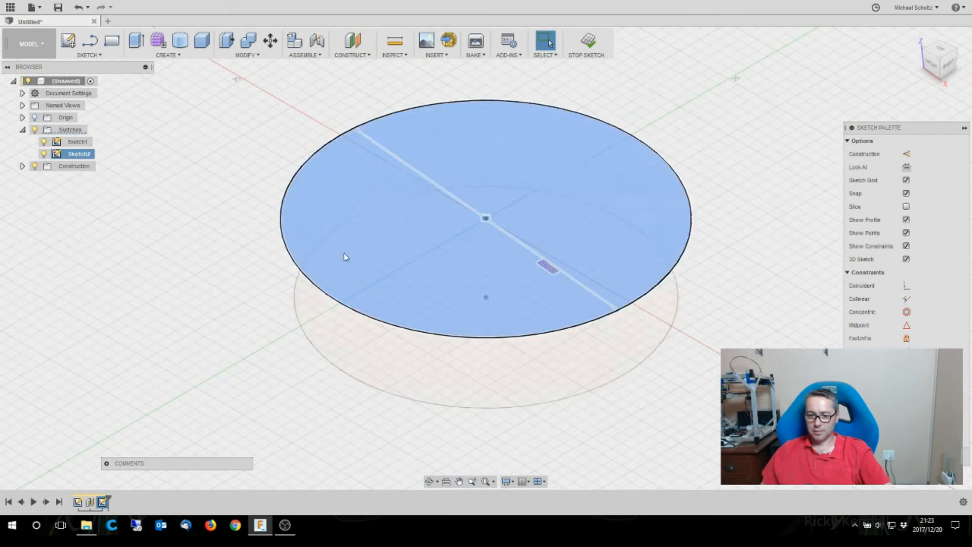
click(382, 204)
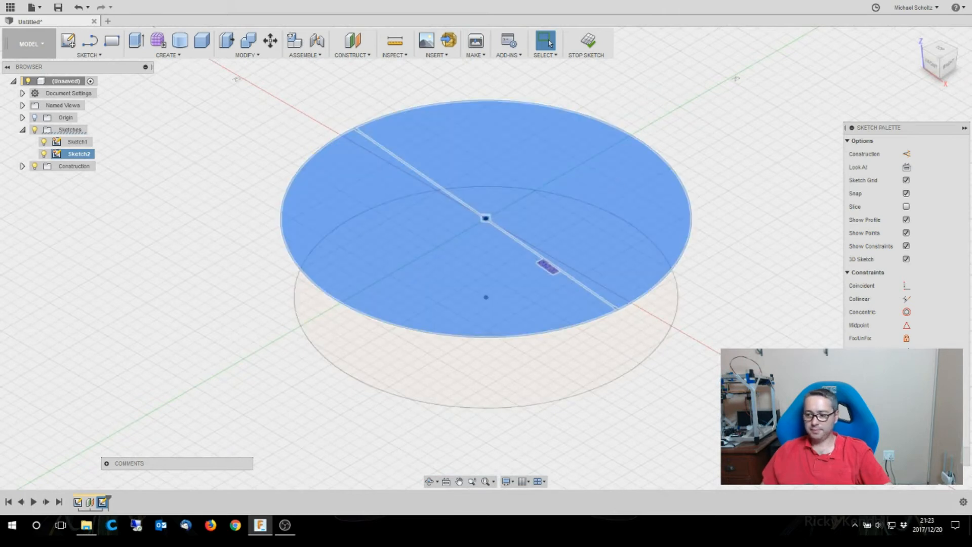
click(195, 261)
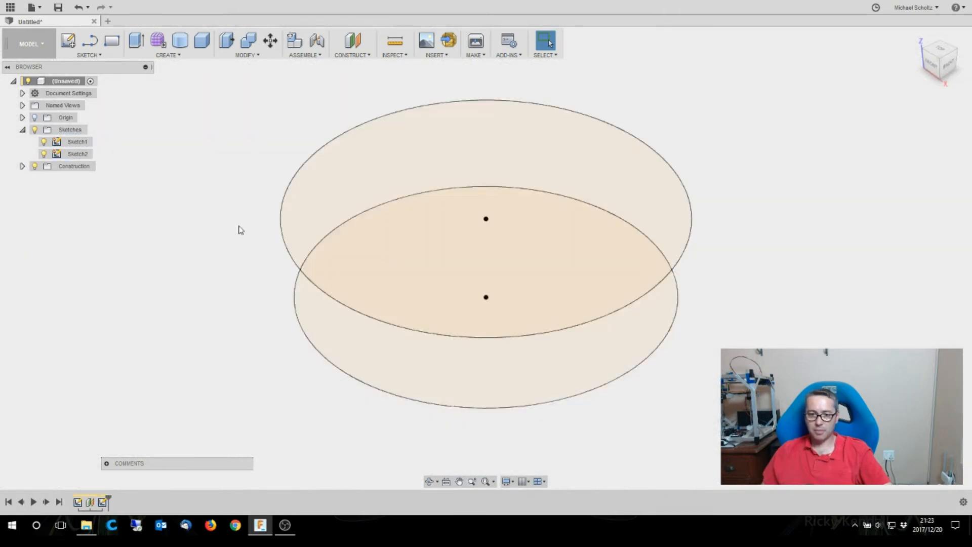
- Create a construction plane offset 7 mm above the 30 mm circle profile
click(363, 187)
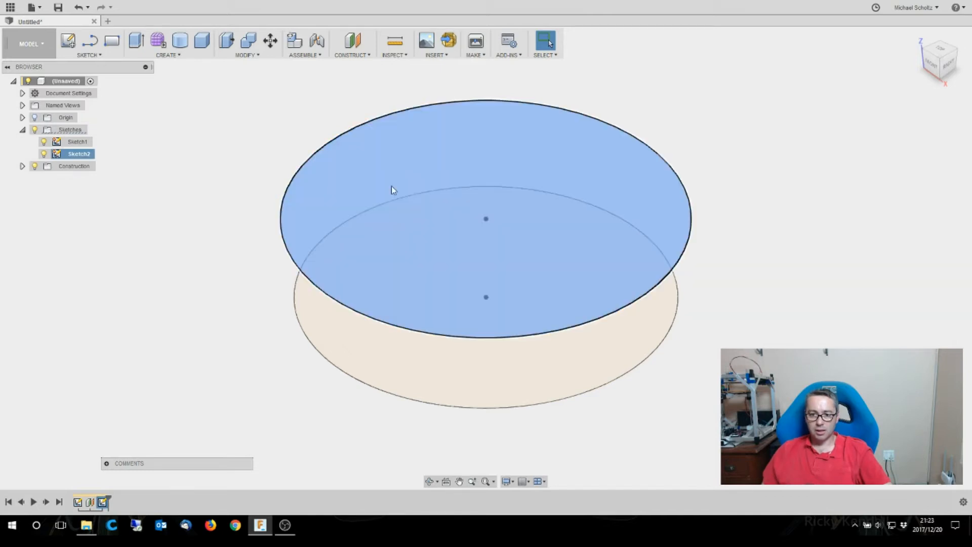
click(352, 53)
click(355, 67)
drag(485, 209, 485, 150)
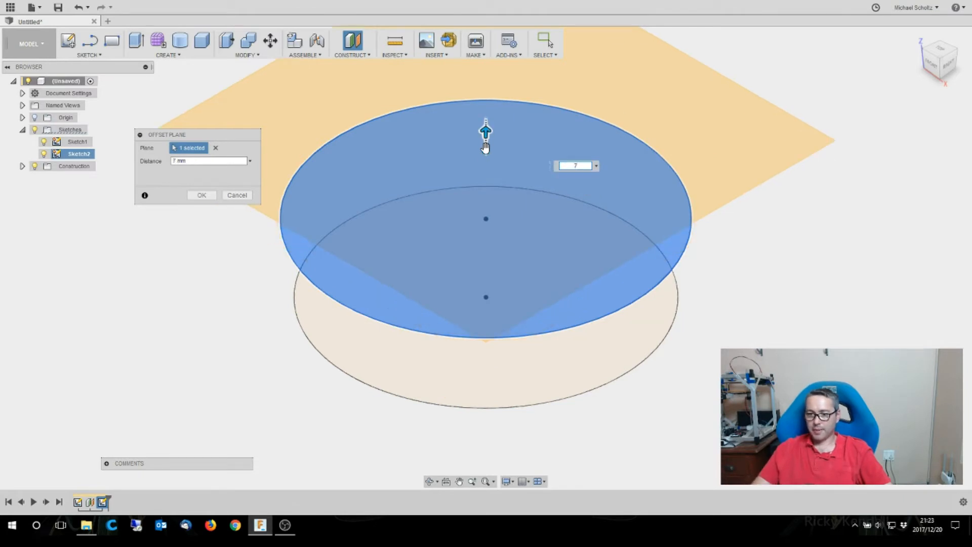
key(Return)
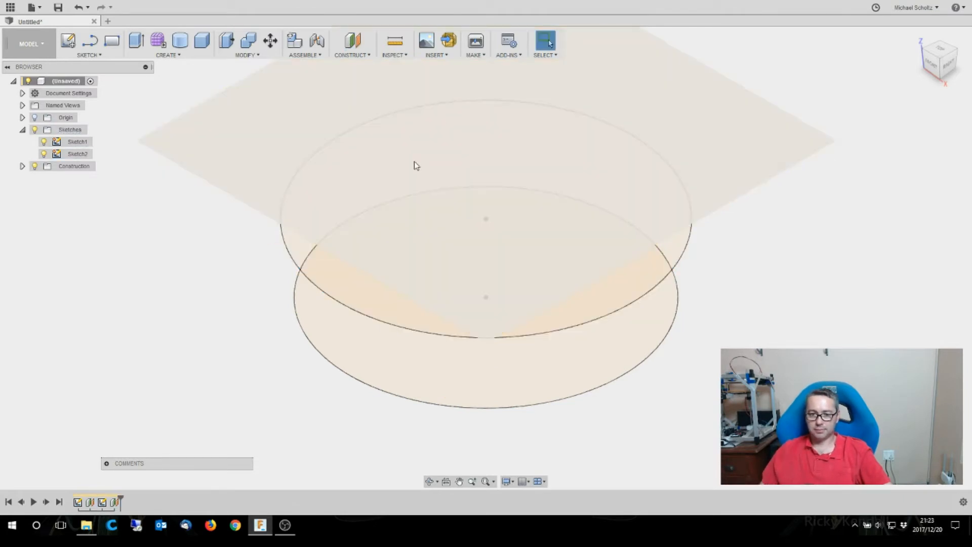
- Start a new sketch on the upper offset plane and view it from the top
click(393, 163)
click(63, 39)
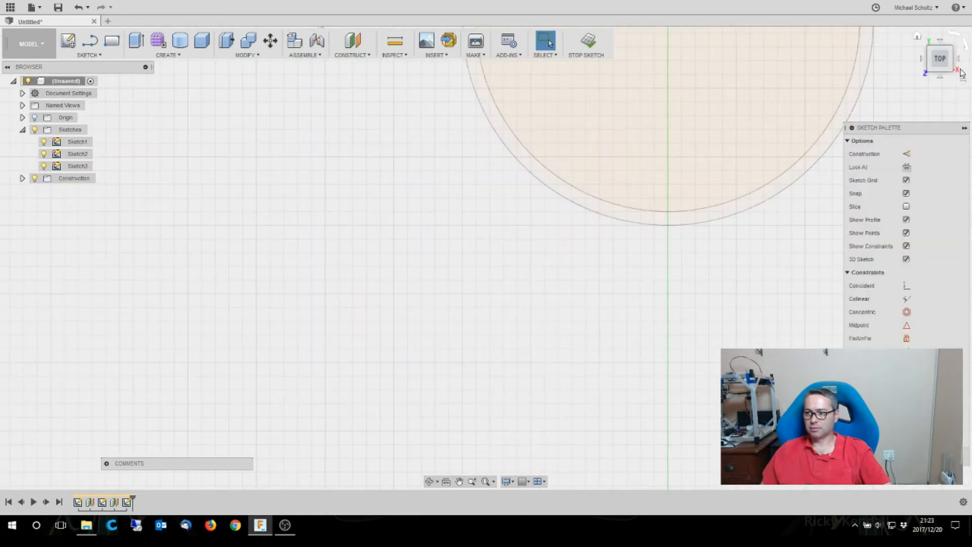
click(918, 39)
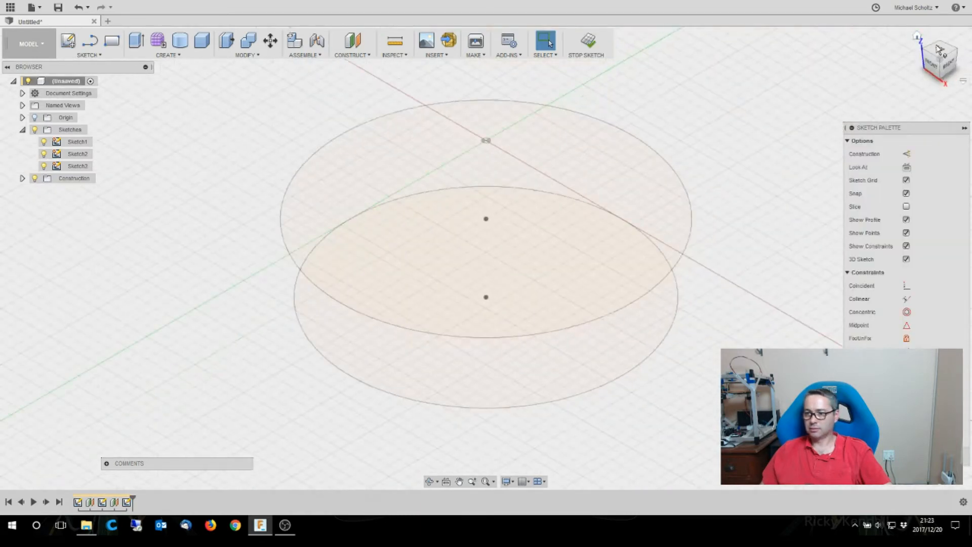
click(938, 48)
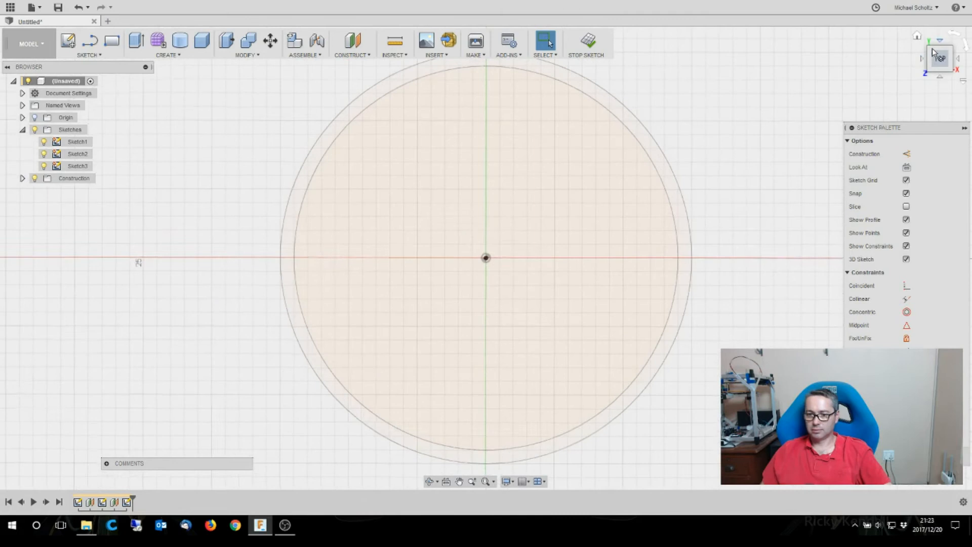
- Draw a 28 mm diameter center-diameter circle at the origin in the upper-plane sketch
click(90, 55)
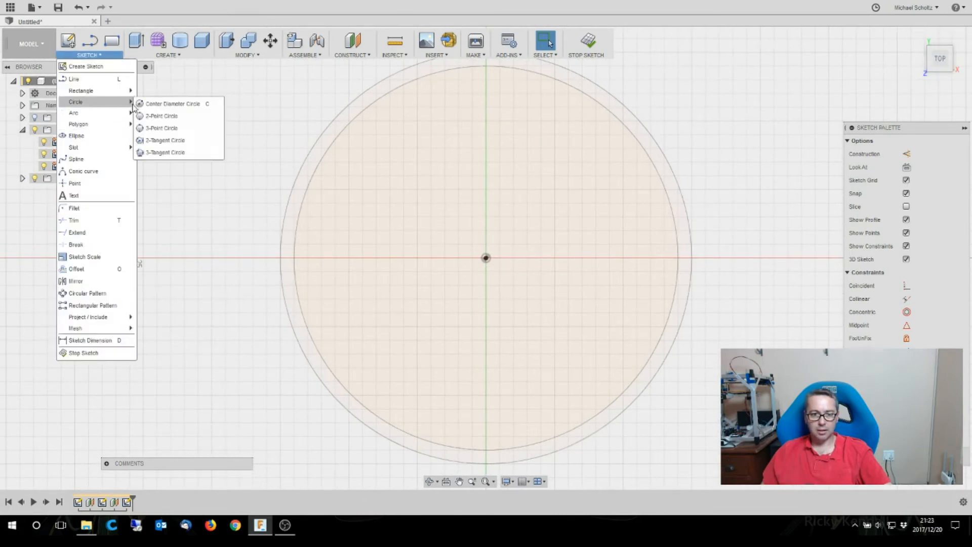
click(155, 103)
click(485, 258)
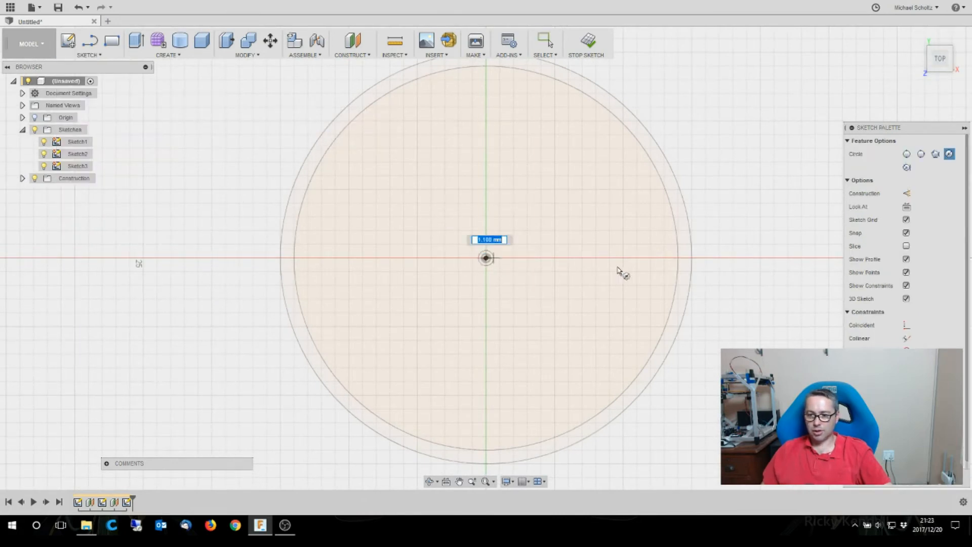
text(28)
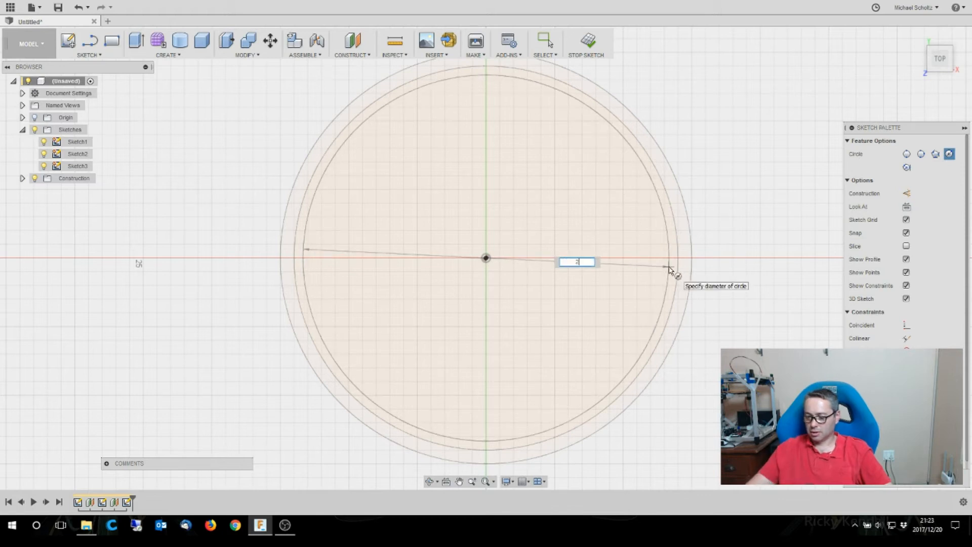
key(Return)
key(Escape)
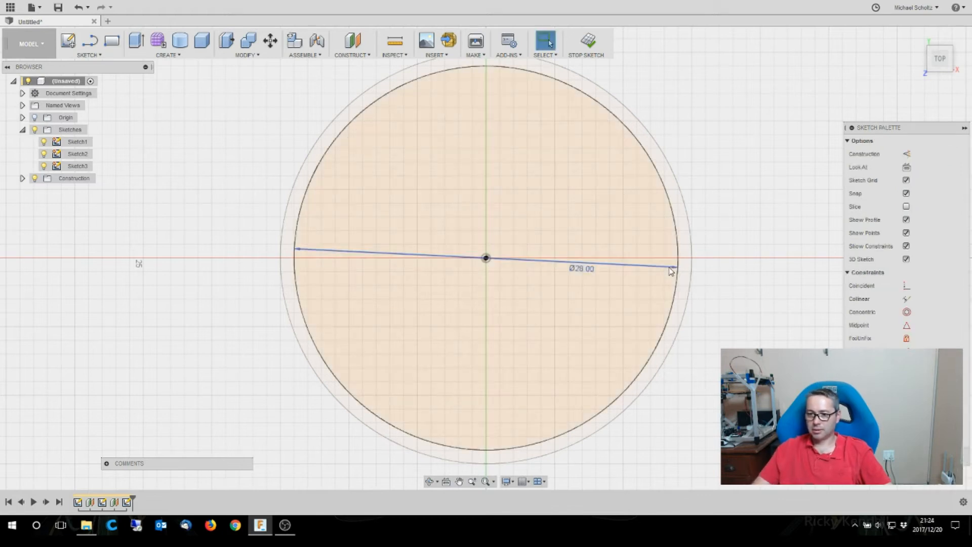
- Add a concentric 5 mm diameter circle at the origin and finish the sketch
click(94, 56)
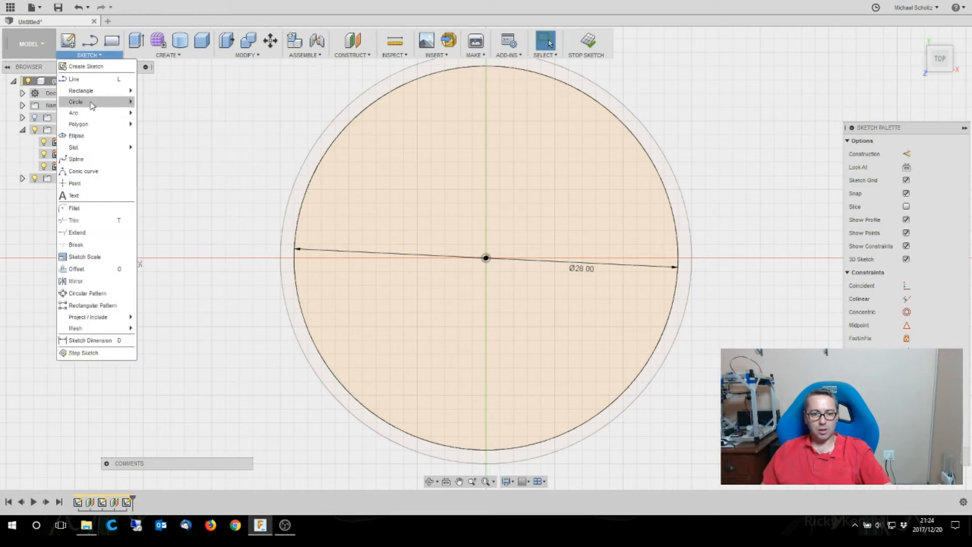
click(152, 105)
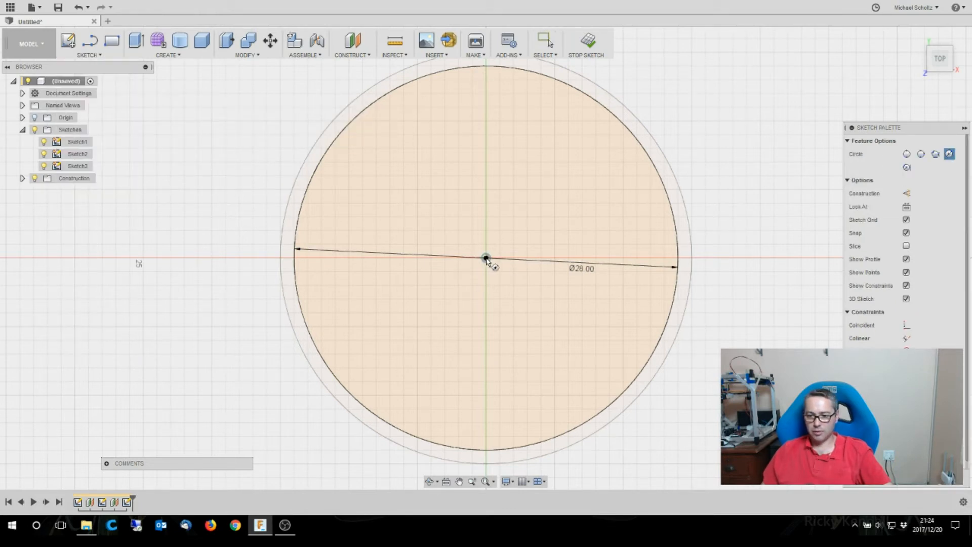
click(486, 258)
text(5)
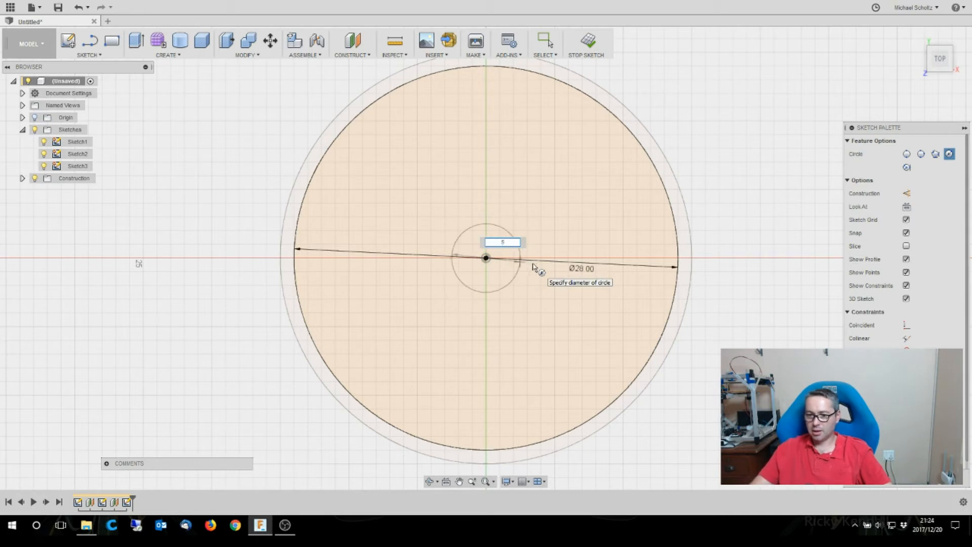
key(Return)
key(Escape)
click(945, 457)
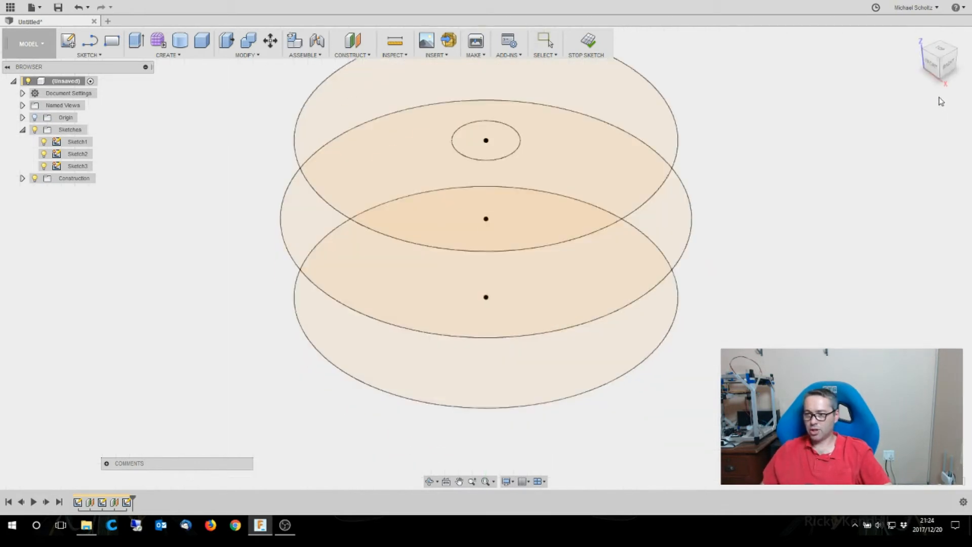
- Loft a new body through the bottom 28 mm, middle 30 mm and upper 28 mm circle profiles
scroll(174, 424, down, 2)
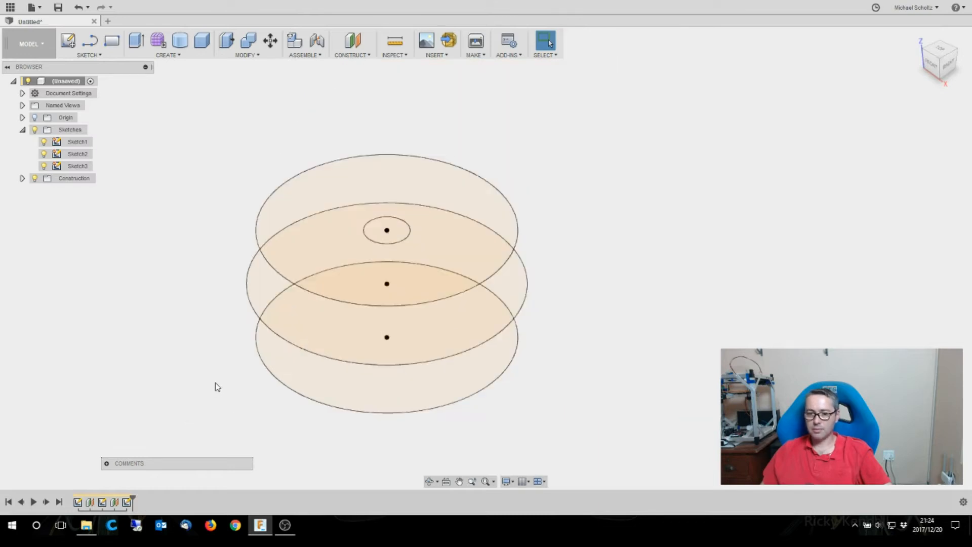
scroll(216, 386, up, 1)
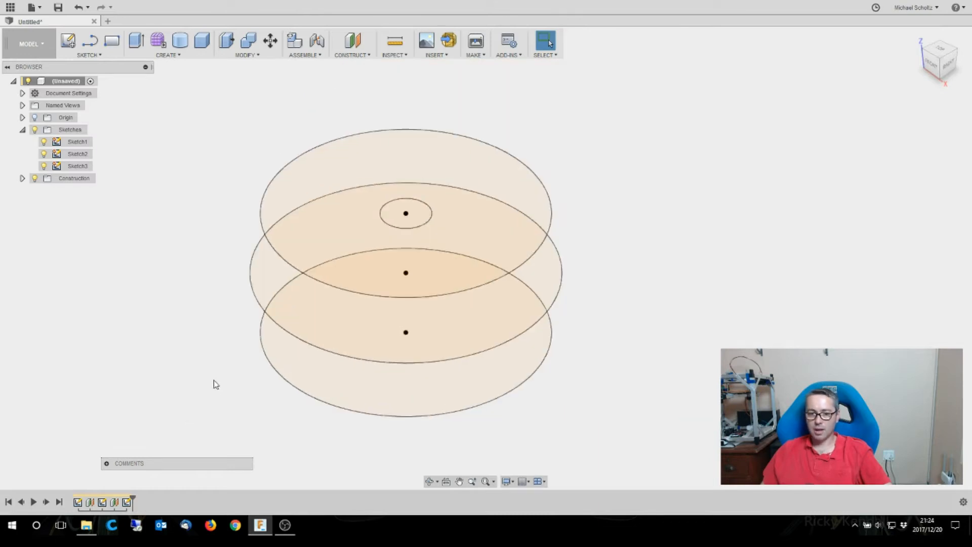
click(159, 56)
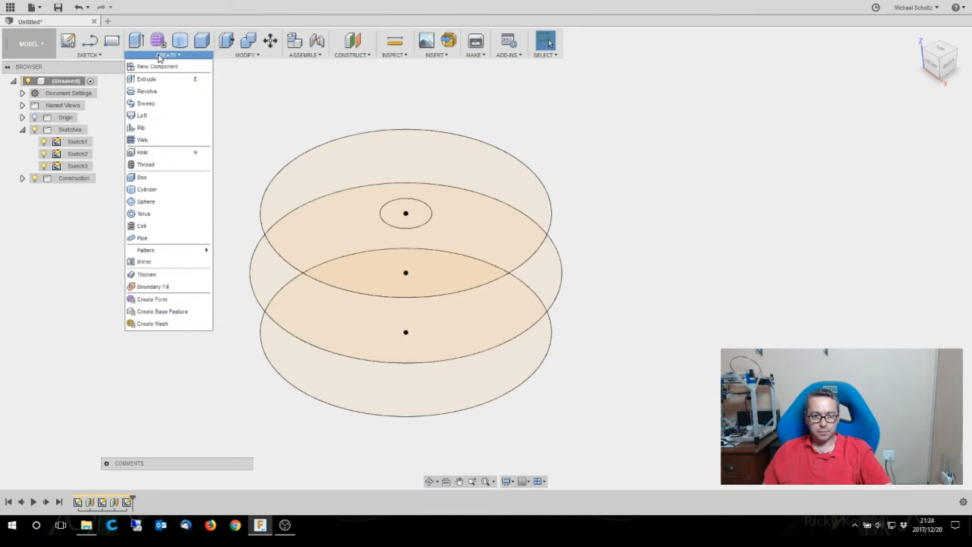
click(147, 116)
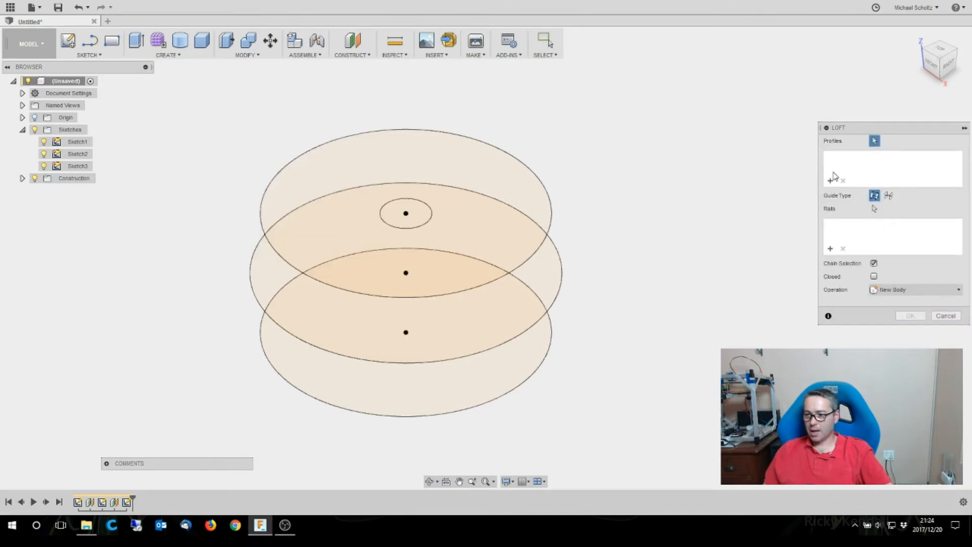
click(520, 382)
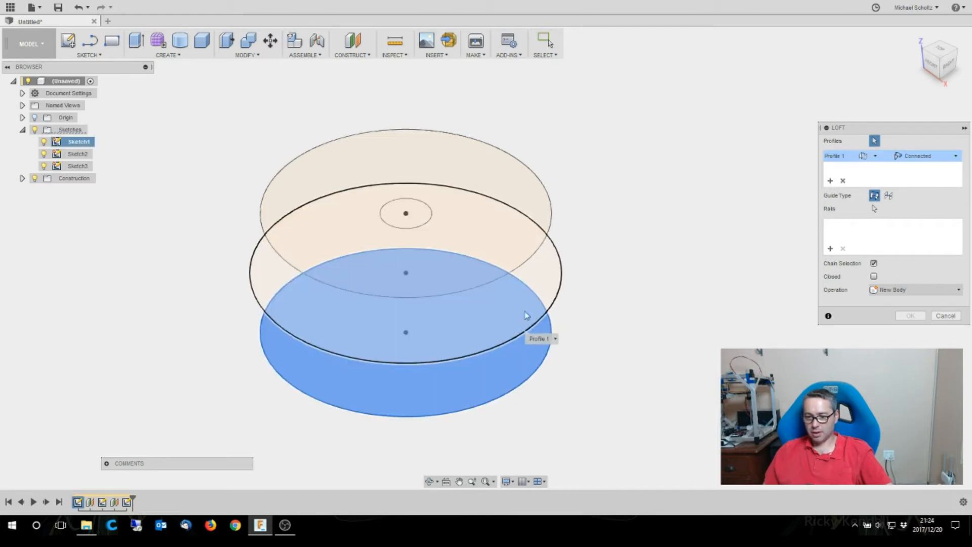
click(525, 334)
click(511, 269)
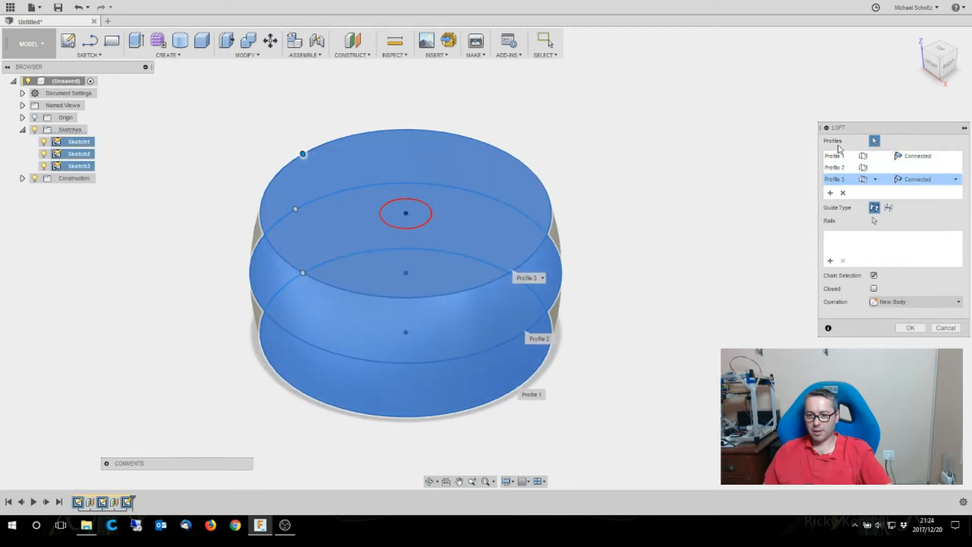
click(933, 67)
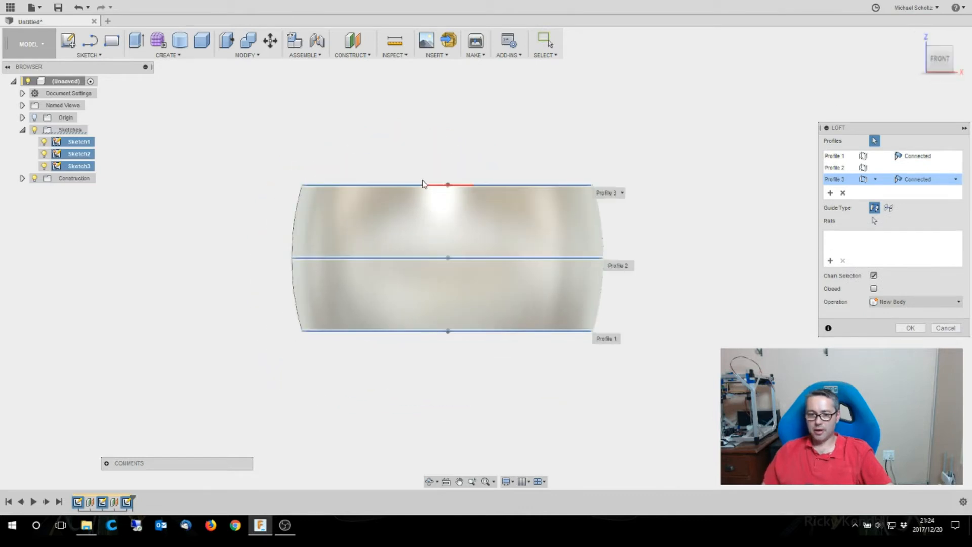
click(917, 37)
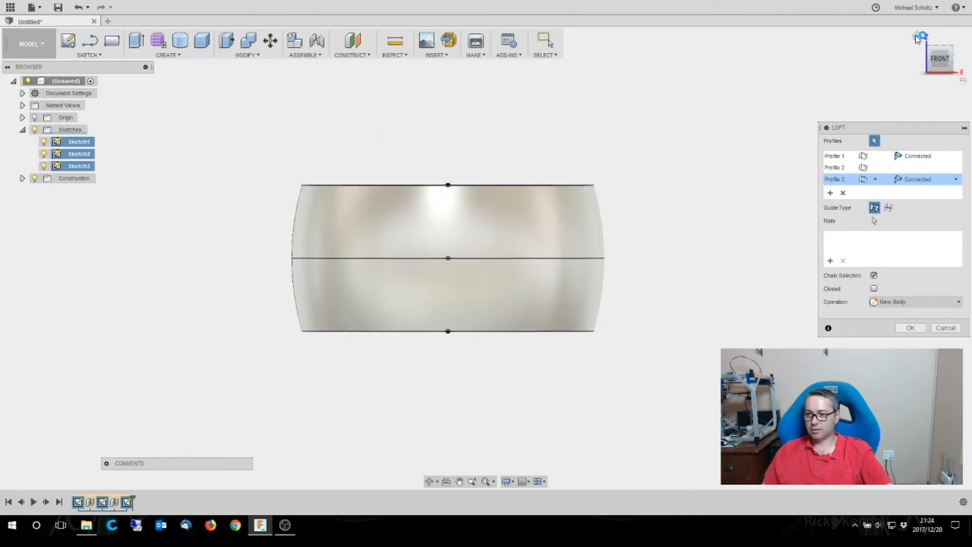
click(911, 328)
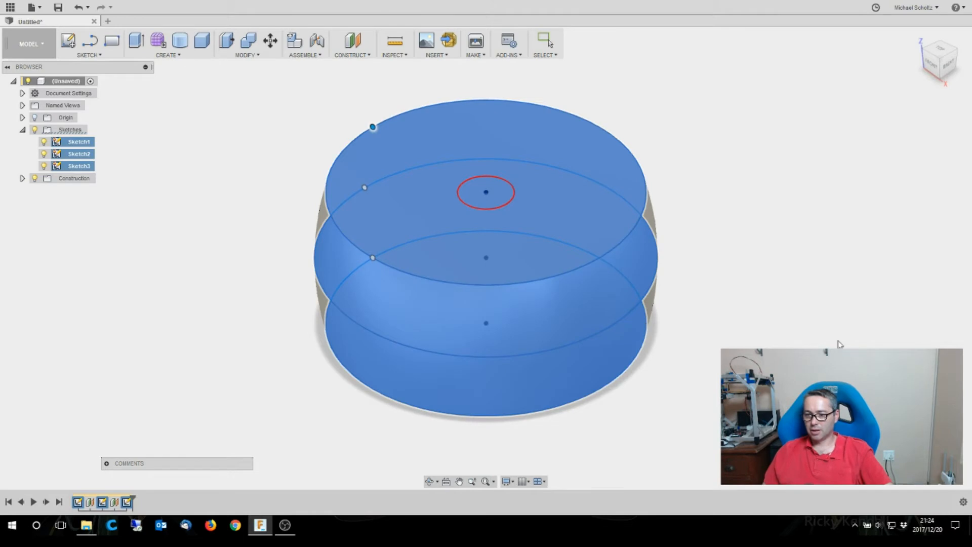
- Show Sketch3 and cut its 5 mm circle 26 mm down through the lofted body
scroll(151, 345, down, 2)
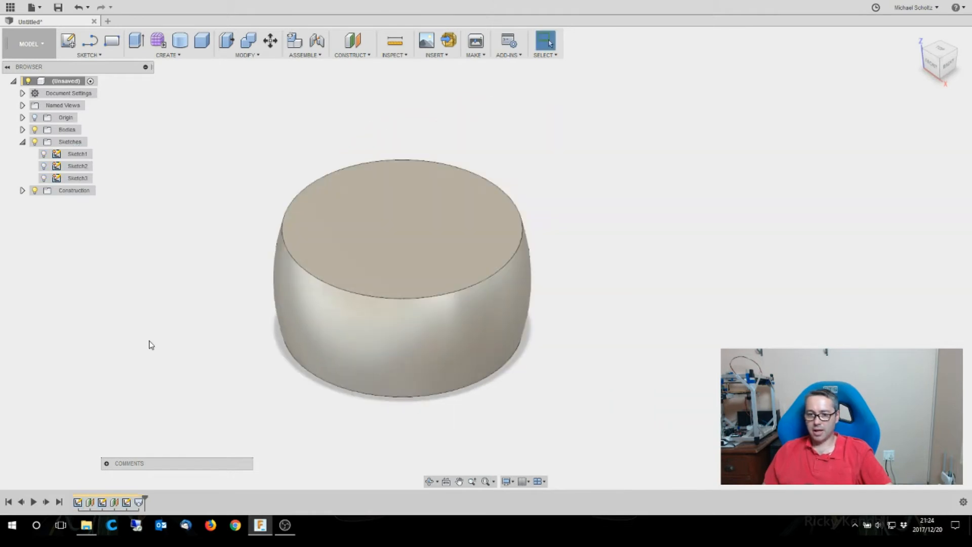
click(46, 181)
click(43, 179)
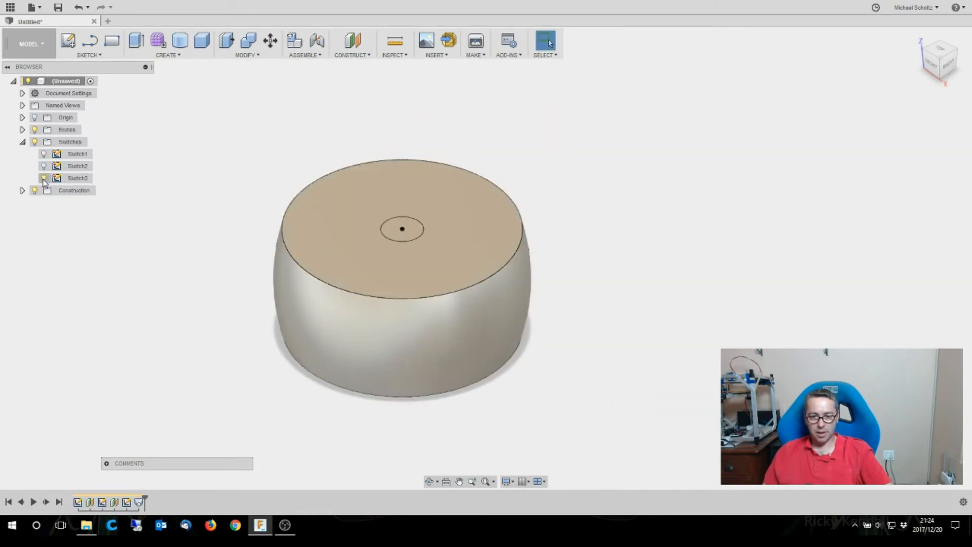
click(414, 235)
right_click(414, 235)
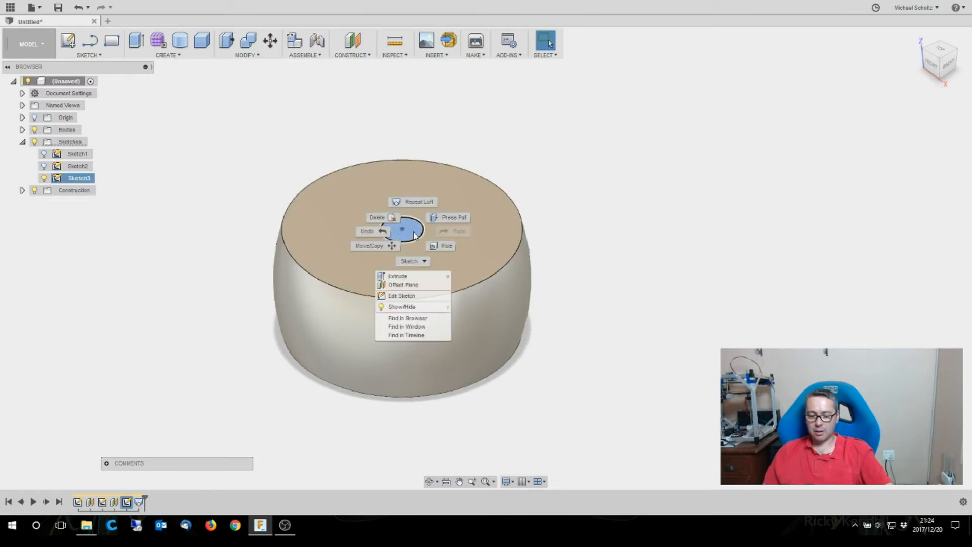
click(451, 218)
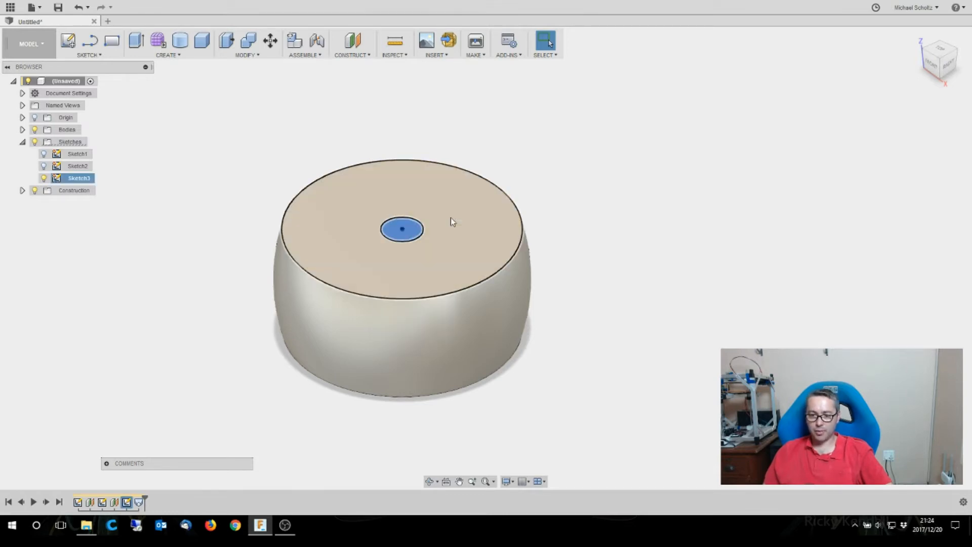
drag(399, 226, 381, 408)
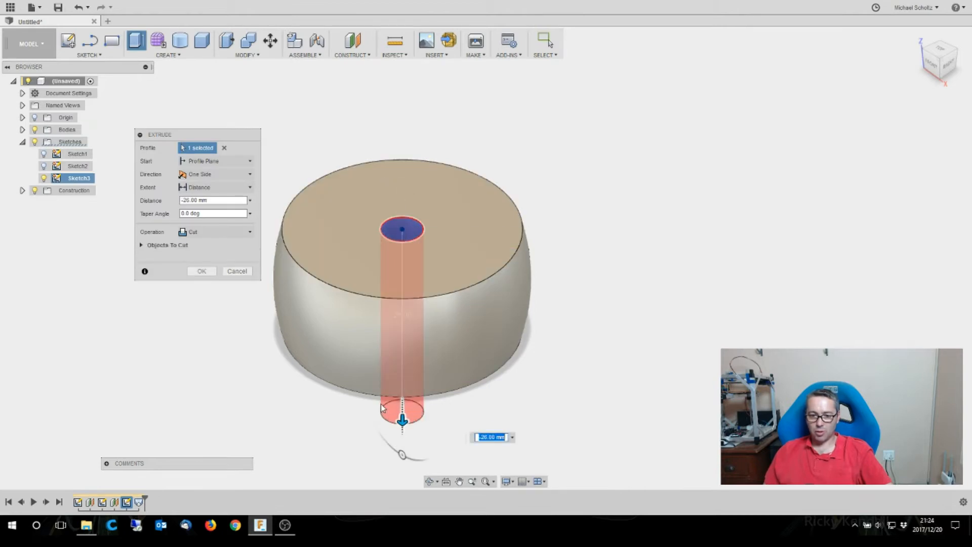
click(203, 272)
- Inspect the center hole from above and hide Sketch3
mouse_move(486, 258)
shift+middle_down()
mouse_move(487, 304)
mouse_move(481, 266)
shift+middle_up()
mouse_move(955, 60)
mouse_down()
mouse_move(951, 19)
mouse_move(948, 57)
mouse_up()
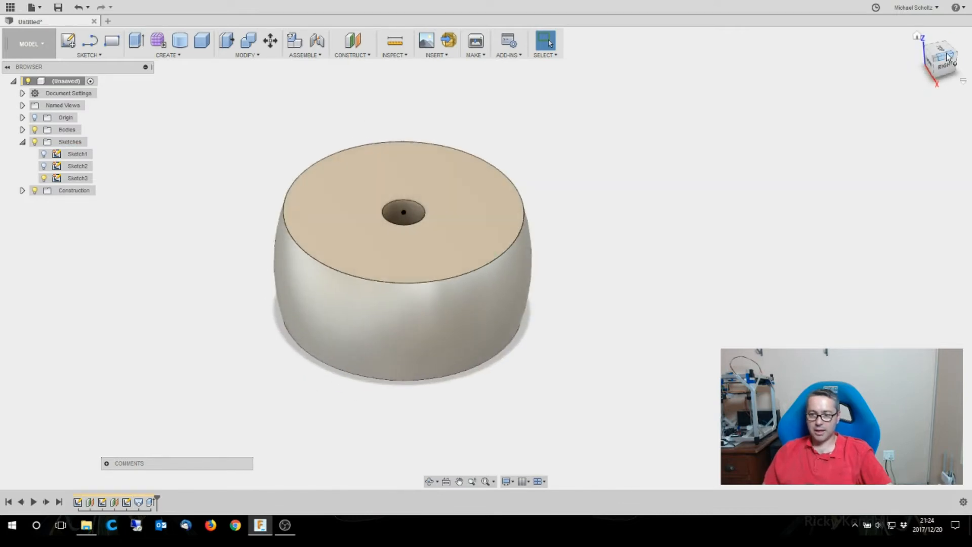
click(918, 36)
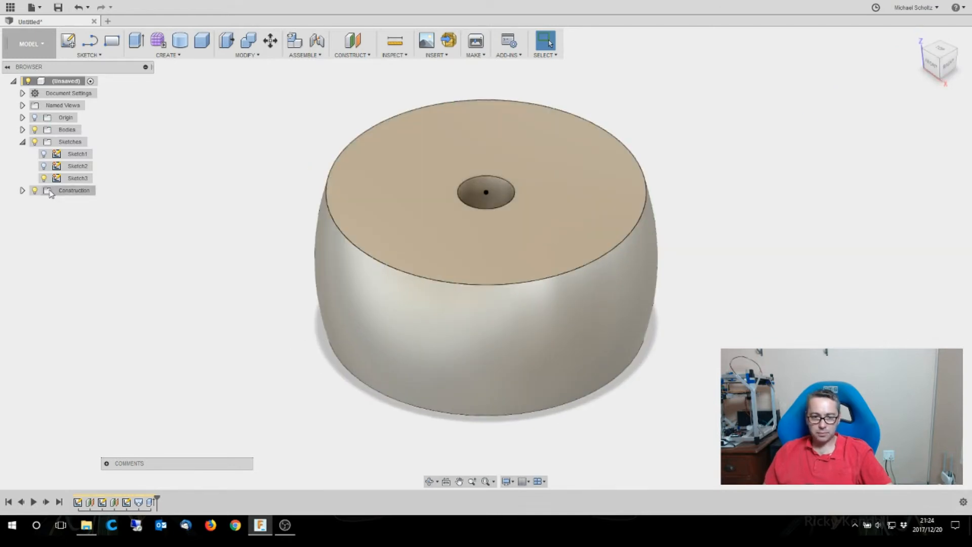
click(44, 178)
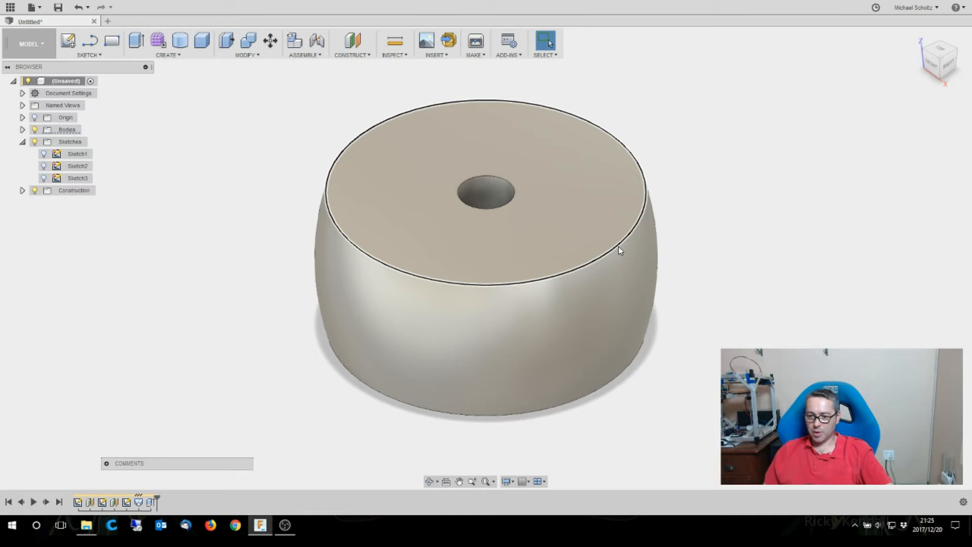
- Fillet the upper and lower outer edges of the barrel body with a 3 mm radius
right_click(619, 247)
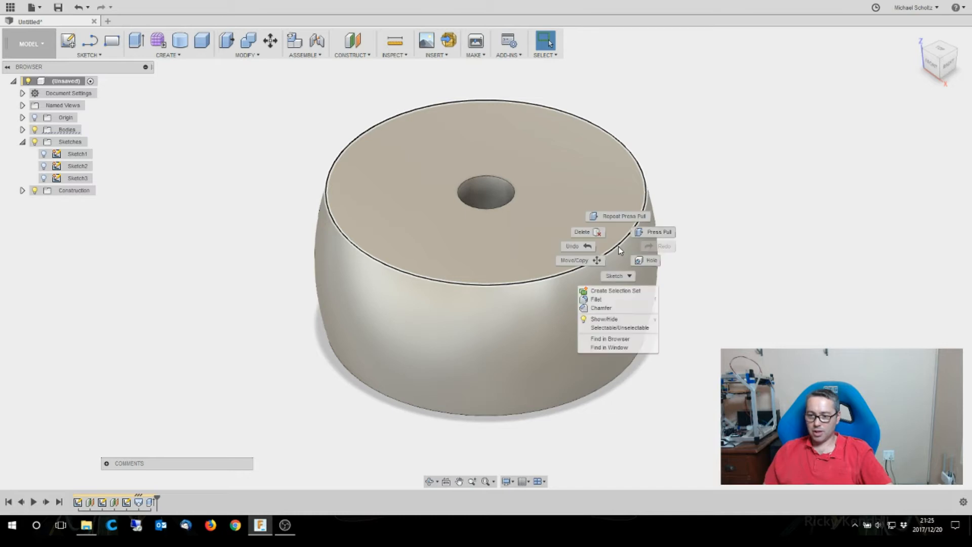
click(652, 236)
drag(618, 245, 616, 246)
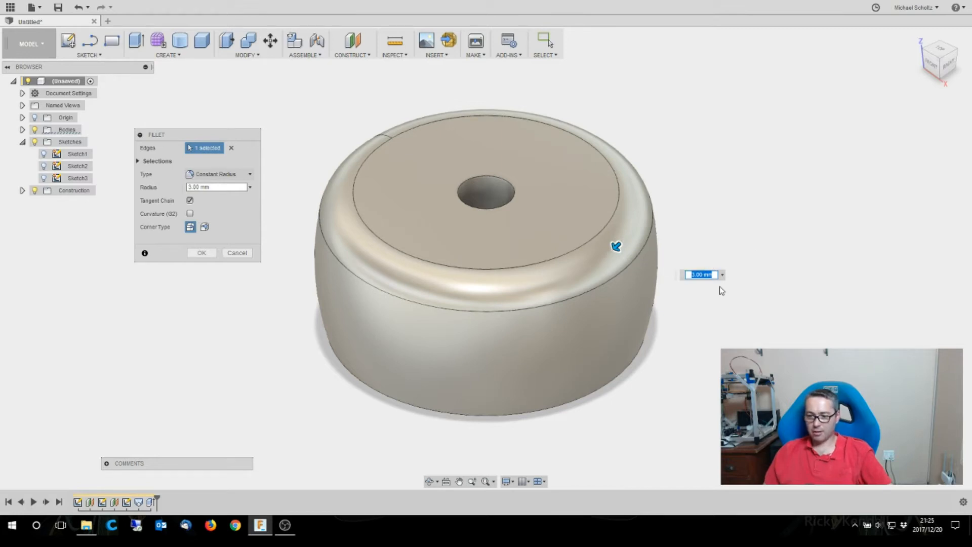
click(592, 398)
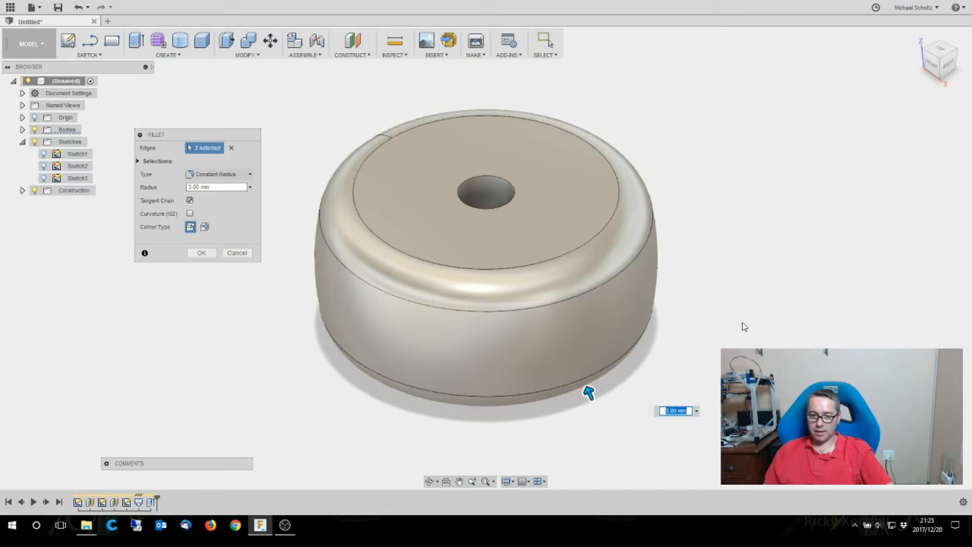
click(938, 66)
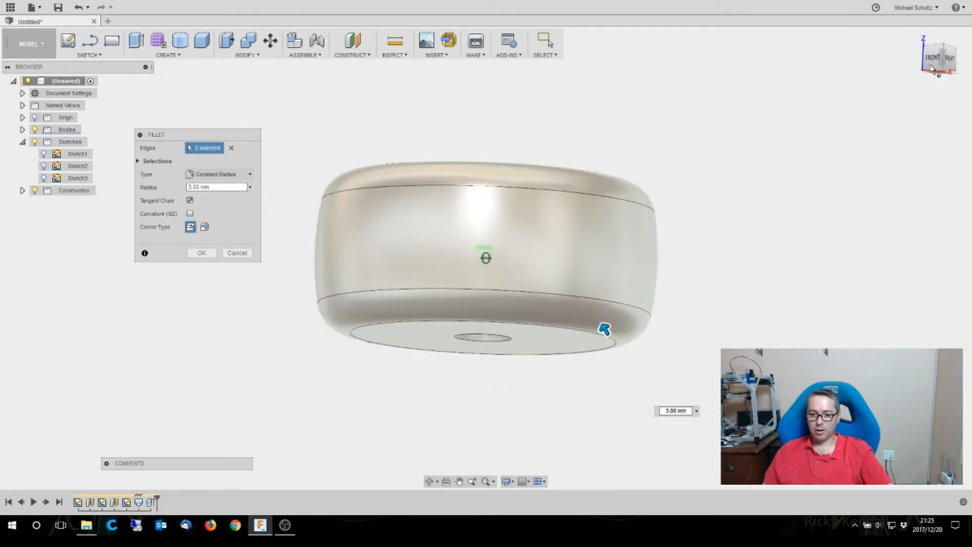
click(202, 253)
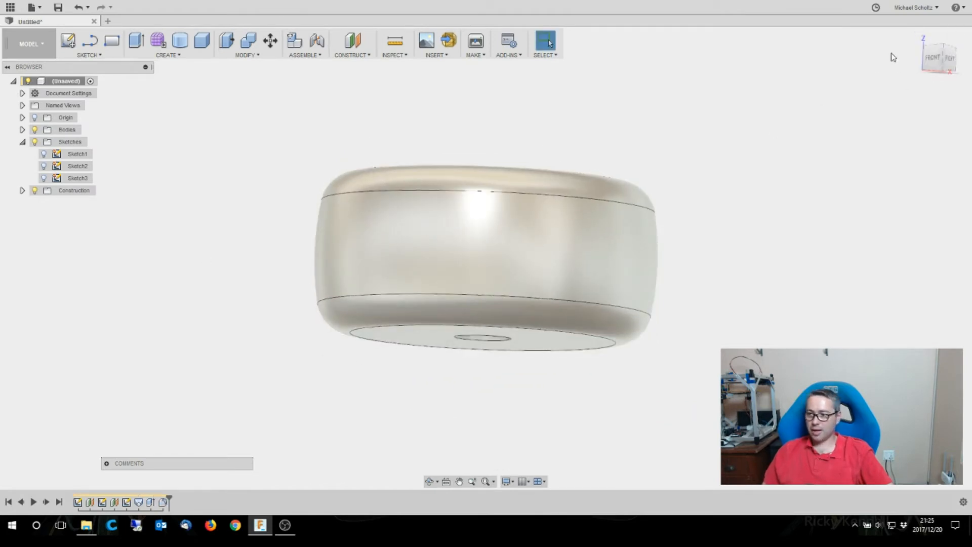
- Fillet both end edges of the center hole with a 1 mm radius
click(914, 39)
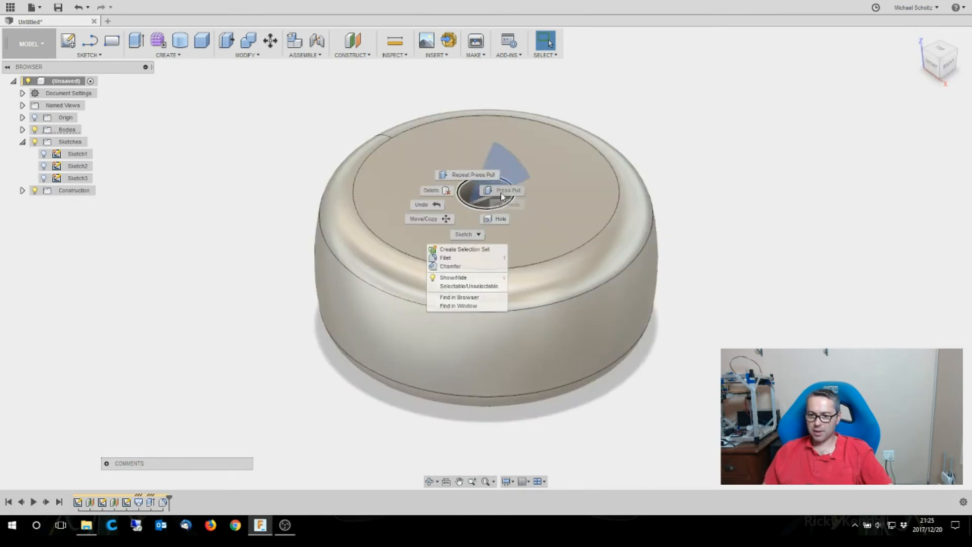
key(f)
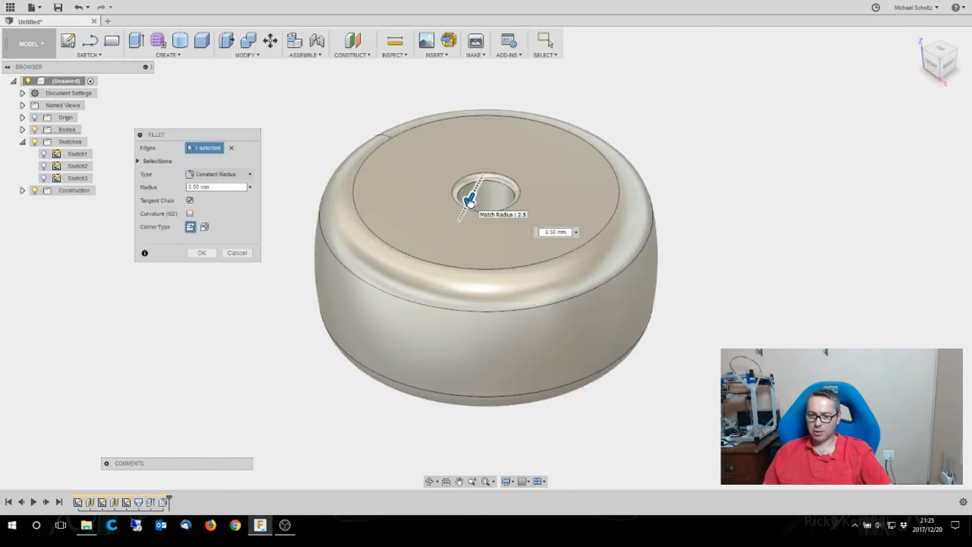
drag(469, 201, 467, 203)
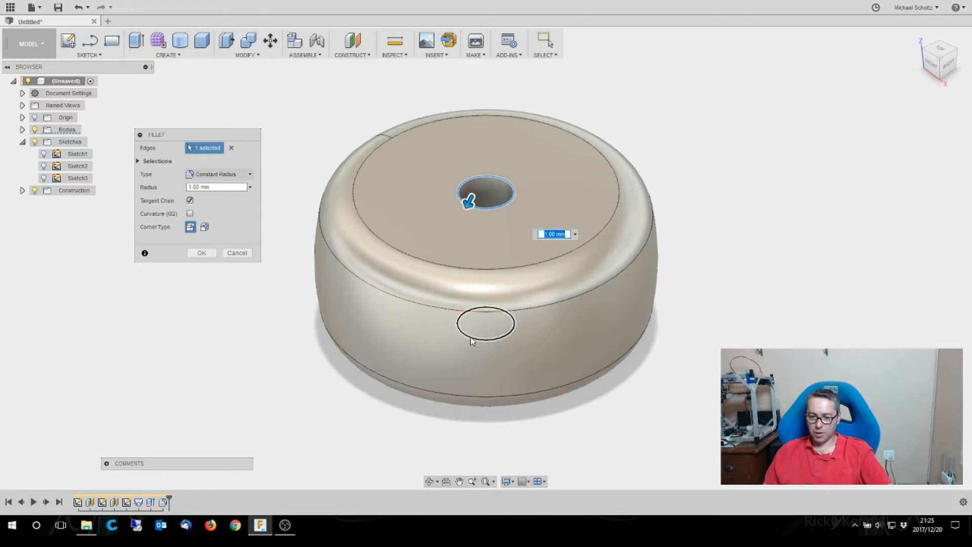
click(471, 340)
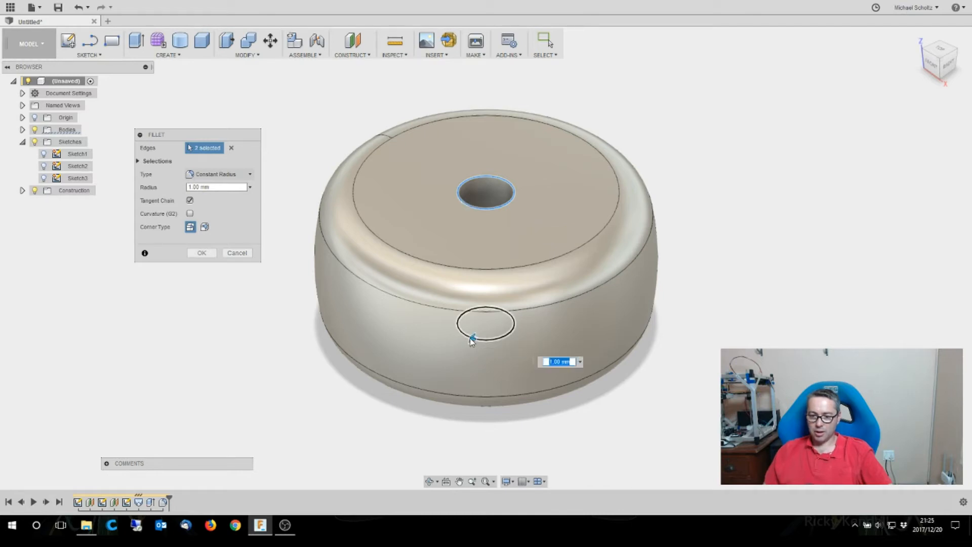
mouse_move(937, 63)
mouse_down()
mouse_move(947, 4)
mouse_move(941, 58)
mouse_up()
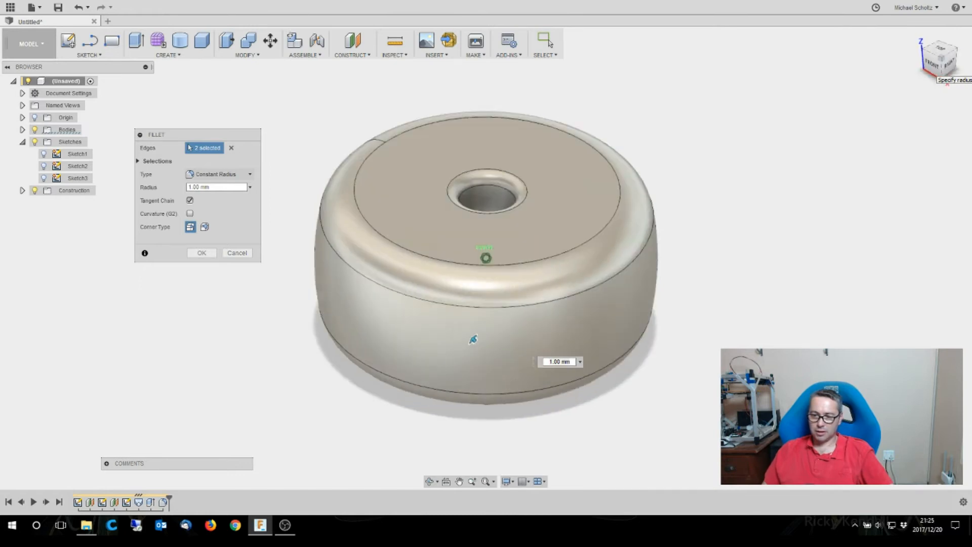
click(201, 253)
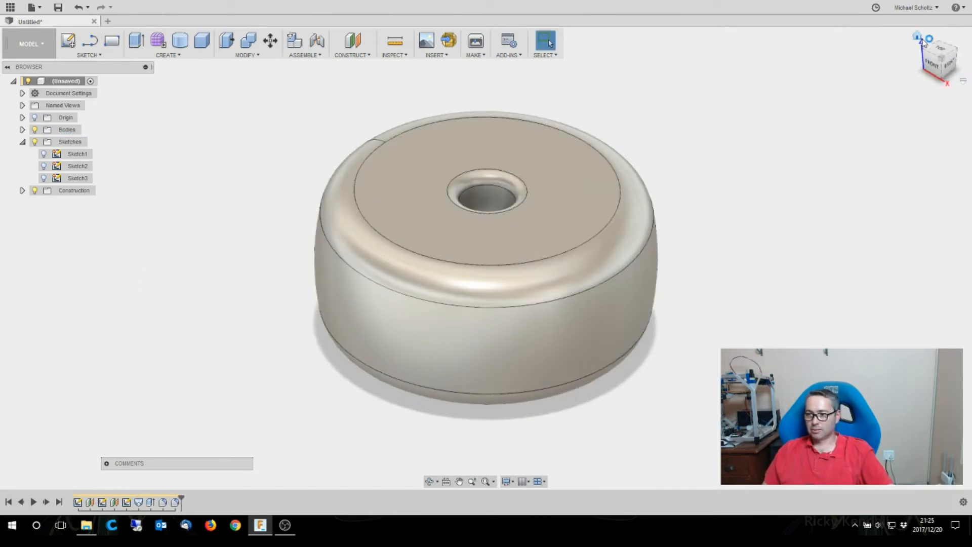
click(918, 36)
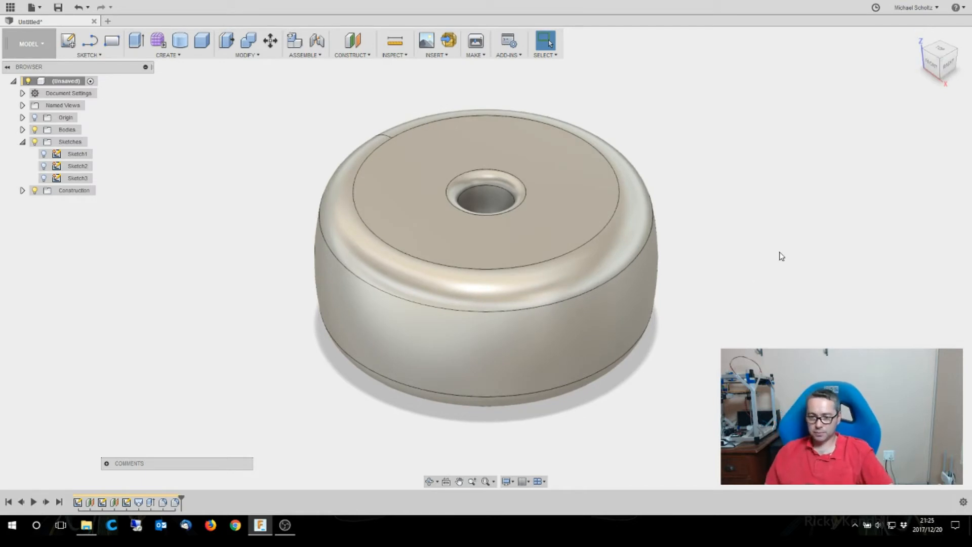
- Create a new design and start a sketch on the front (XZ) plane
click(108, 21)
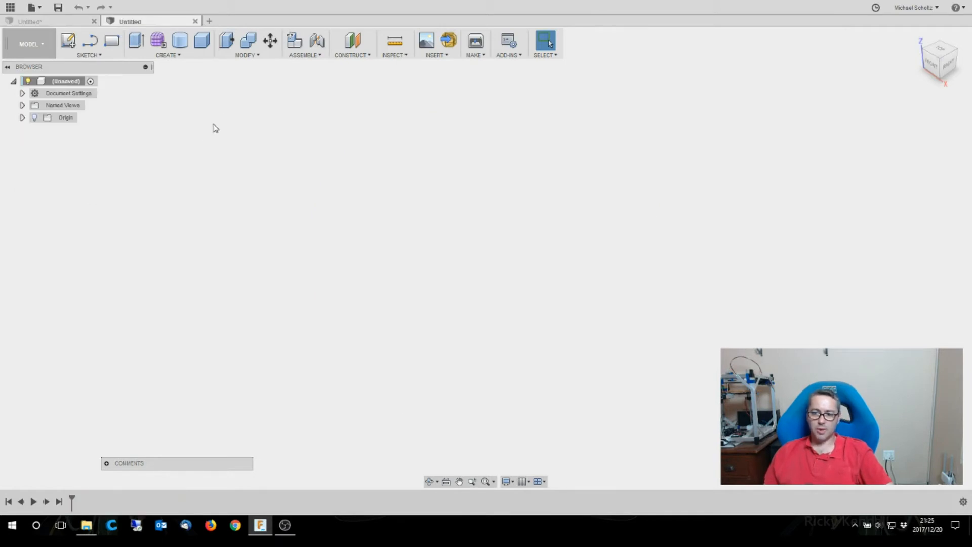
click(69, 43)
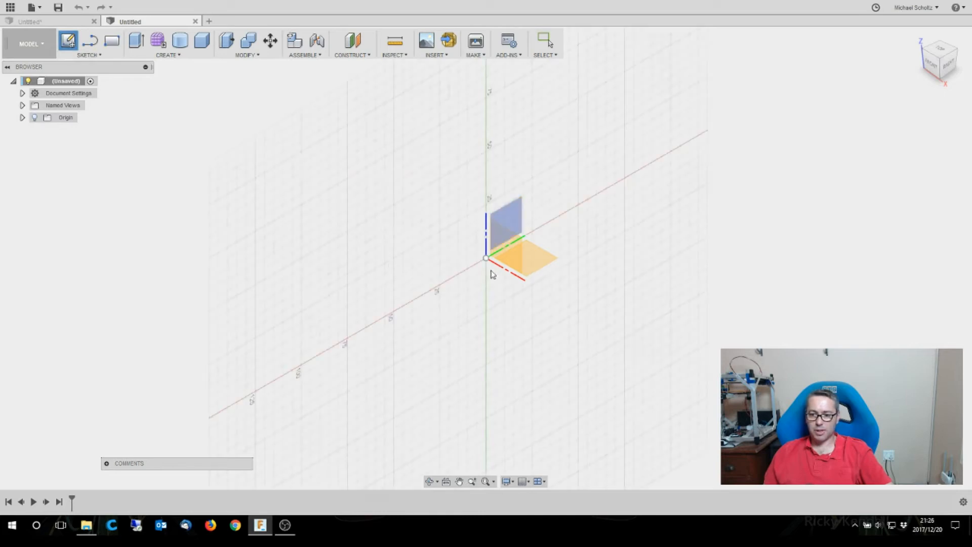
click(514, 251)
- Draw an 11.5 mm horizontal line along the red axis, starting 2.5 mm to the right of the origin
scroll(524, 259, up, 5)
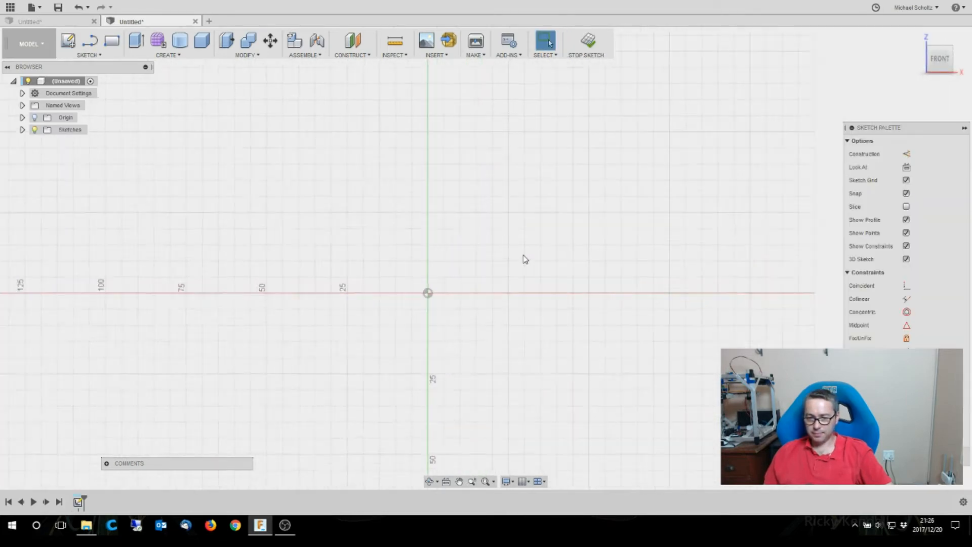
scroll(524, 262, up, 4)
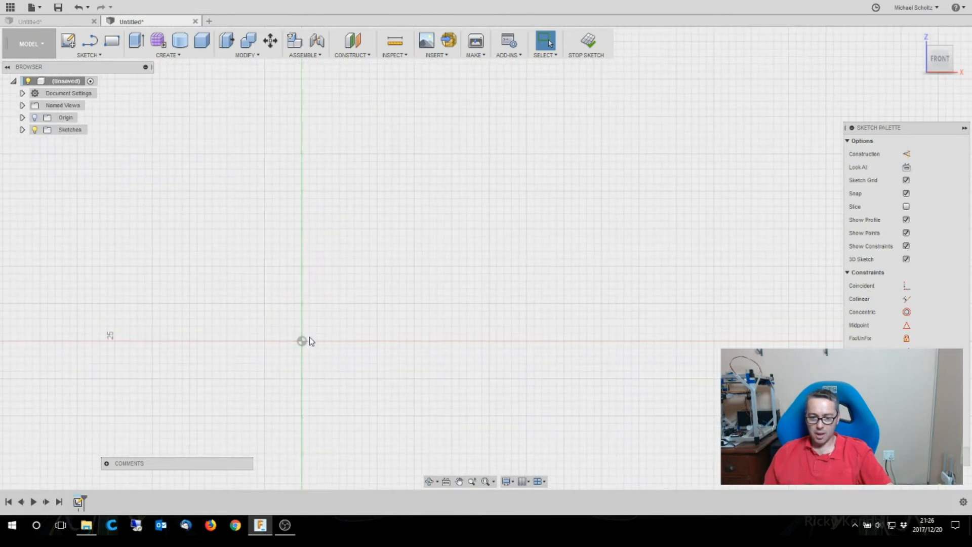
scroll(308, 337, up, 2)
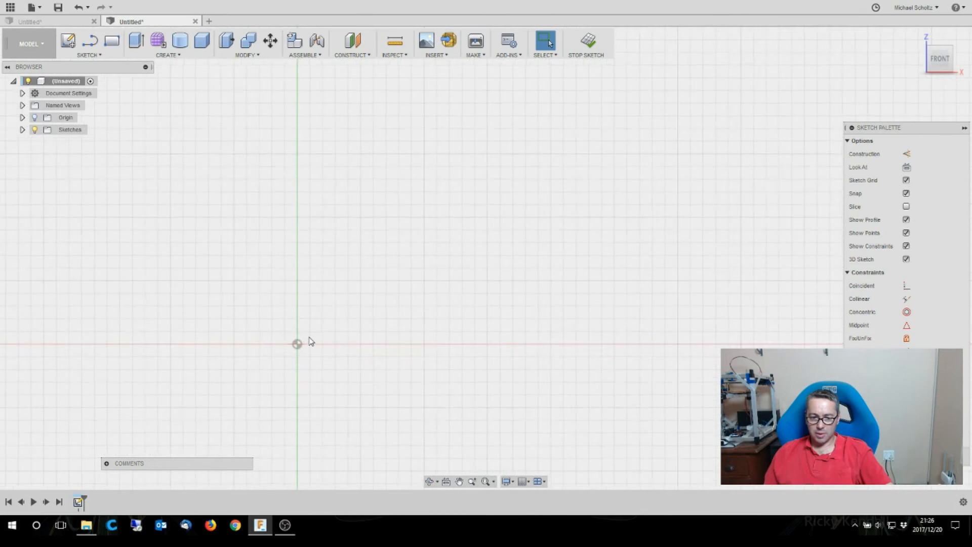
scroll(548, 329, down, 2)
scroll(485, 319, down, 3)
scroll(419, 320, up, 5)
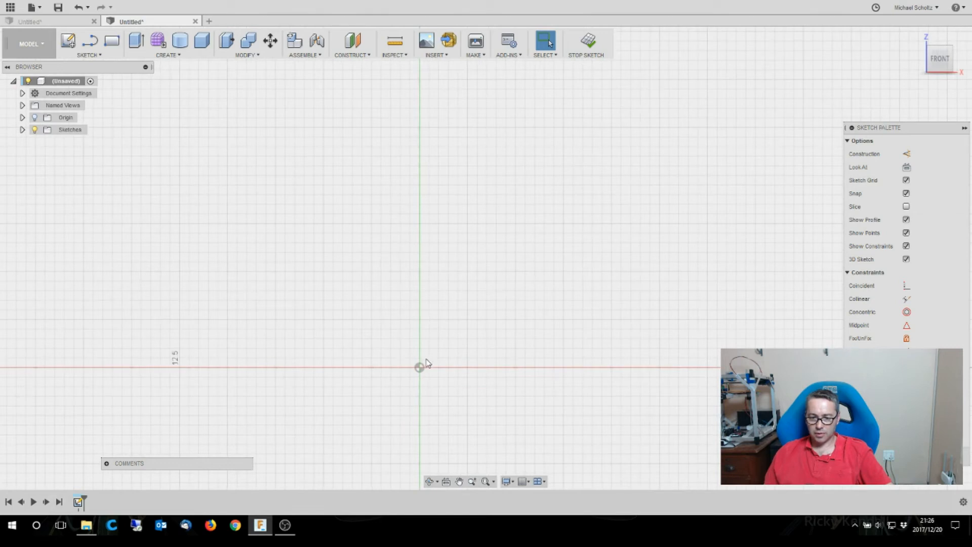
scroll(434, 364, up, 3)
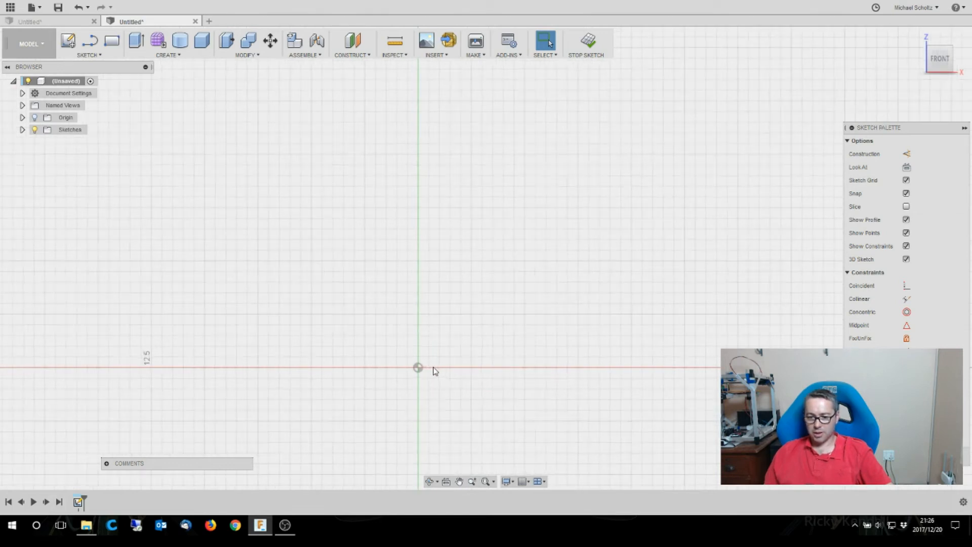
scroll(430, 364, down, 1)
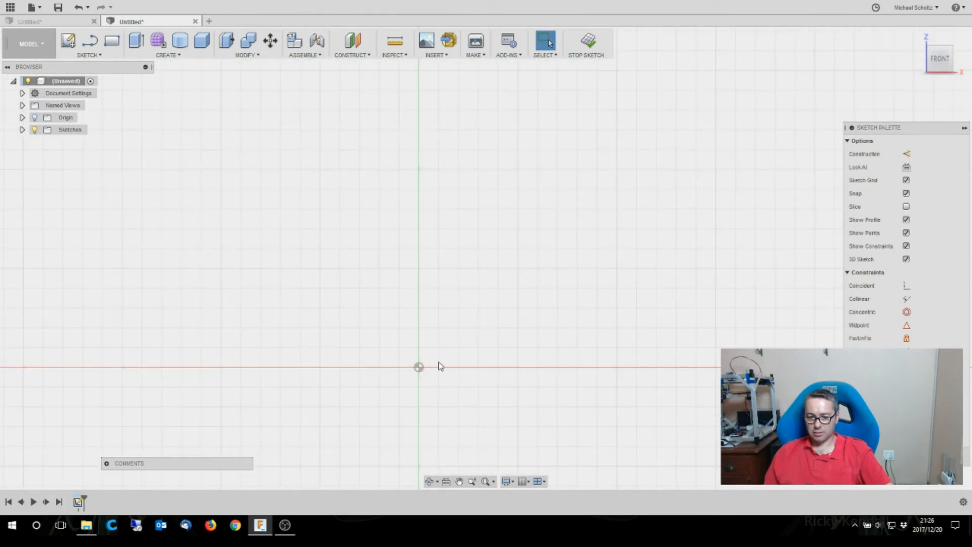
scroll(441, 365, down, 3)
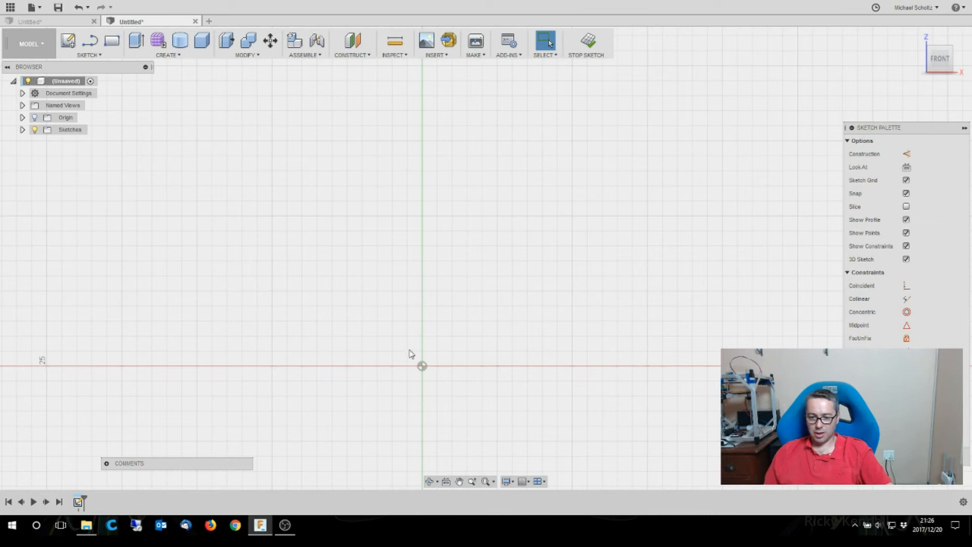
scroll(421, 353, up, 2)
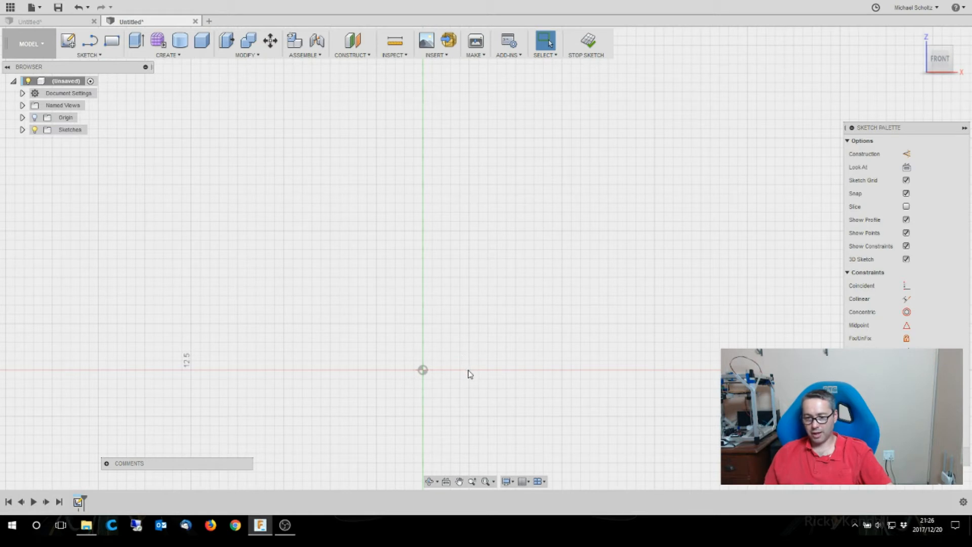
click(89, 55)
click(89, 80)
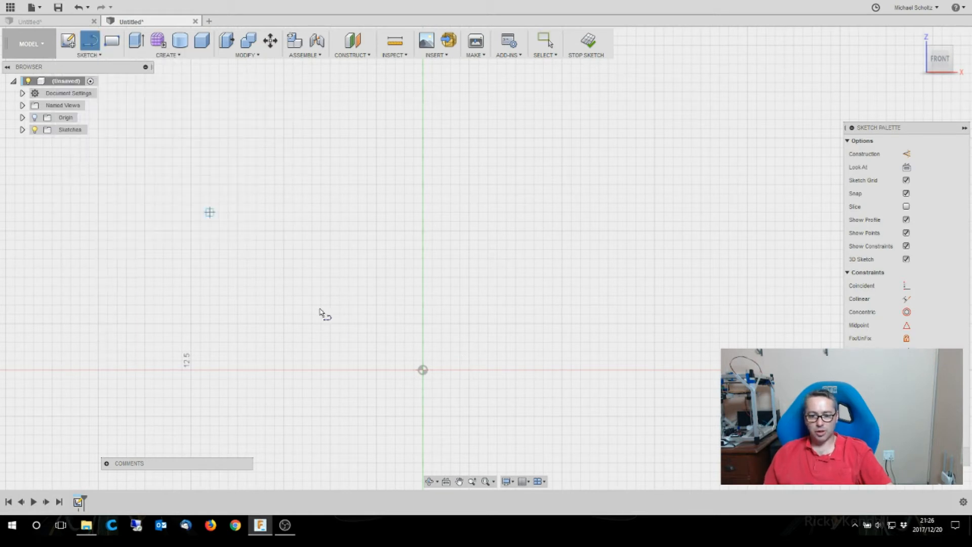
click(469, 370)
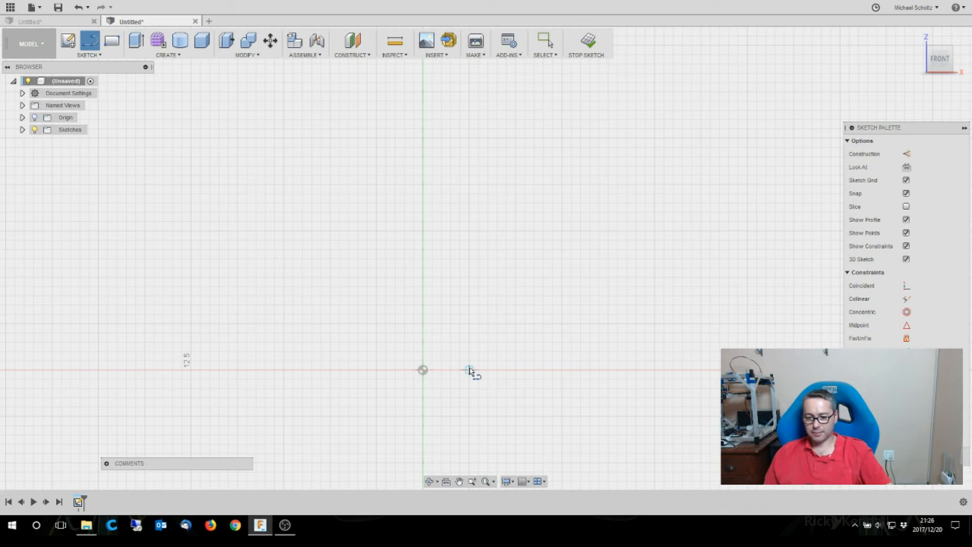
click(683, 370)
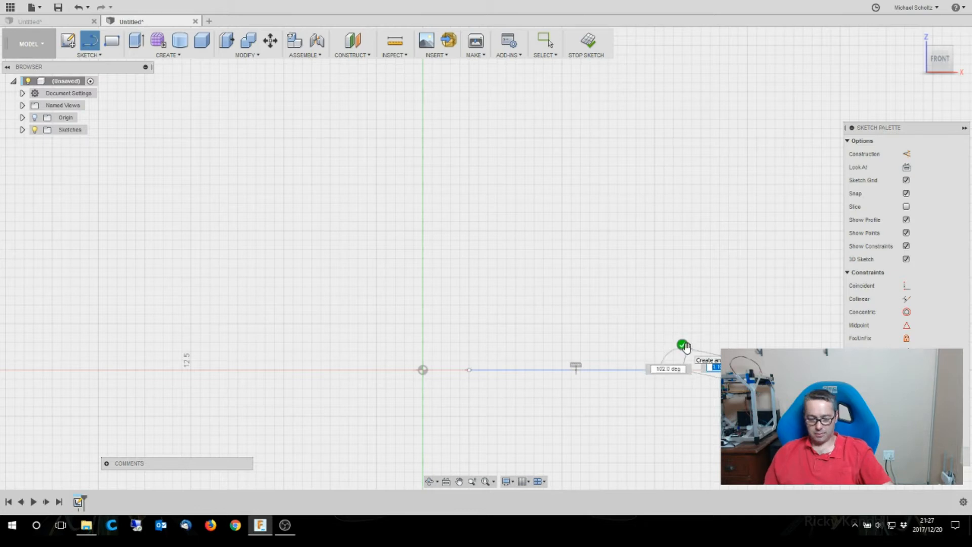
key(Escape)
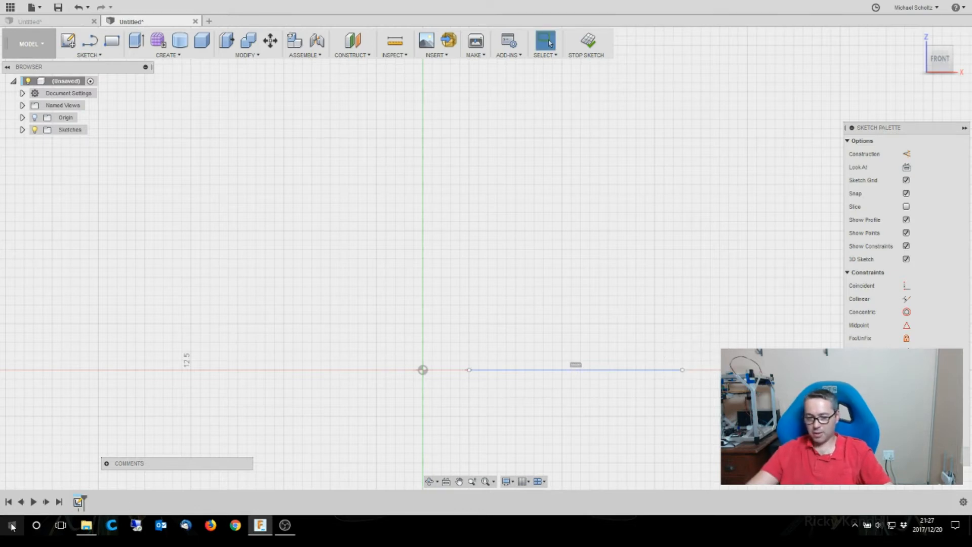
- Switch to Calculator, compute 28 divided by 2 minus 2.5 to check the profile width, and close it
key(XF86Calculator)
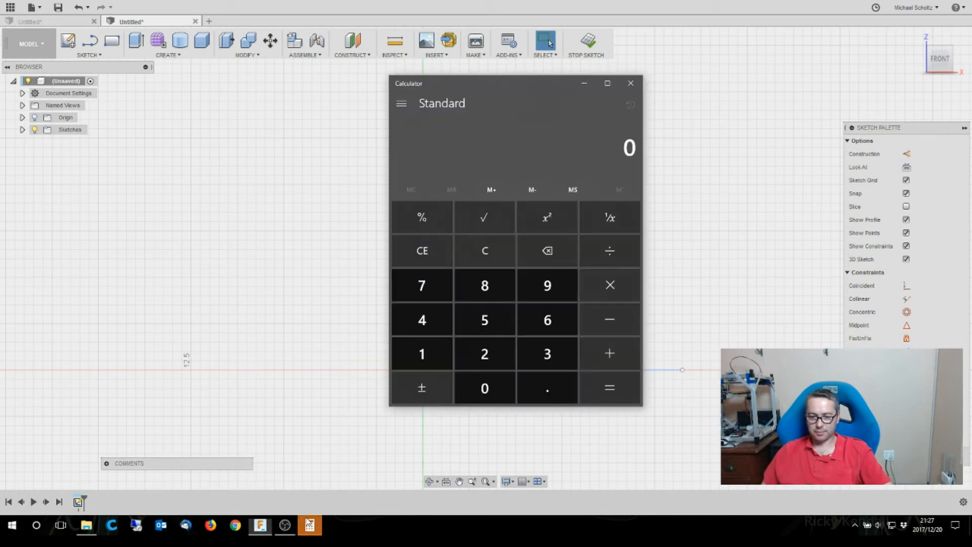
drag(490, 84, 383, 80)
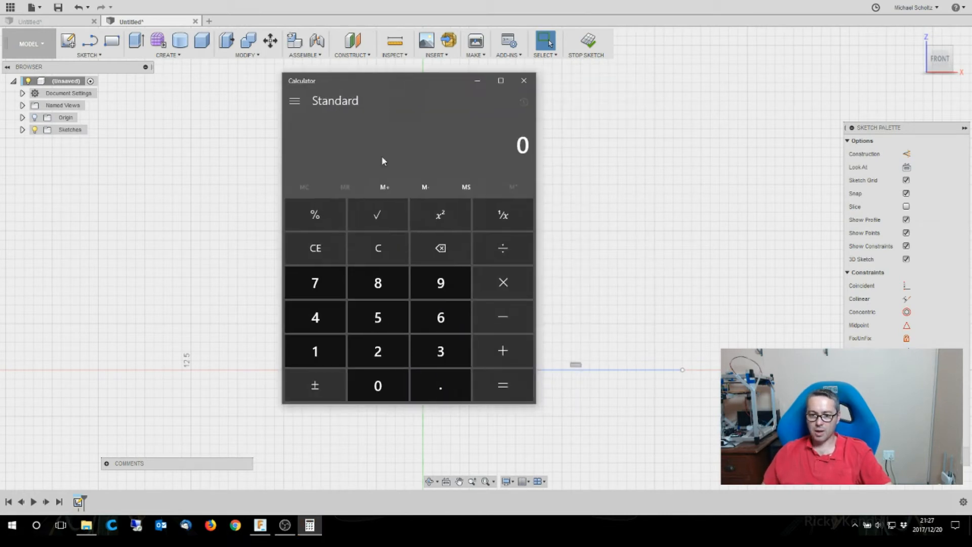
click(374, 354)
click(378, 286)
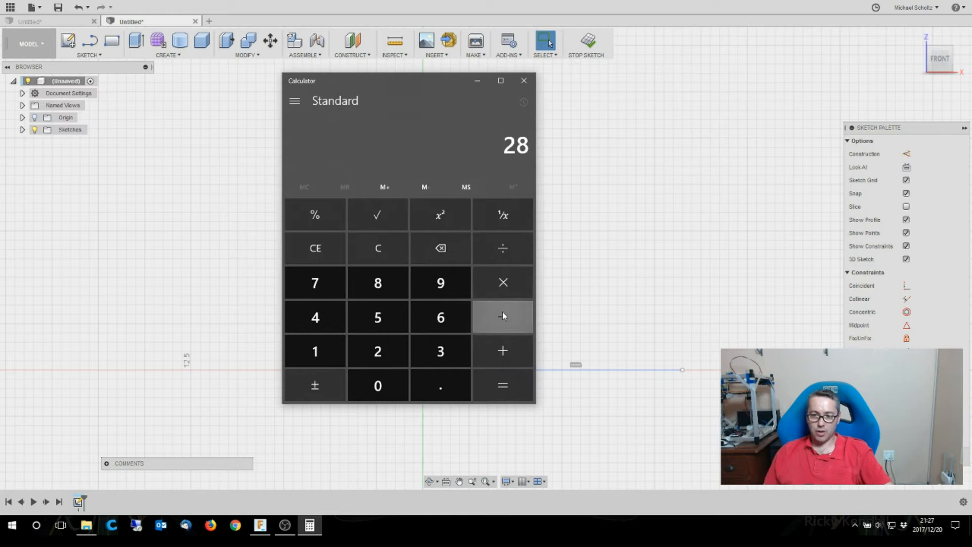
click(502, 255)
click(377, 351)
click(507, 388)
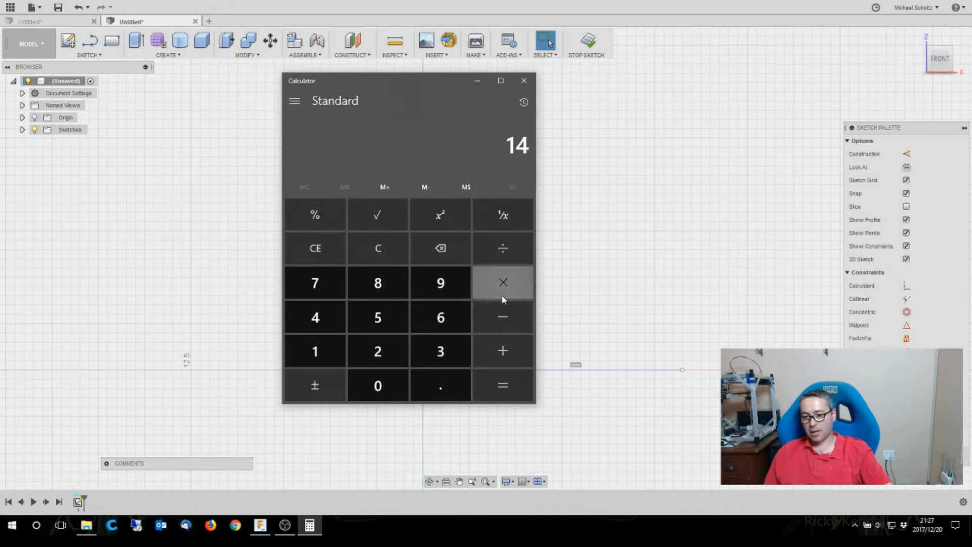
click(497, 315)
click(379, 351)
click(429, 389)
click(377, 317)
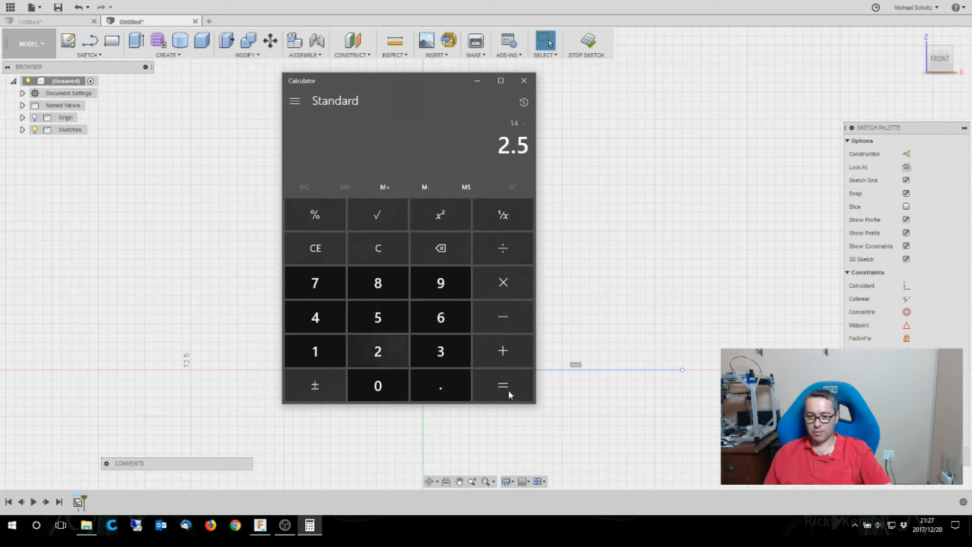
click(508, 394)
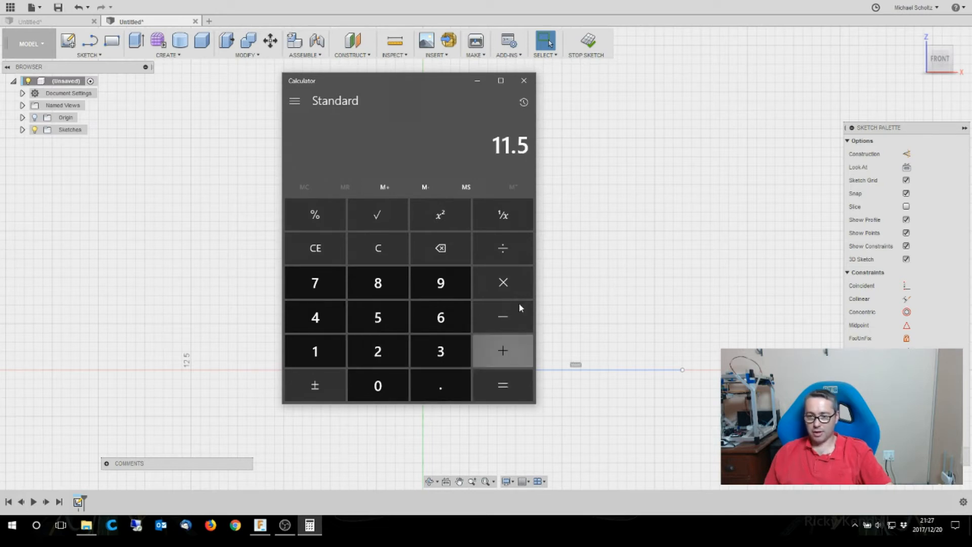
click(524, 83)
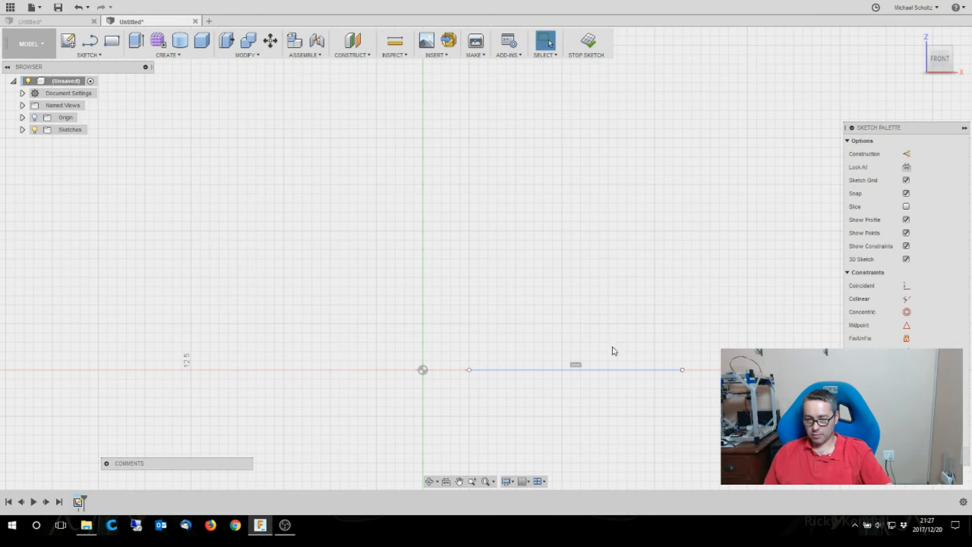
- Draw a vertical line about 14 mm long upward from the base line's inner end
click(89, 54)
click(89, 81)
click(470, 370)
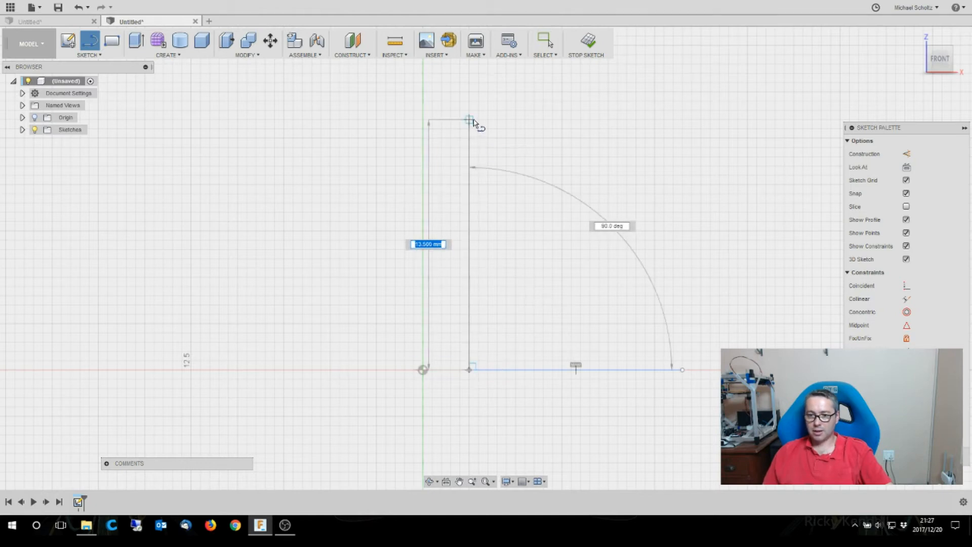
click(473, 112)
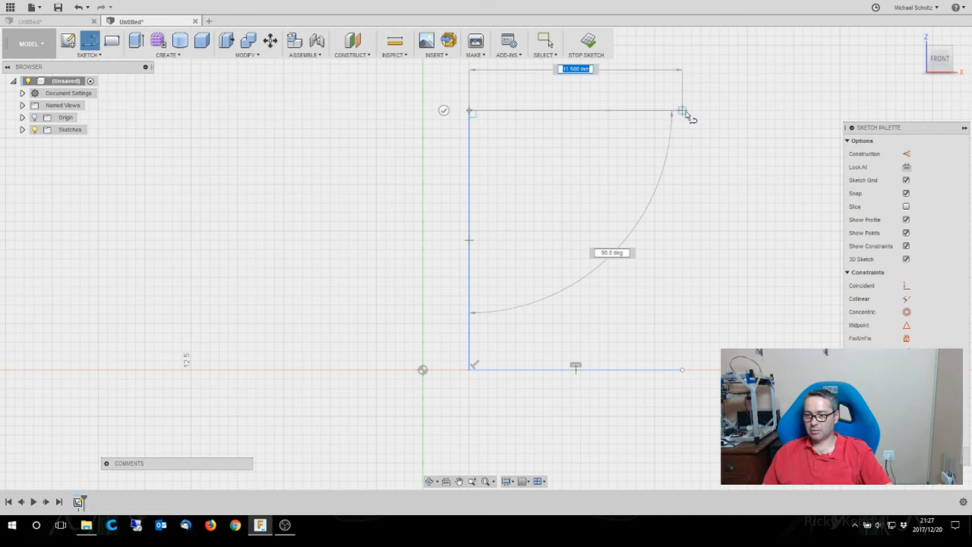
- Draw an 11.5 mm horizontal line outward from the upper end of the vertical line
click(685, 112)
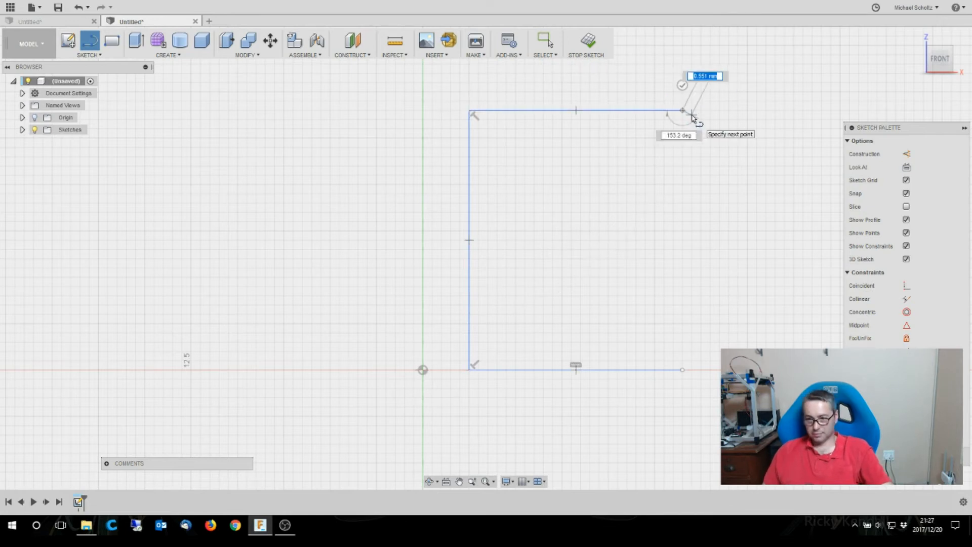
key(Escape)
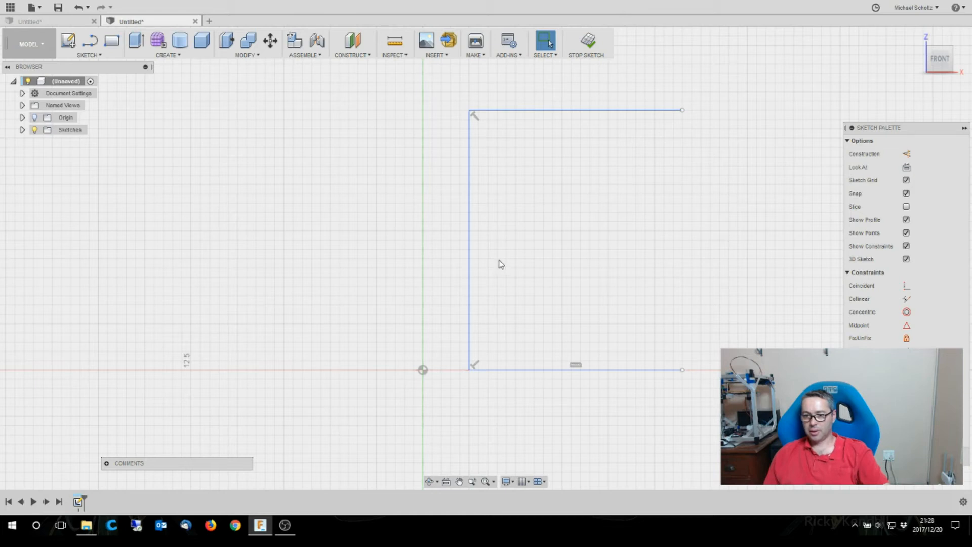
- Close the profile with a three-point spline bulging outward between the outer ends of the two horizontal lines, and finish the sketch
scroll(509, 253, up, 3)
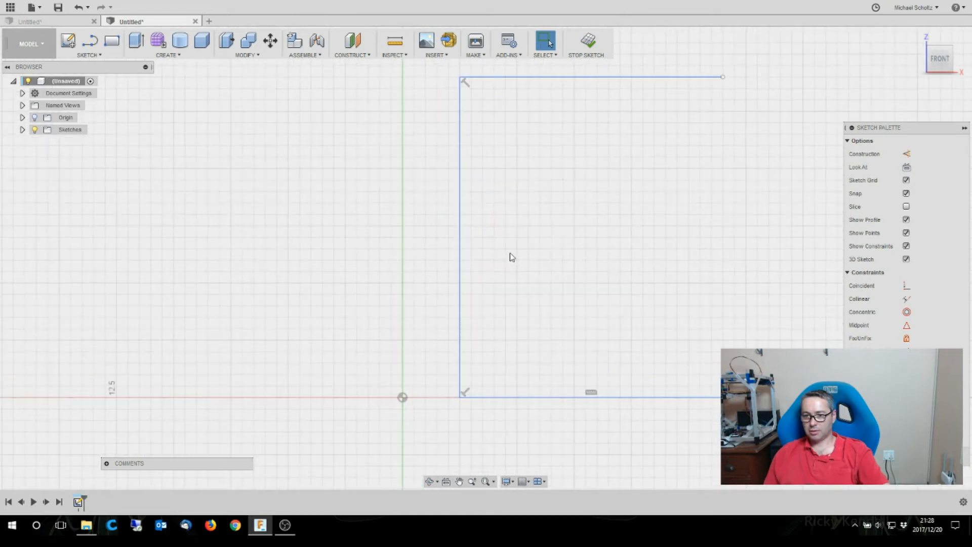
scroll(243, 308, down, 2)
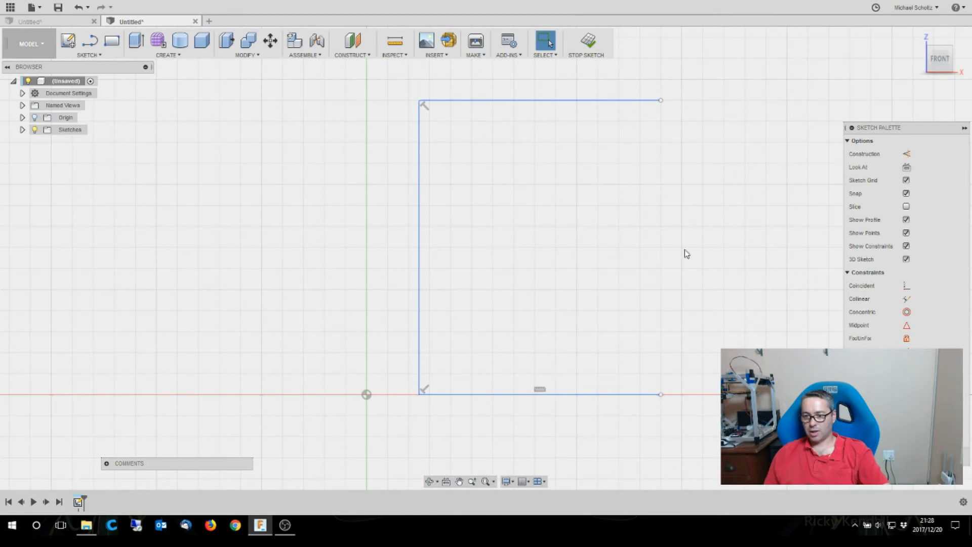
click(96, 56)
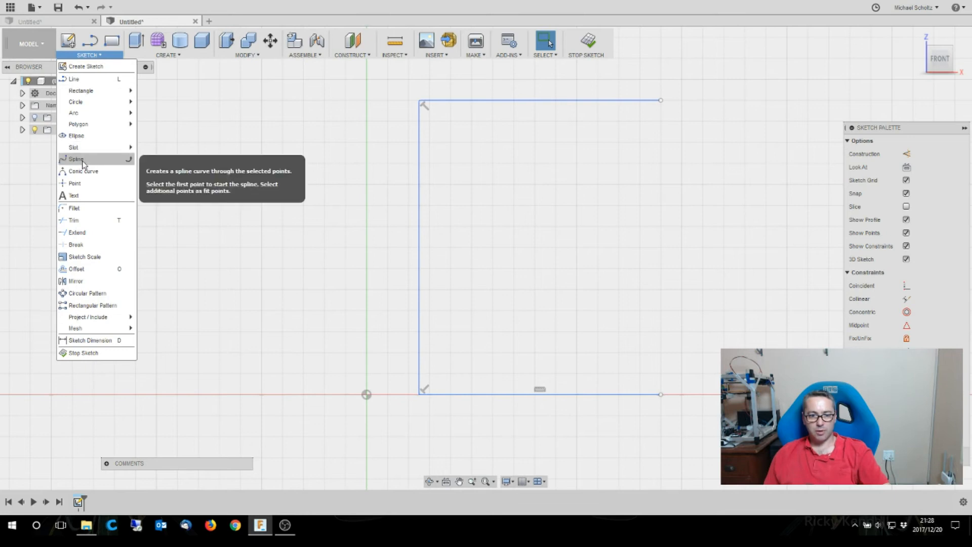
click(75, 159)
click(660, 101)
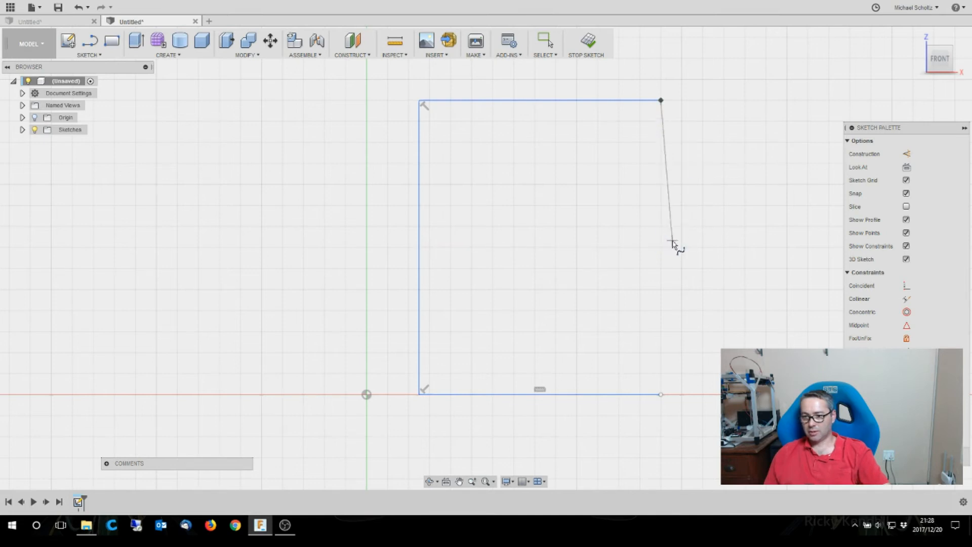
click(703, 246)
mouse_move(703, 247)
mouse_down()
mouse_move(694, 337)
mouse_move(662, 397)
mouse_up()
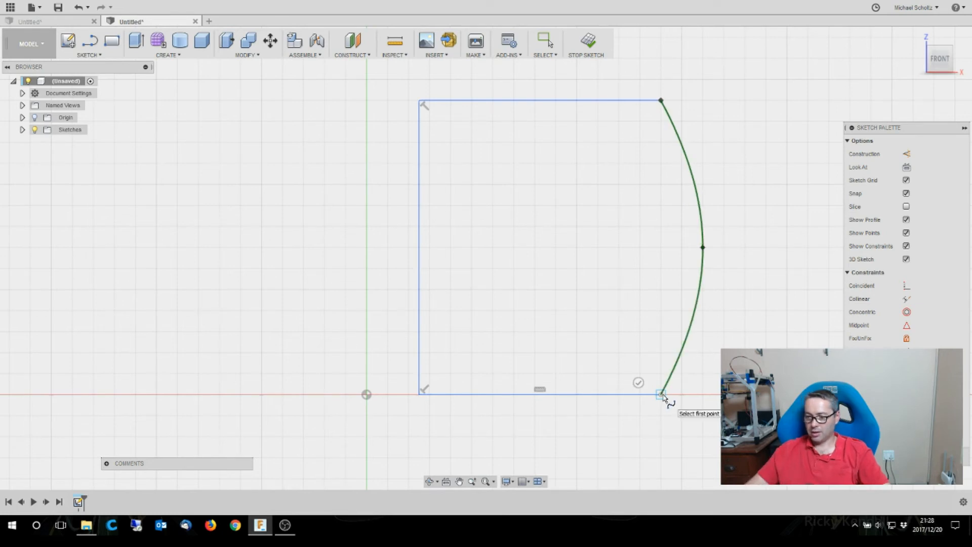
key(Escape)
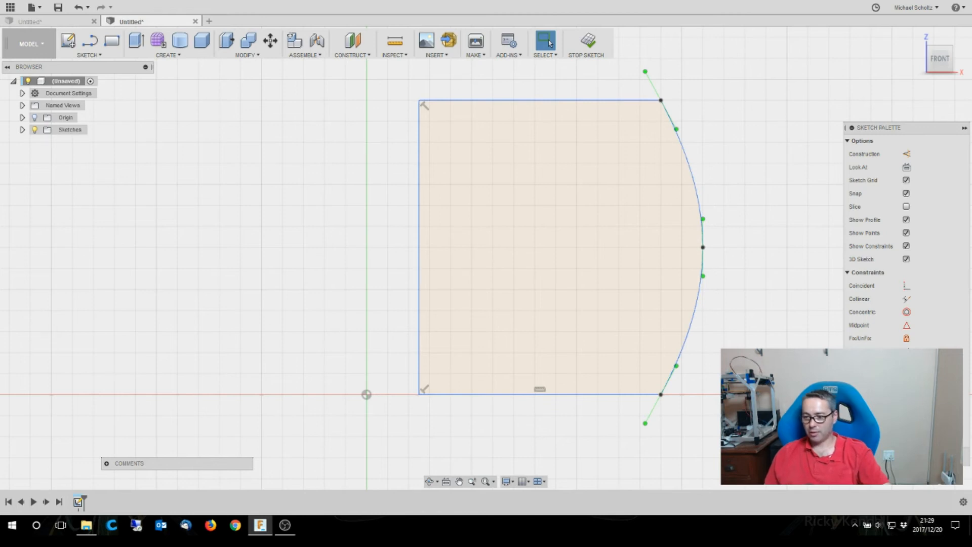
click(943, 456)
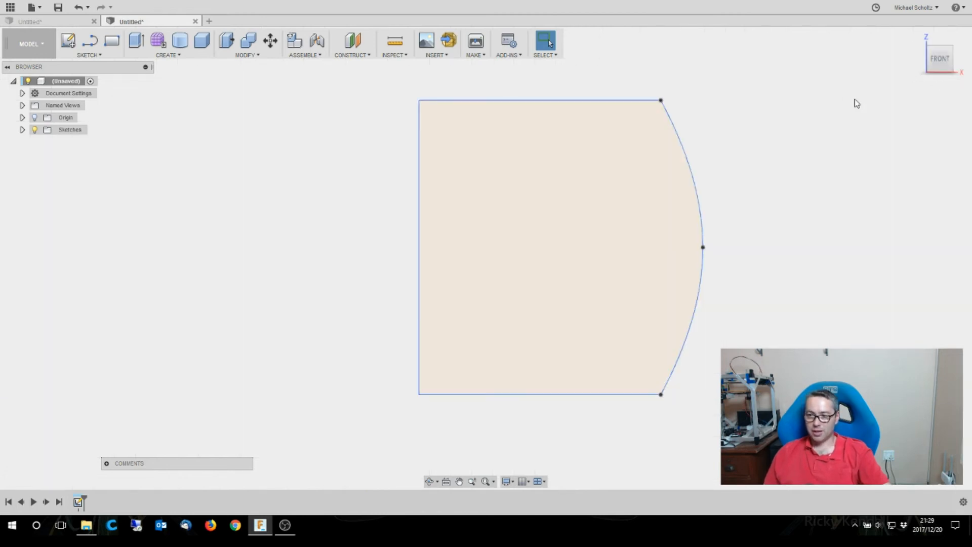
- Show the origin and, in a new sketch on the front plane, draw a vertical line up from the origin to just above the profile
click(35, 118)
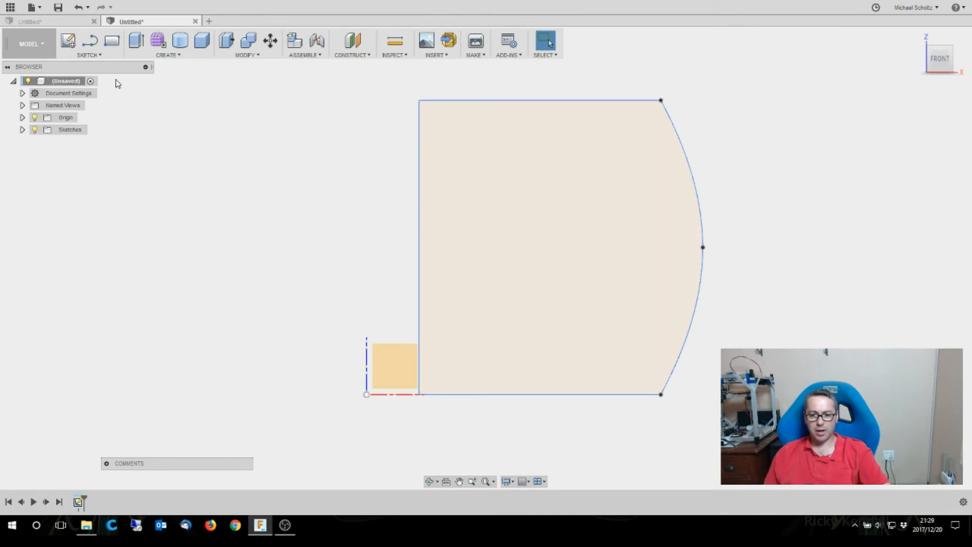
click(68, 41)
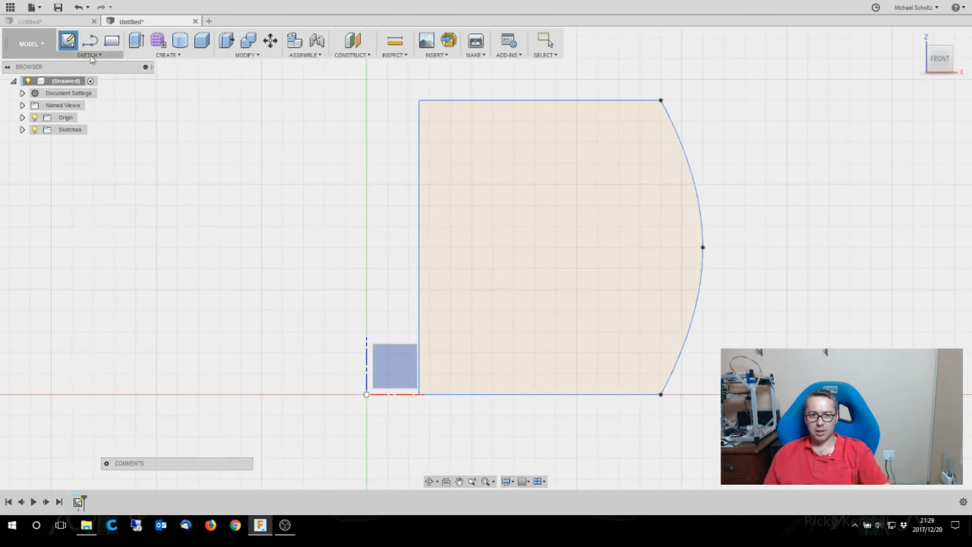
click(91, 56)
click(87, 79)
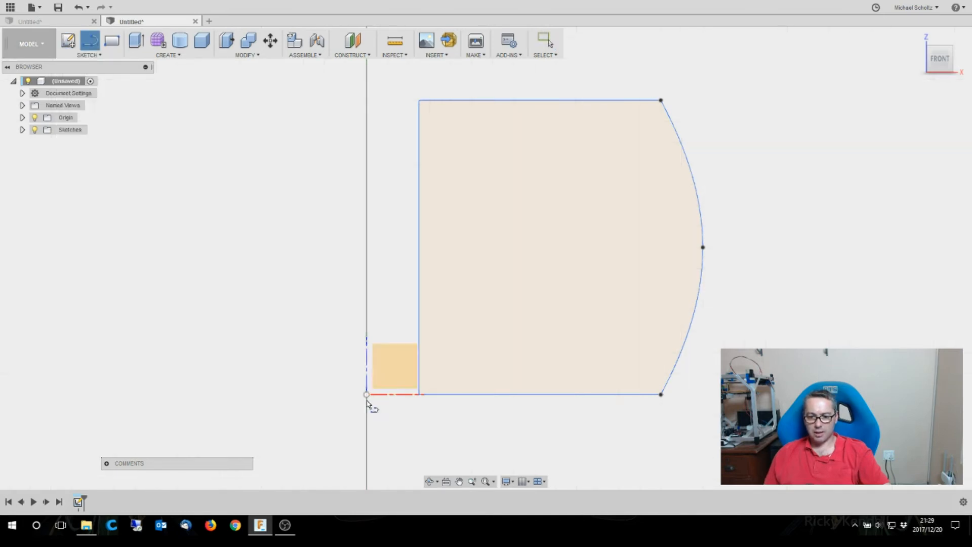
click(373, 377)
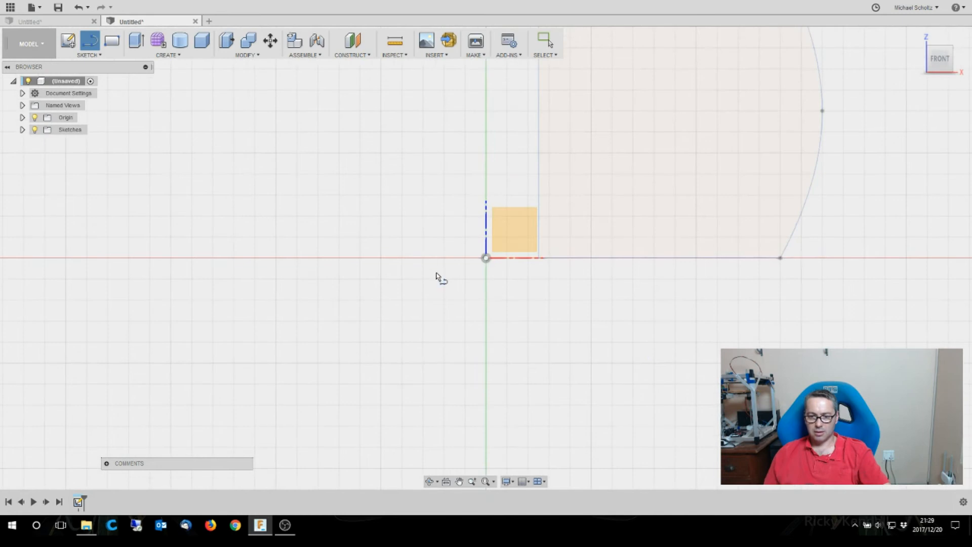
scroll(448, 338, down, 3)
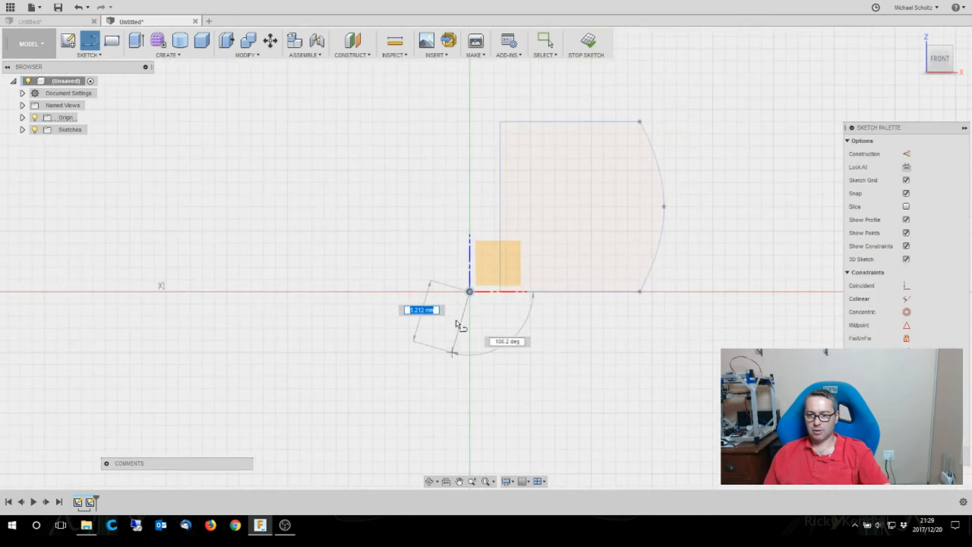
click(468, 111)
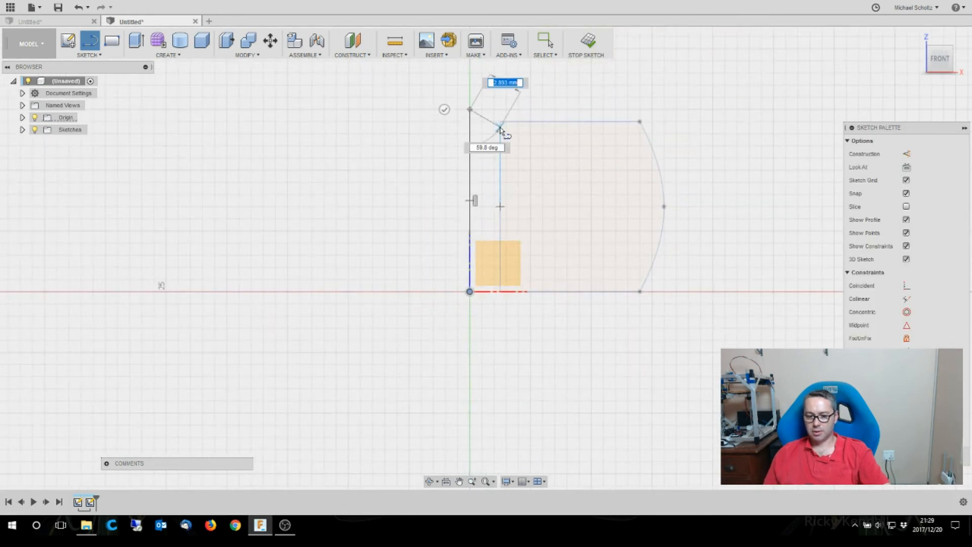
click(500, 124)
key(Escape)
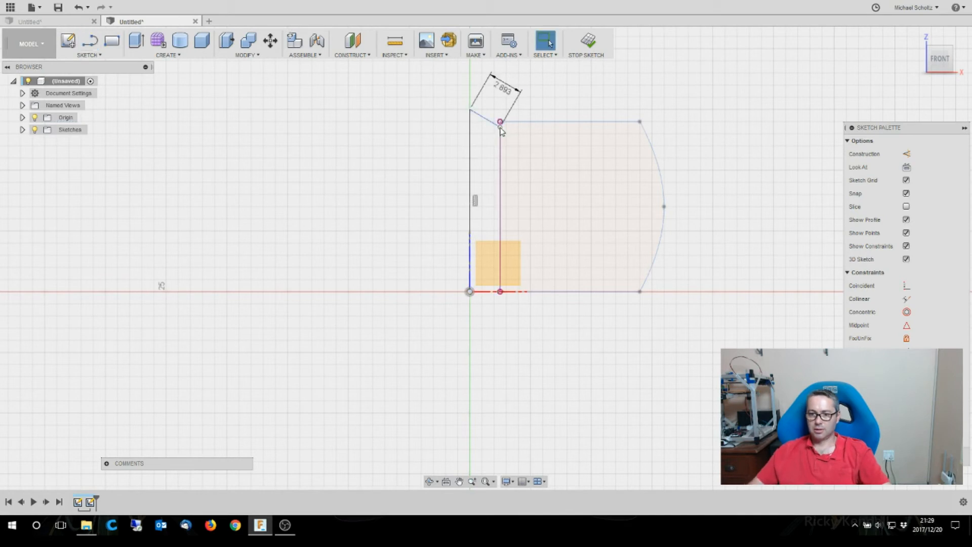
click(481, 116)
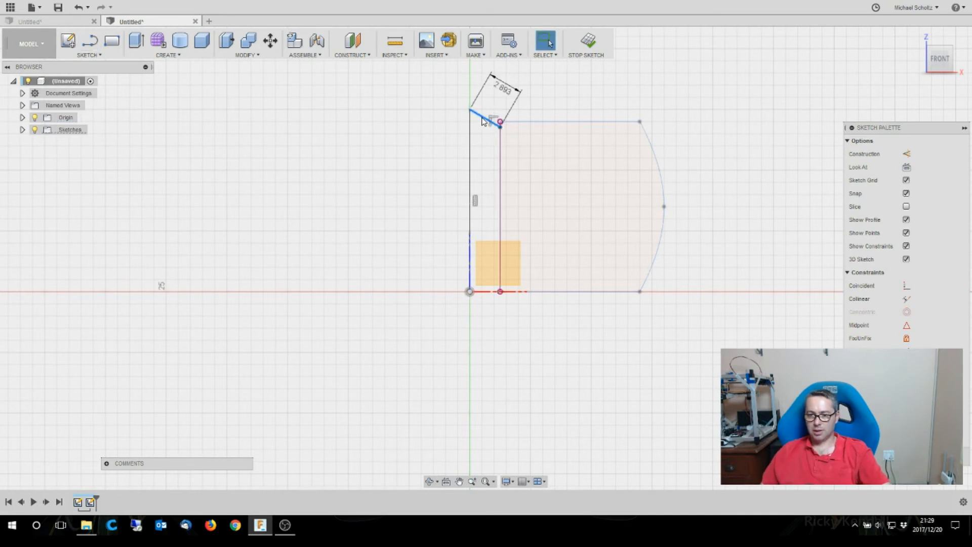
key(Delete)
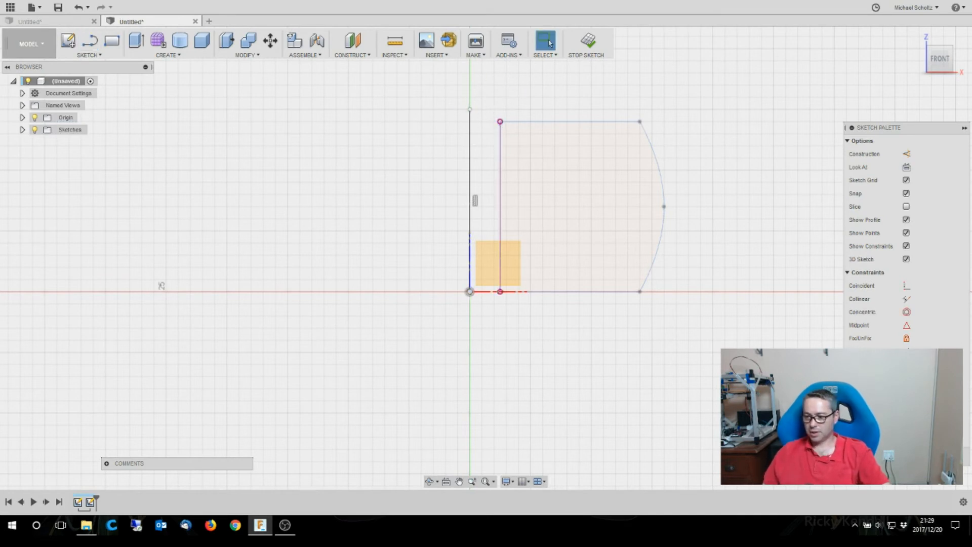
- Finish the axis sketch and revolve the barrel half-section 360 degrees about the vertical line as a new body
click(945, 456)
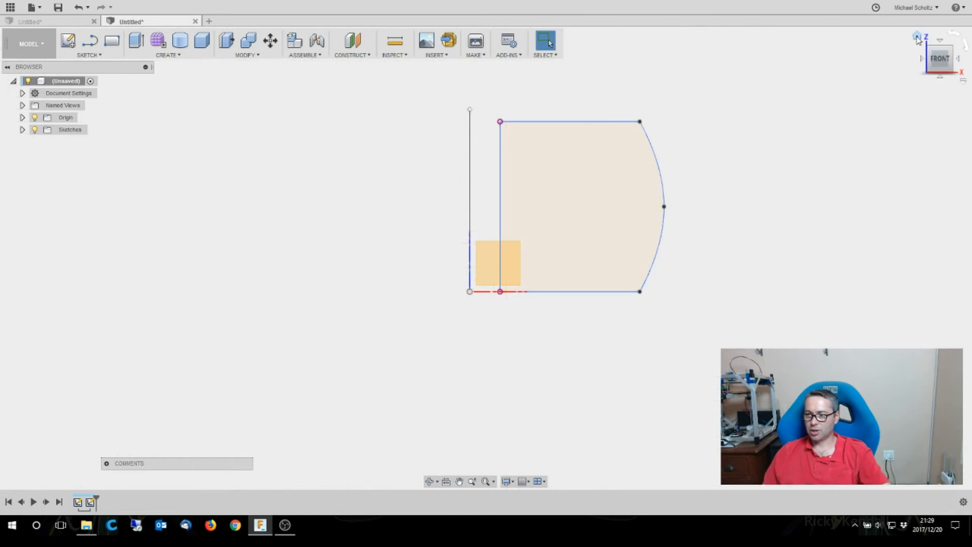
click(917, 37)
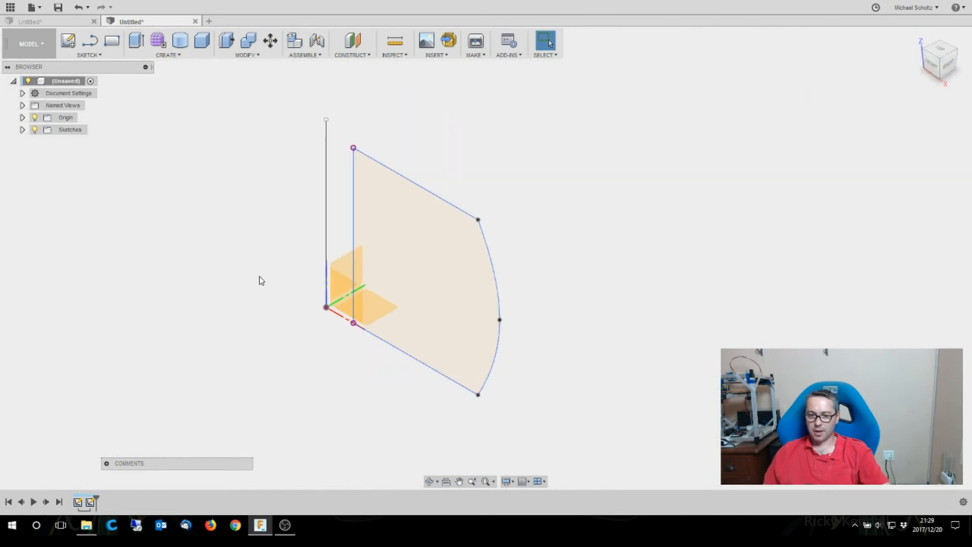
scroll(274, 273, down, 1)
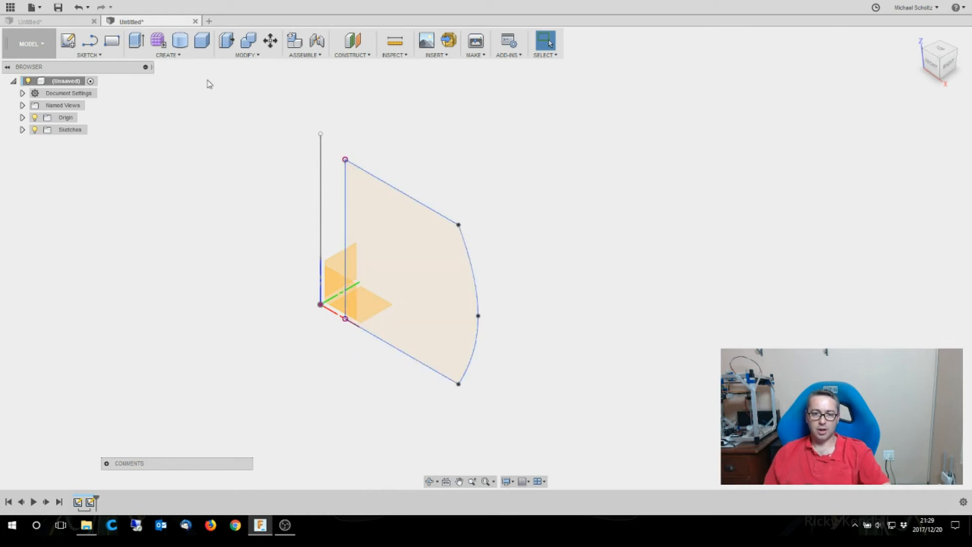
click(166, 59)
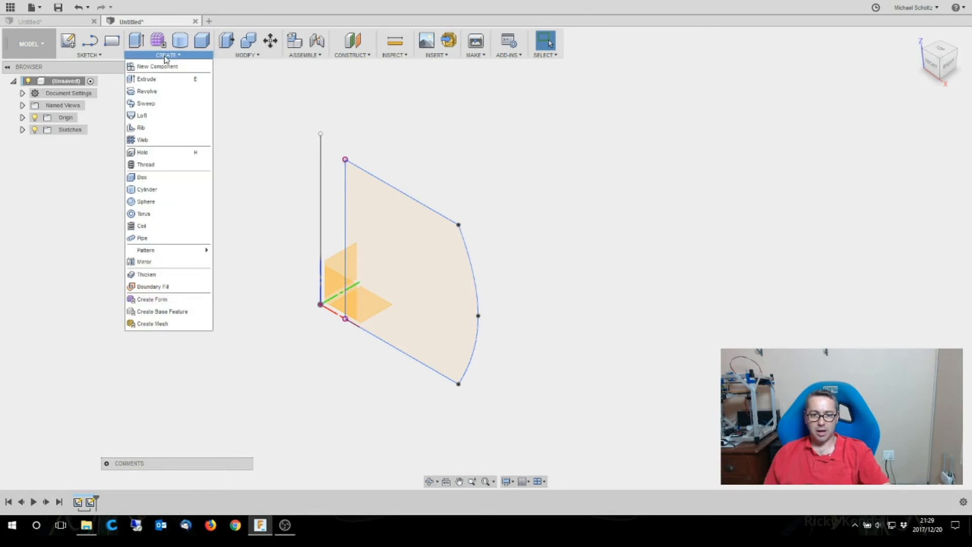
click(150, 93)
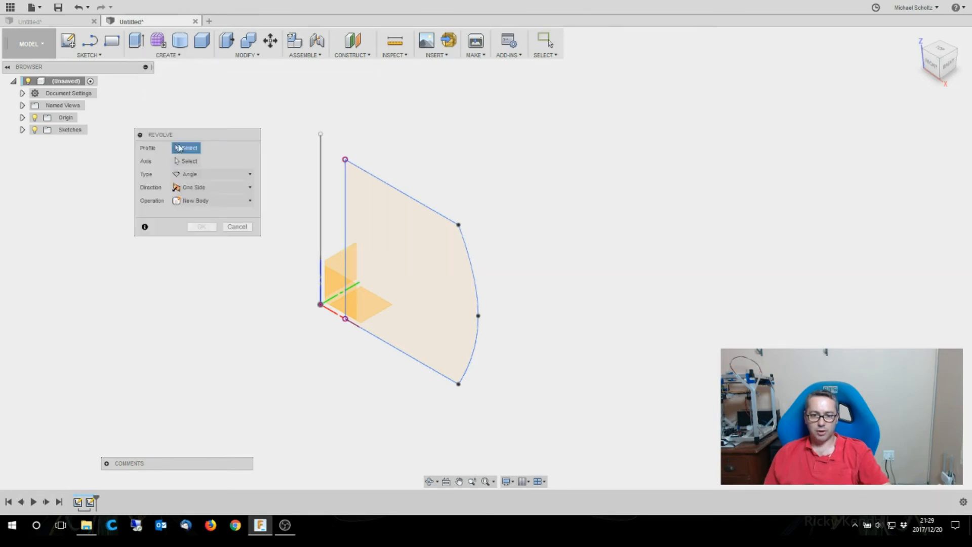
click(394, 229)
click(188, 161)
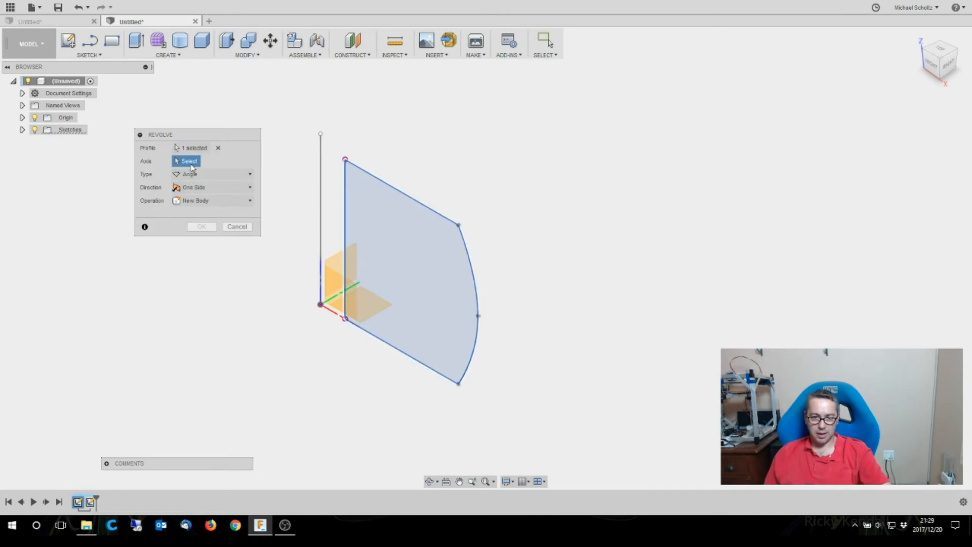
click(321, 184)
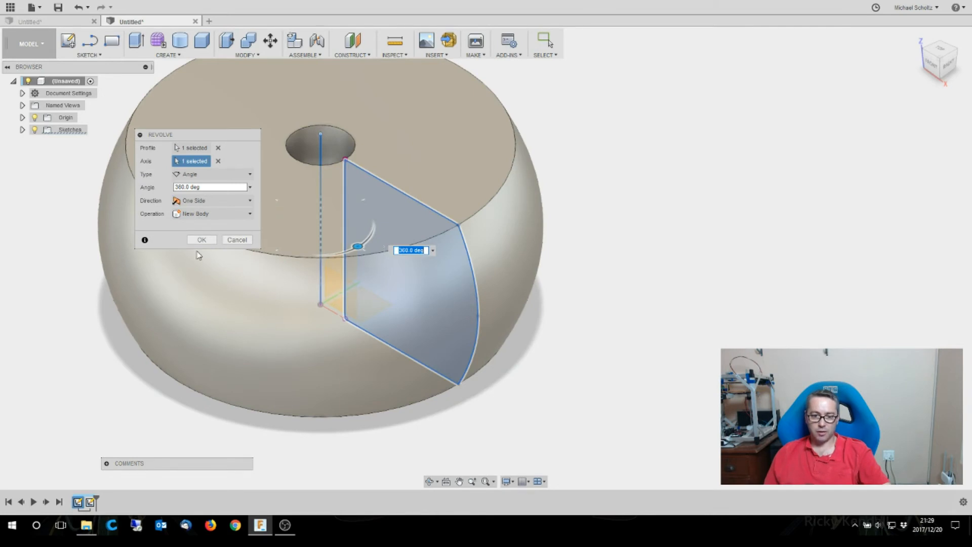
click(200, 240)
- Fillet the upper and lower outer edges of the revolved body with a 3 mm radius
scroll(658, 321, down, 3)
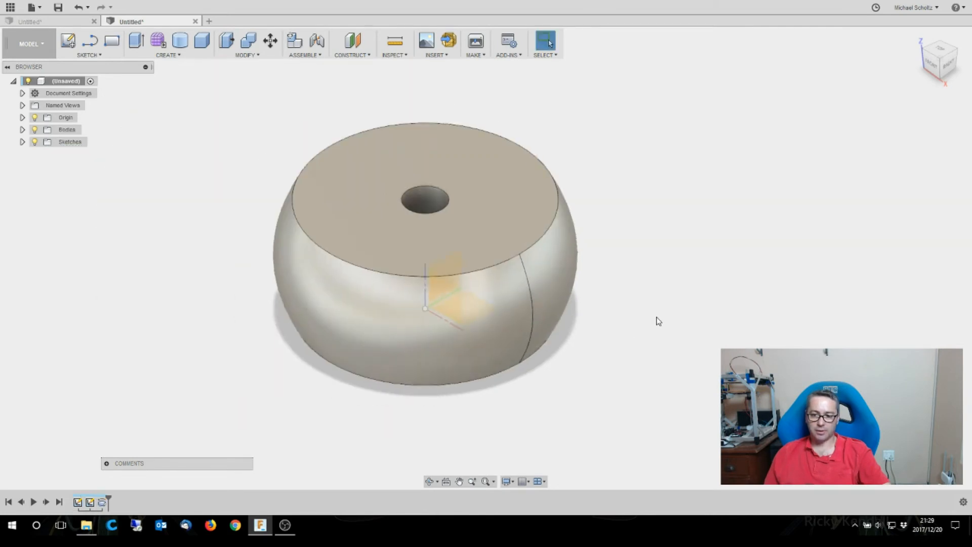
scroll(504, 243, up, 1)
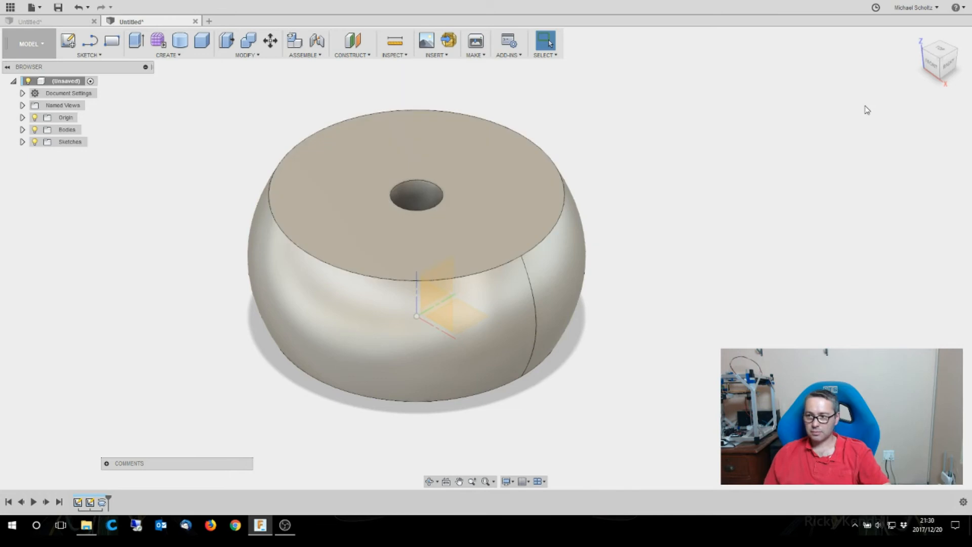
click(921, 41)
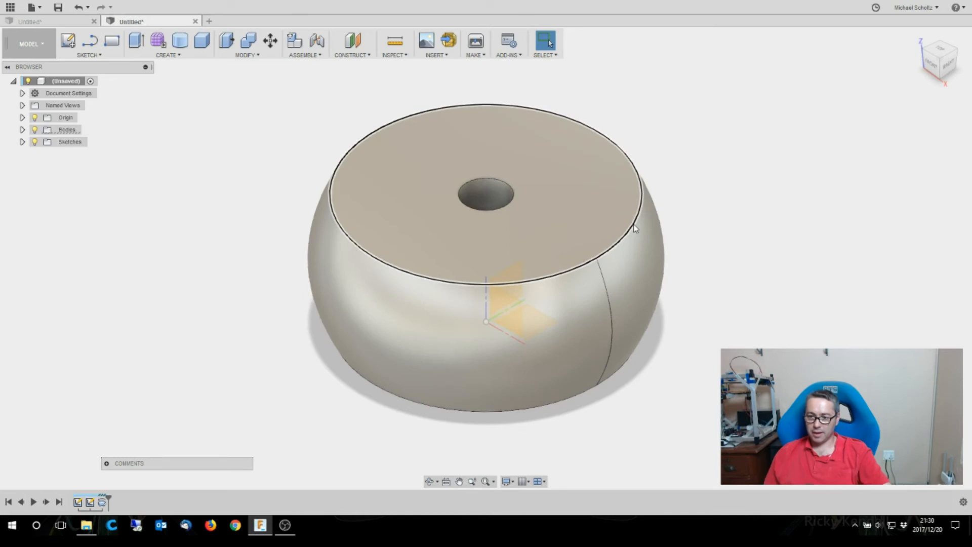
right_click(635, 228)
click(668, 212)
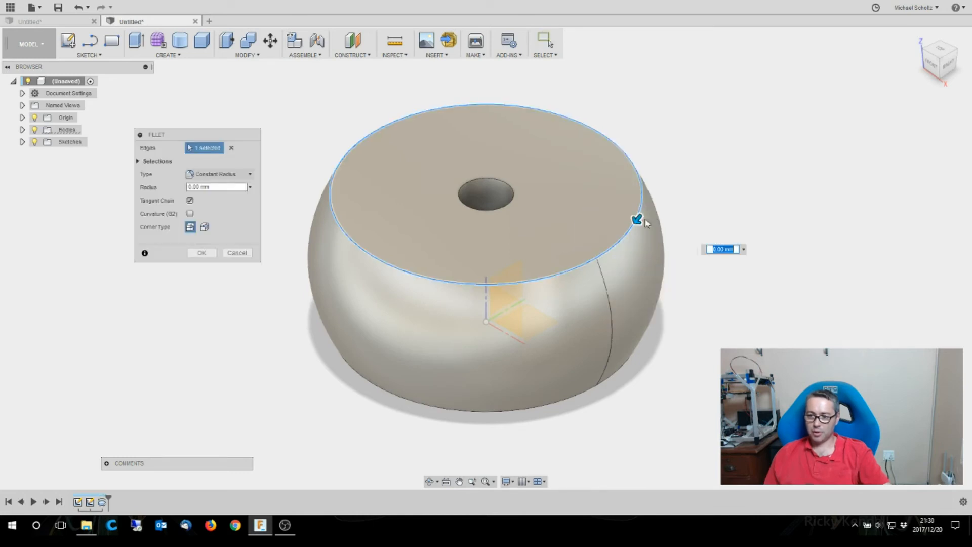
text(3)
key(Return)
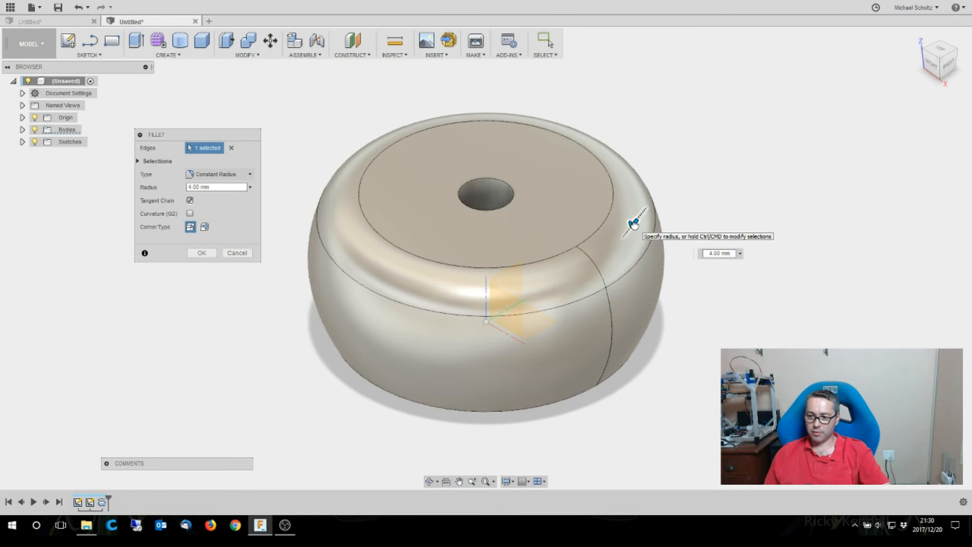
drag(634, 223, 635, 223)
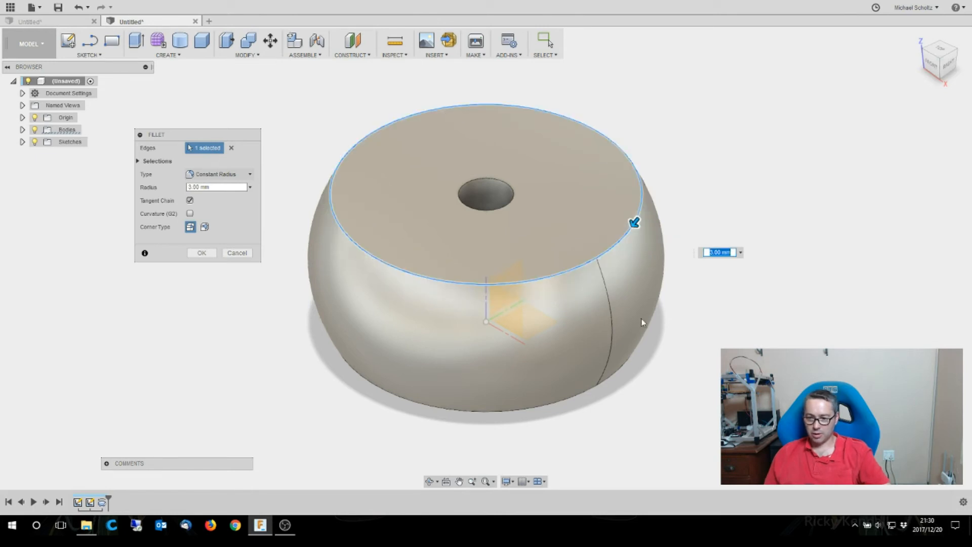
click(625, 373)
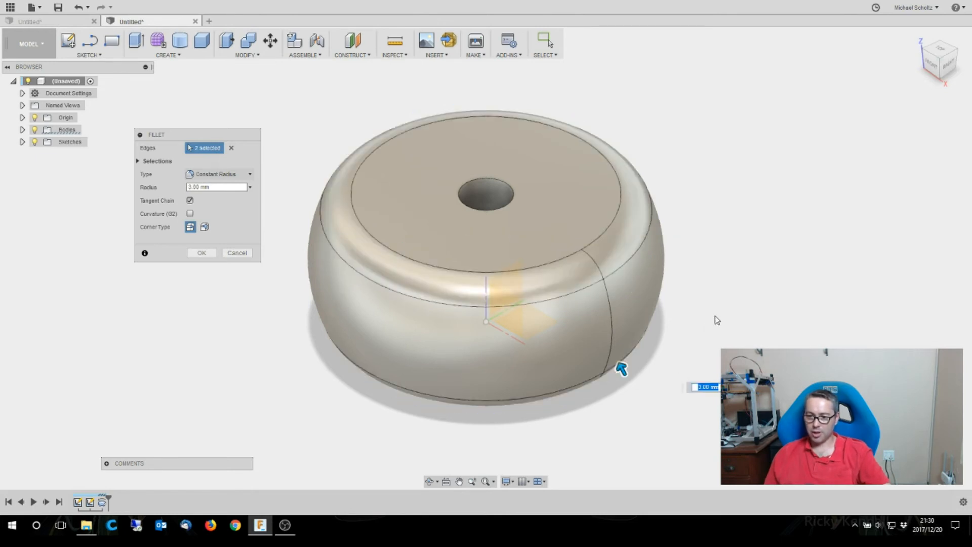
click(200, 253)
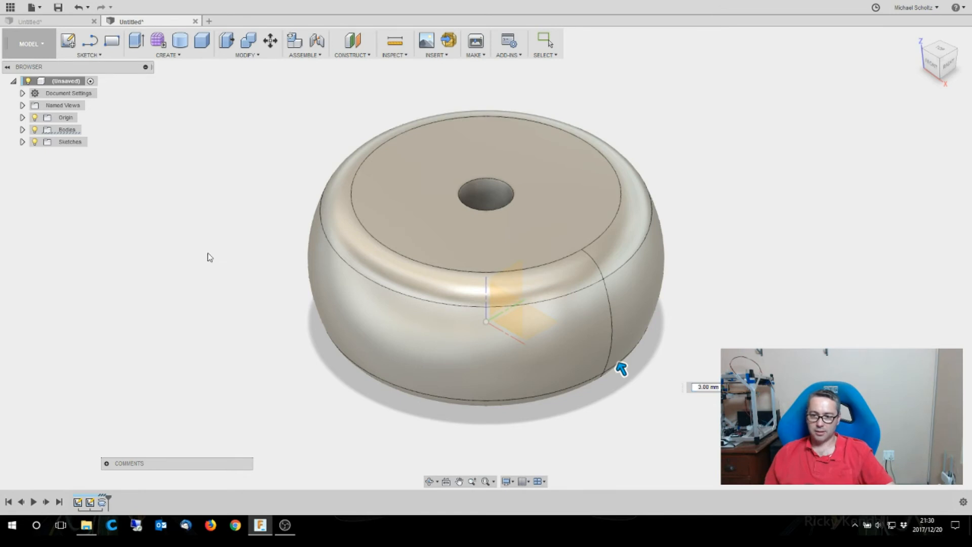
- Fillet the upper and lower edges of the central hole with a 1 mm radius
click(473, 208)
right_click(475, 207)
click(508, 193)
drag(508, 186, 511, 188)
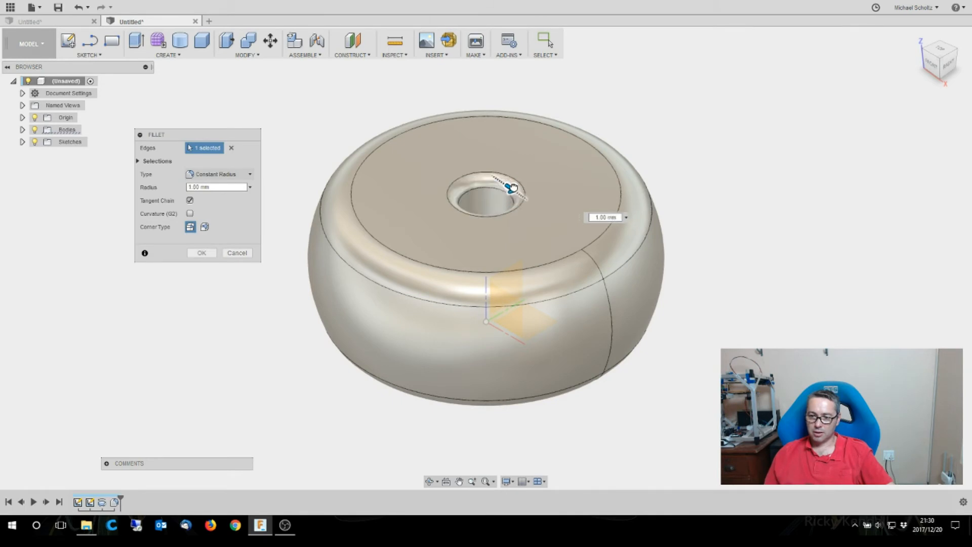
click(477, 339)
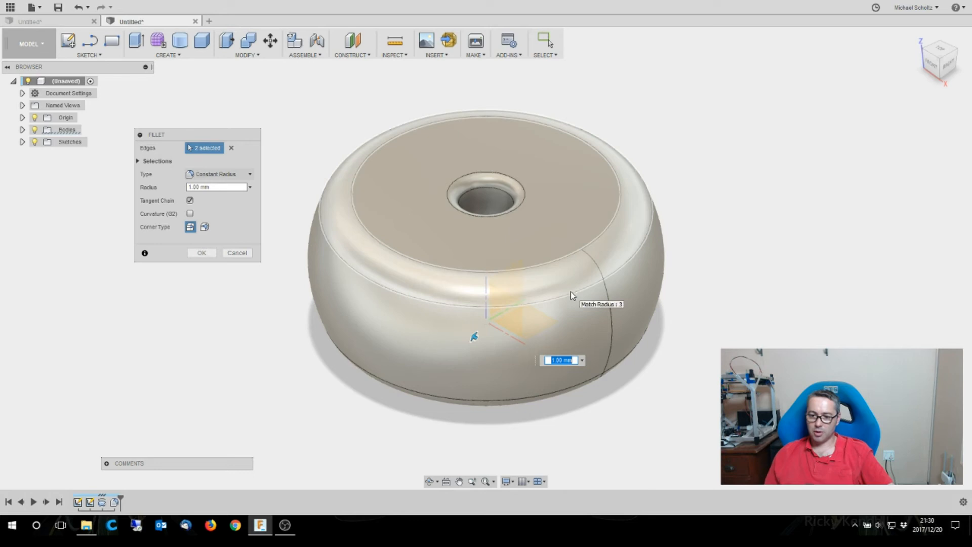
click(201, 253)
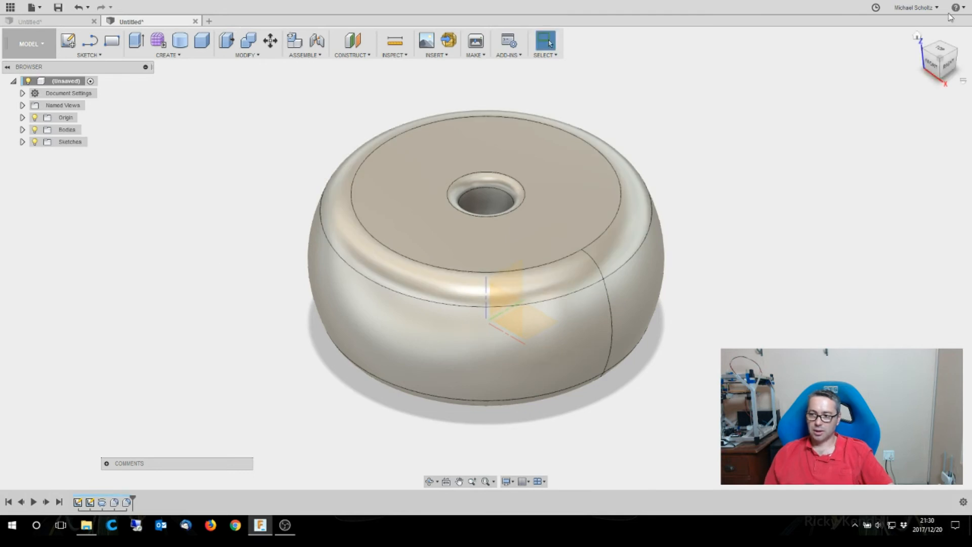
- Compare the revolved part with the lofted part by alternating between the two open designs
mouse_move(940, 51)
mouse_down()
mouse_move(936, 19)
mouse_move(937, 57)
mouse_up()
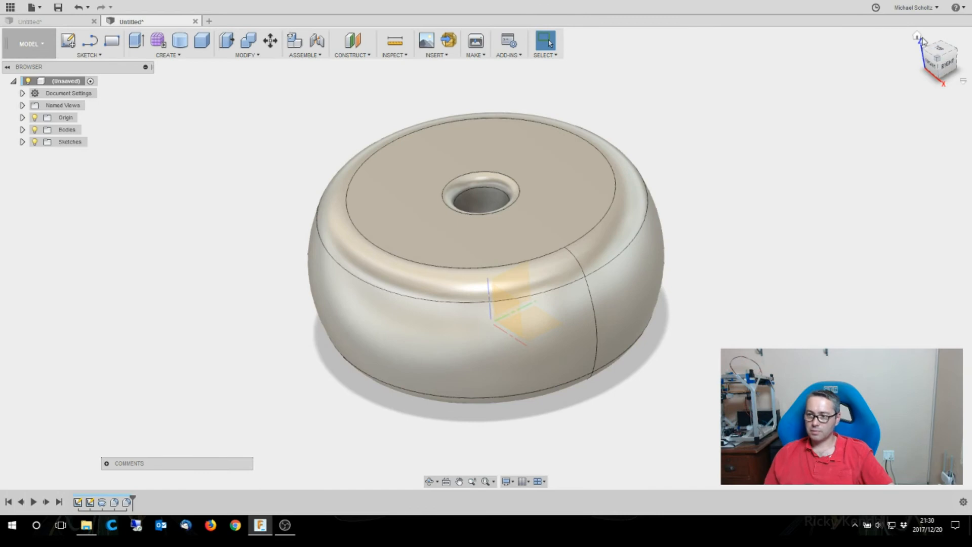
click(918, 37)
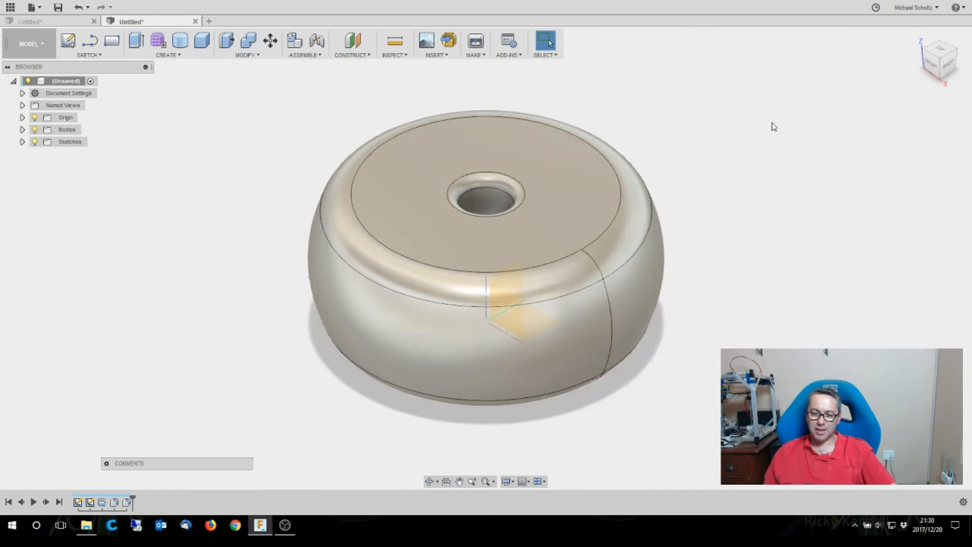
click(78, 23)
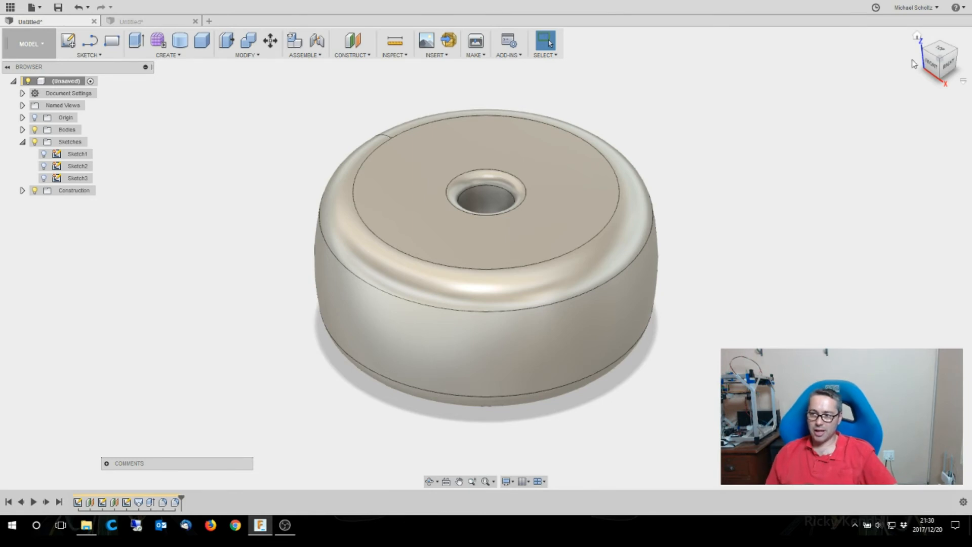
click(156, 21)
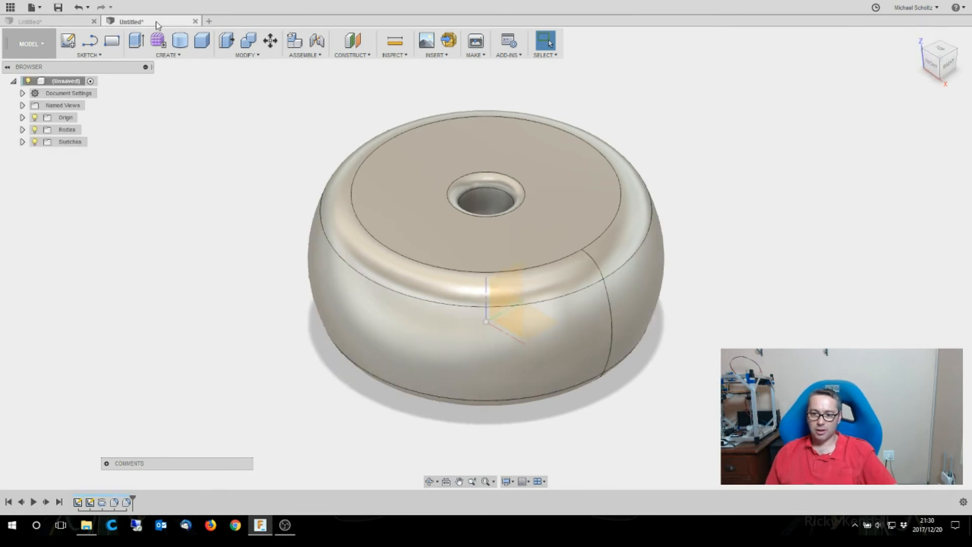
click(75, 22)
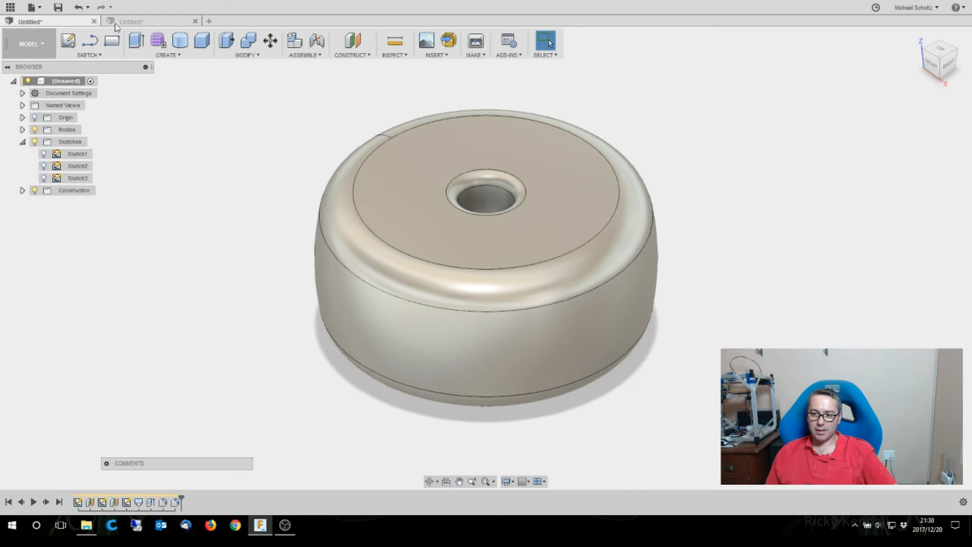
click(131, 22)
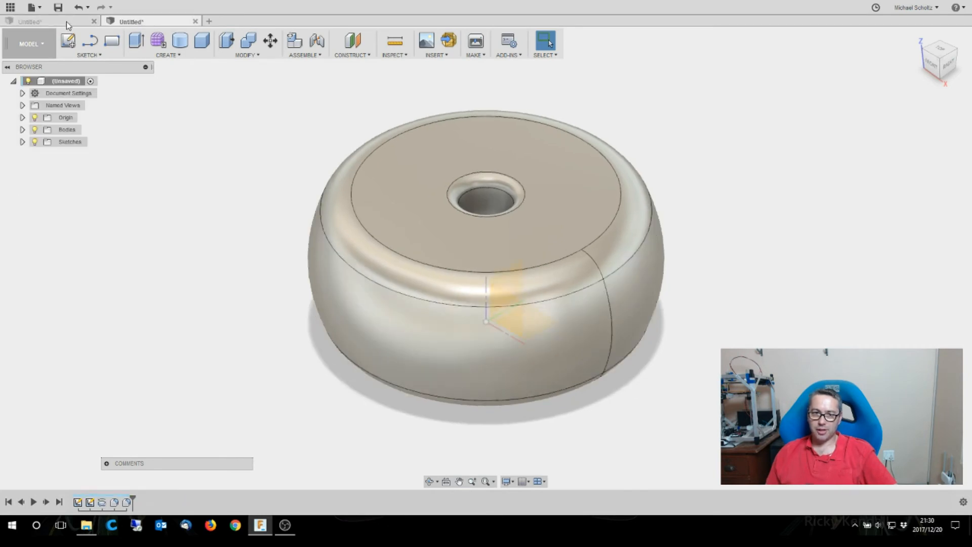
click(76, 22)
click(144, 23)
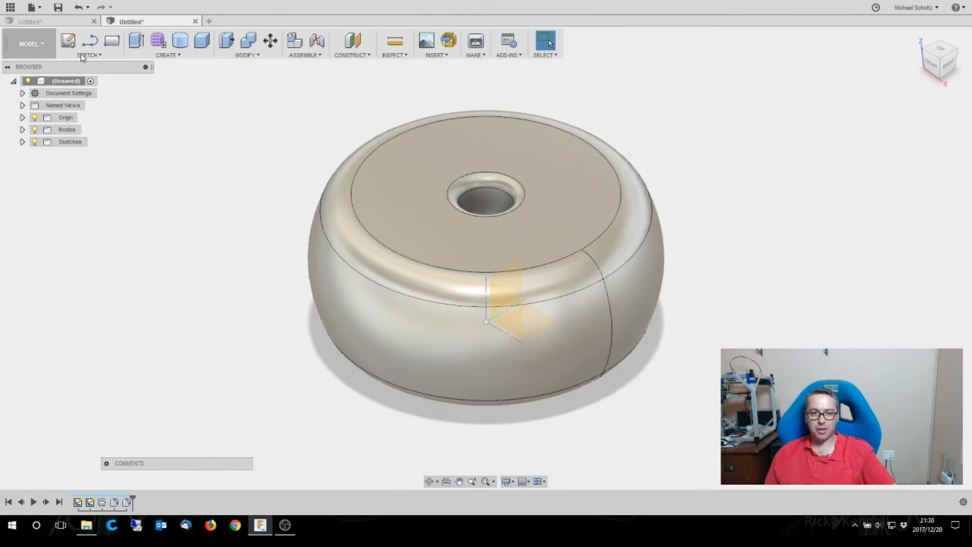
click(69, 23)
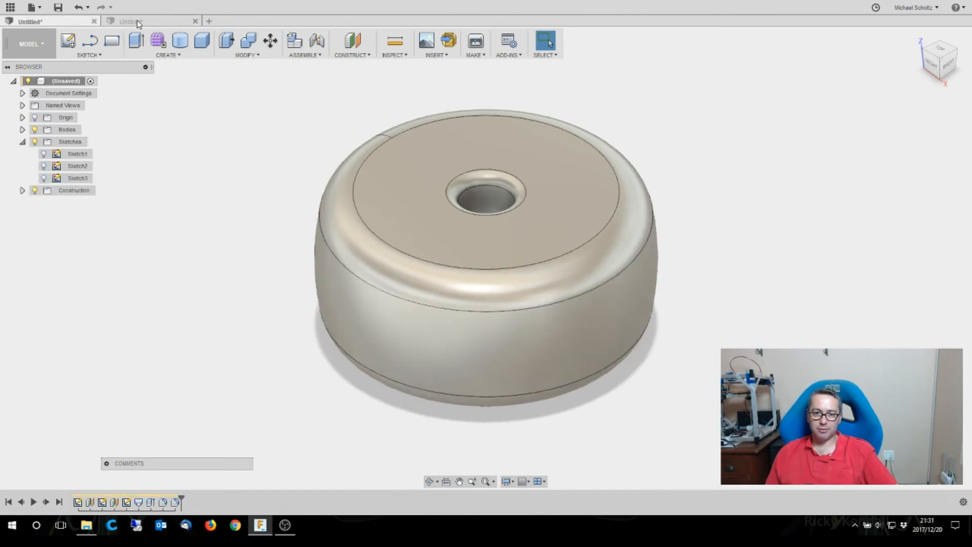
click(115, 23)
click(84, 23)
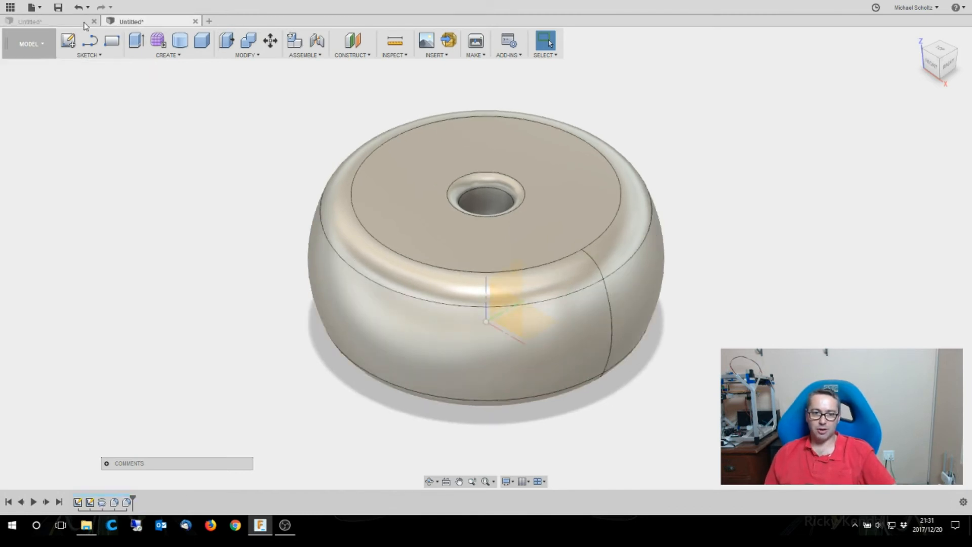
click(150, 21)
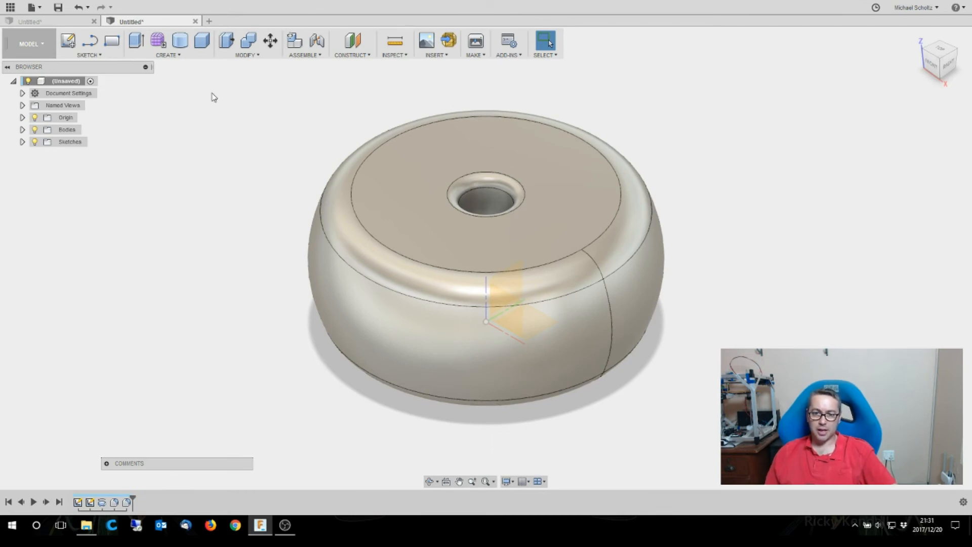
- In a new design, create a solid cylinder 30 mm in diameter and 14 mm high on the horizontal plane, centred on the origin
click(208, 21)
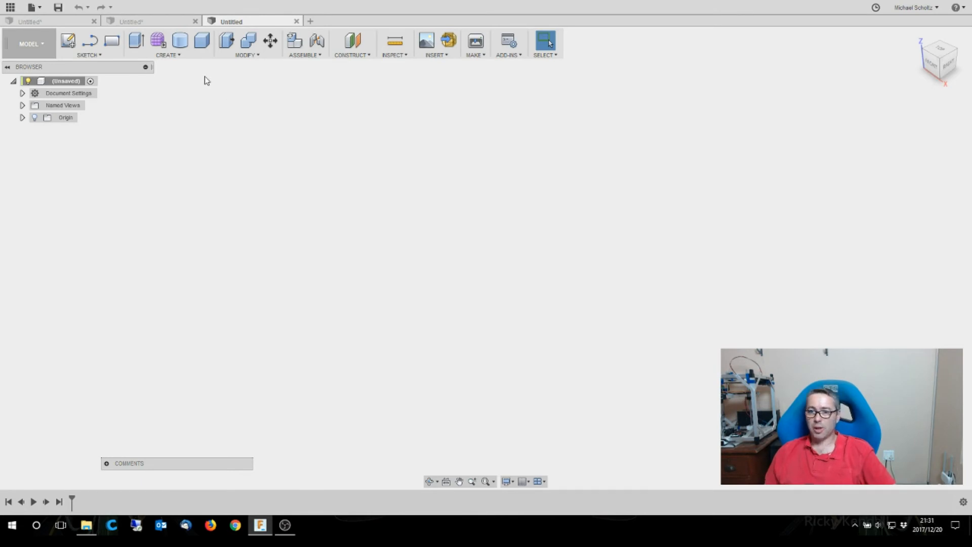
click(180, 45)
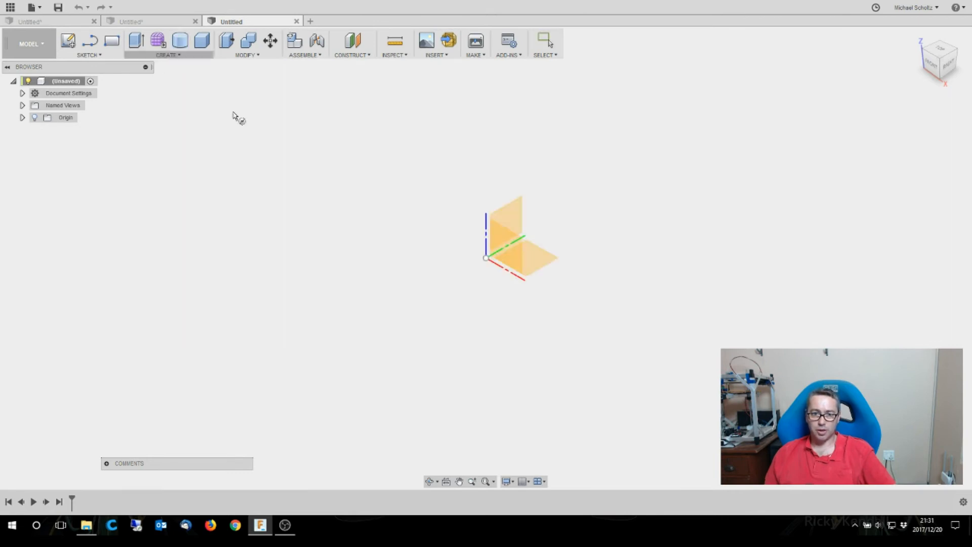
click(536, 263)
click(486, 258)
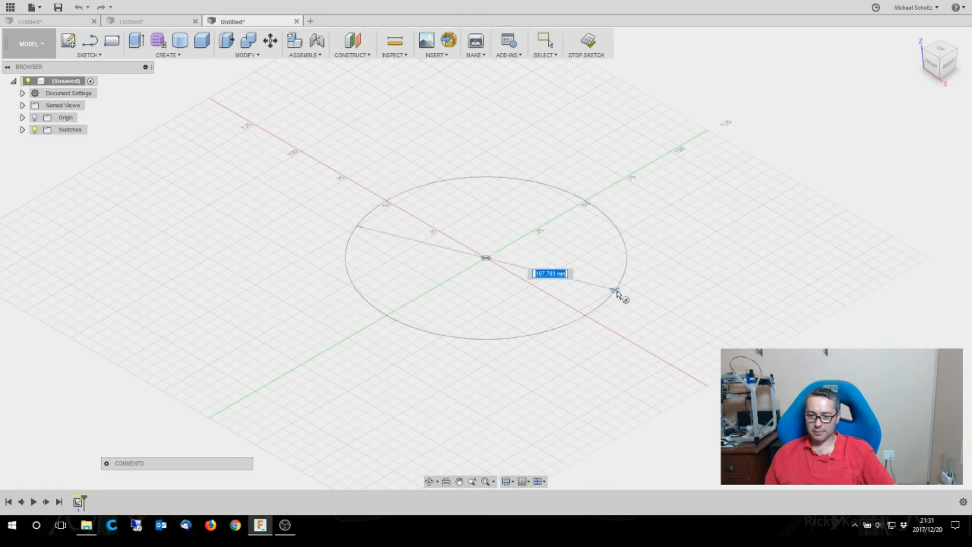
text(30)
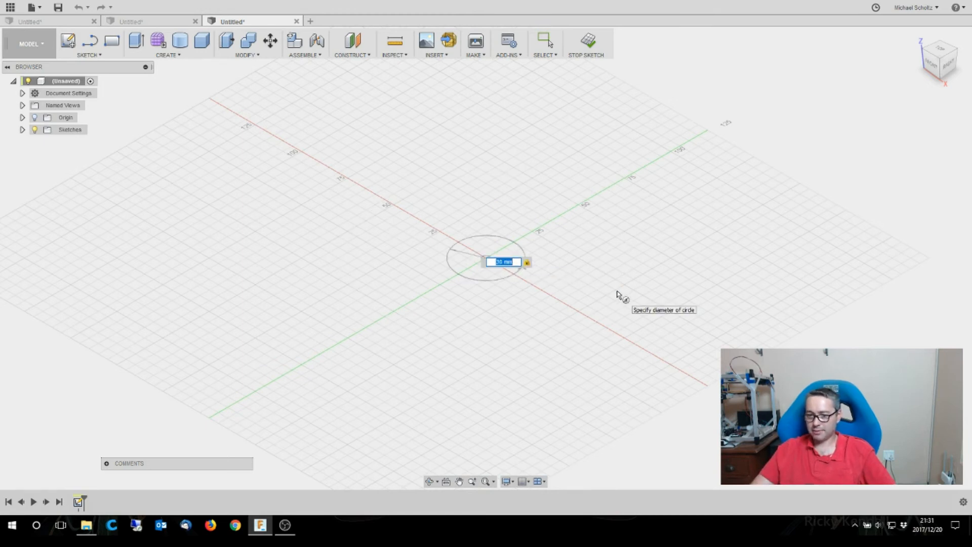
key(Return)
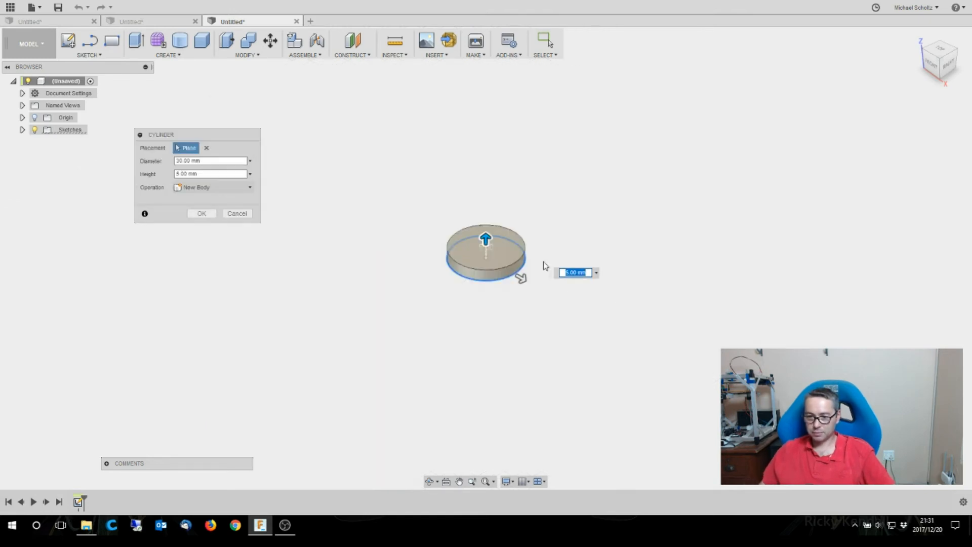
click(567, 272)
key(Delete)
text(14)
key(Return)
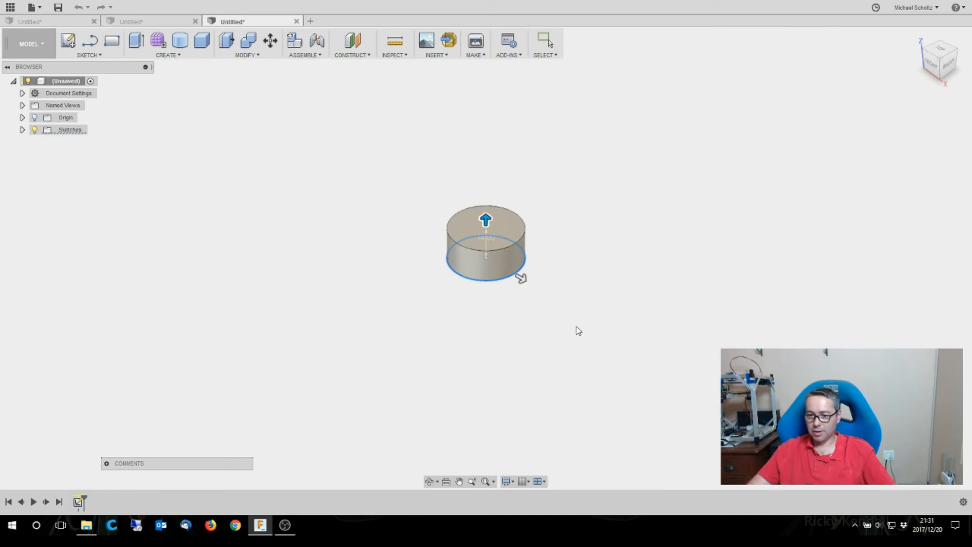
- Cut a 5 mm diameter cylinder through the centre of the body from its upper face, with a height of -24 mm
scroll(488, 210, up, 5)
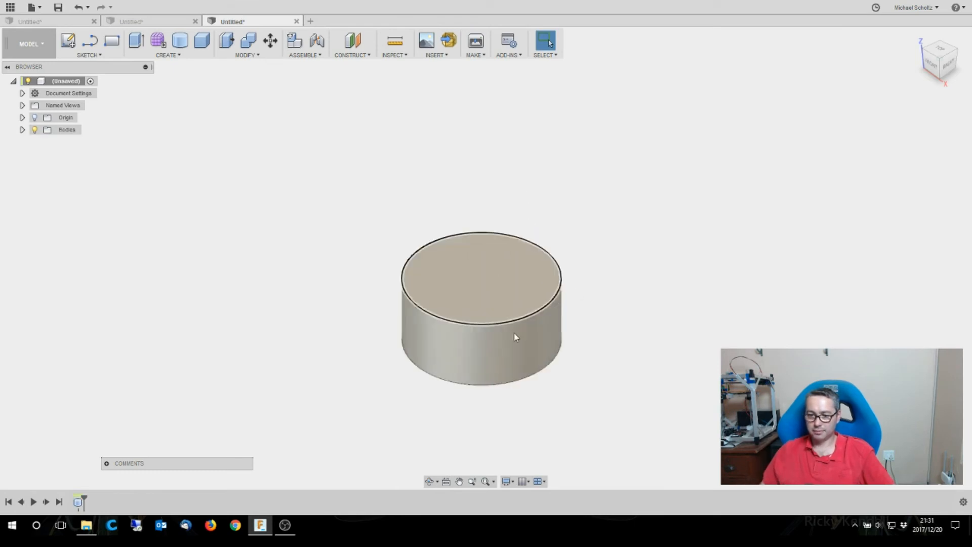
click(179, 40)
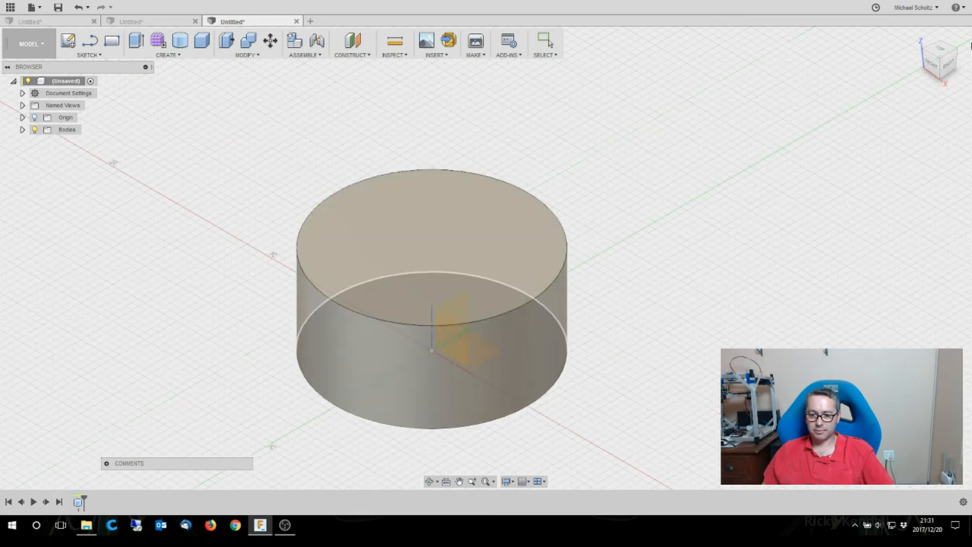
click(939, 49)
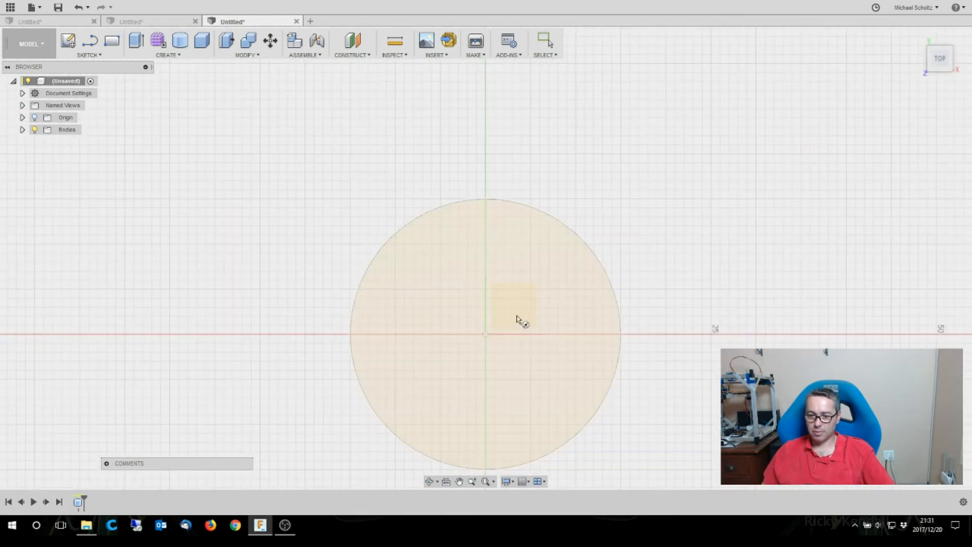
click(486, 334)
click(486, 334)
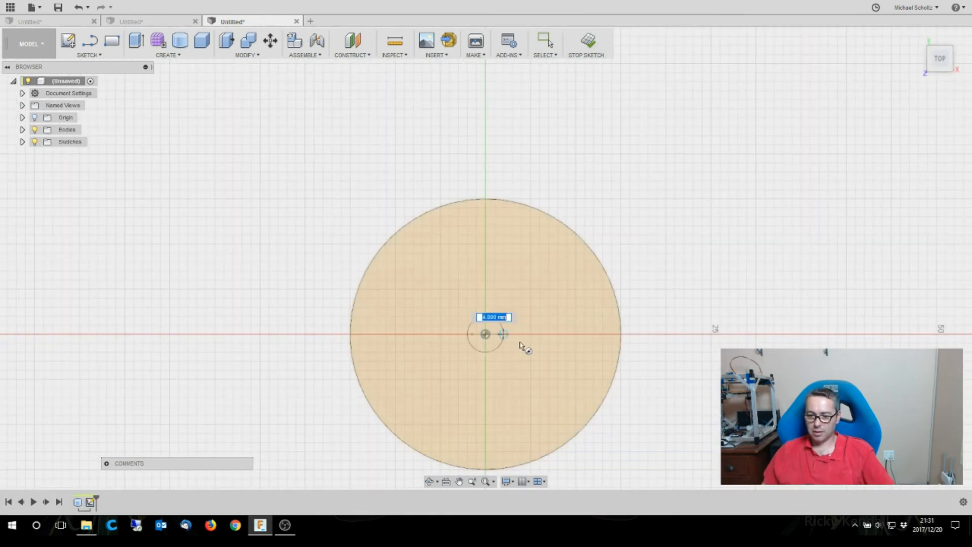
text(5)
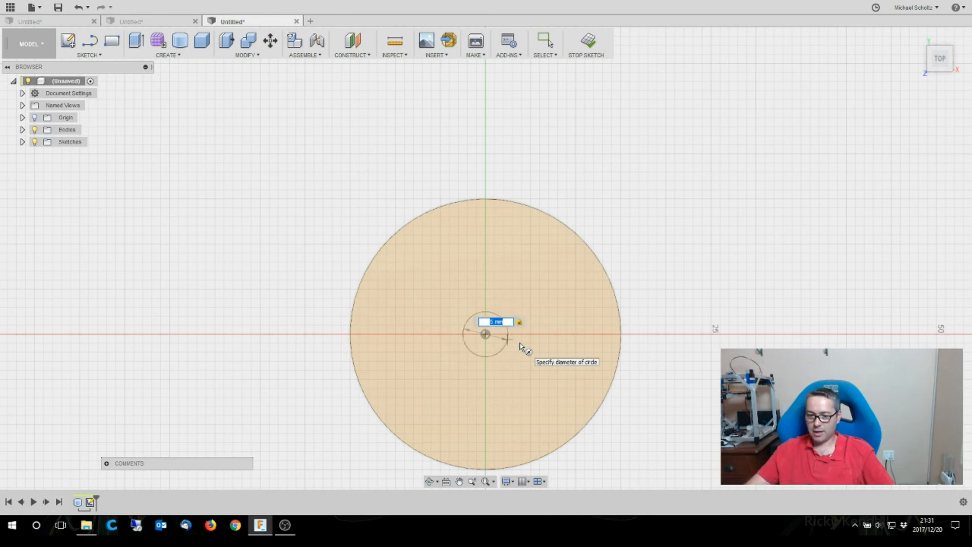
key(Return)
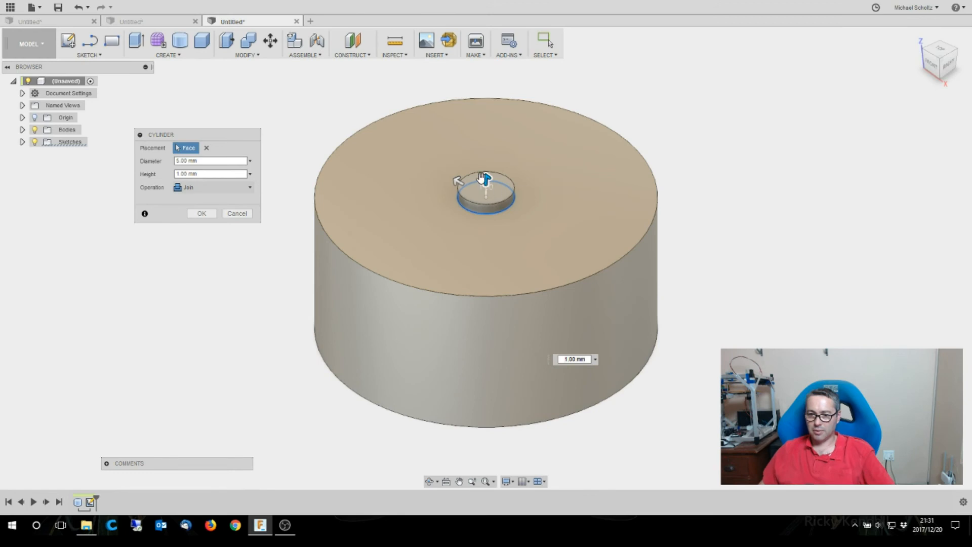
drag(483, 178, 493, 411)
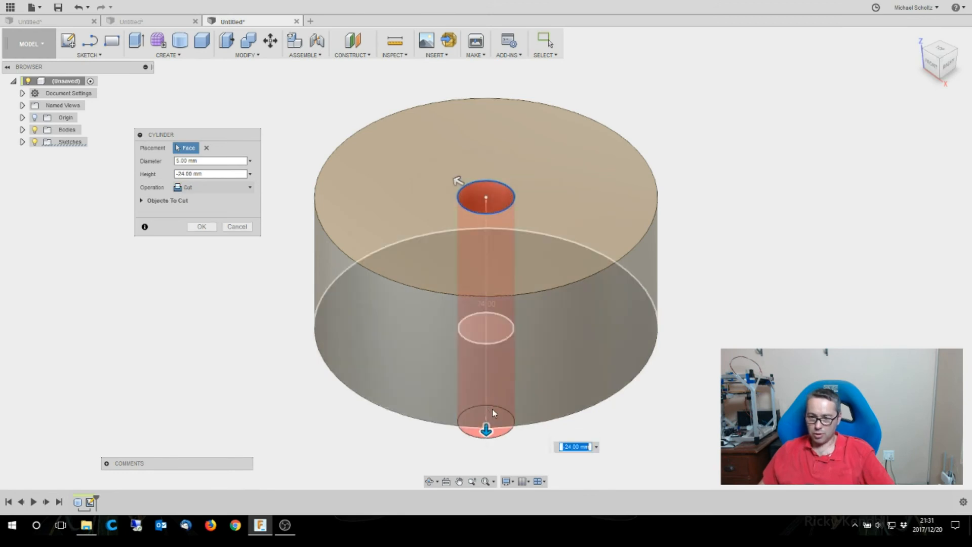
key(Return)
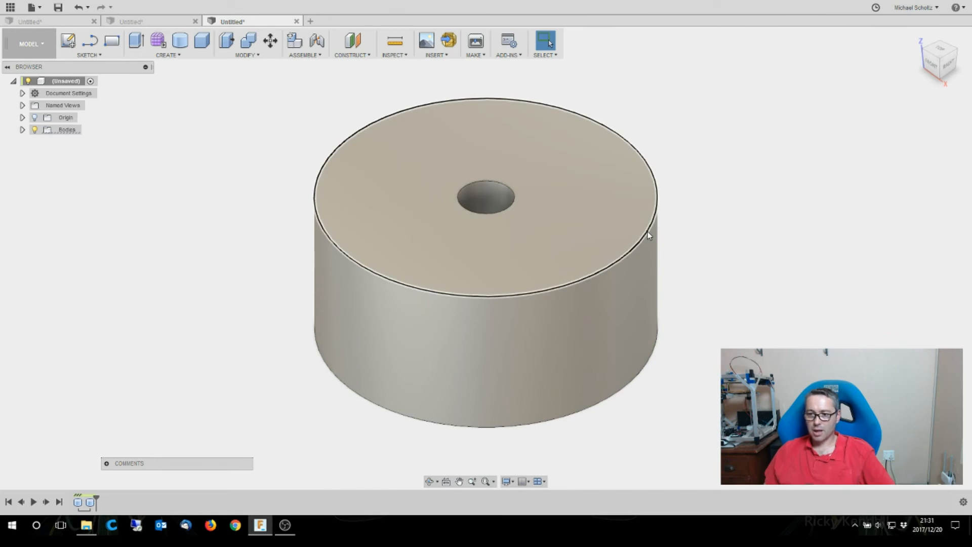
- Chamfer the body's upper outer edge with two distances, 1 mm across the upper face and 5 mm down the side
click(383, 134)
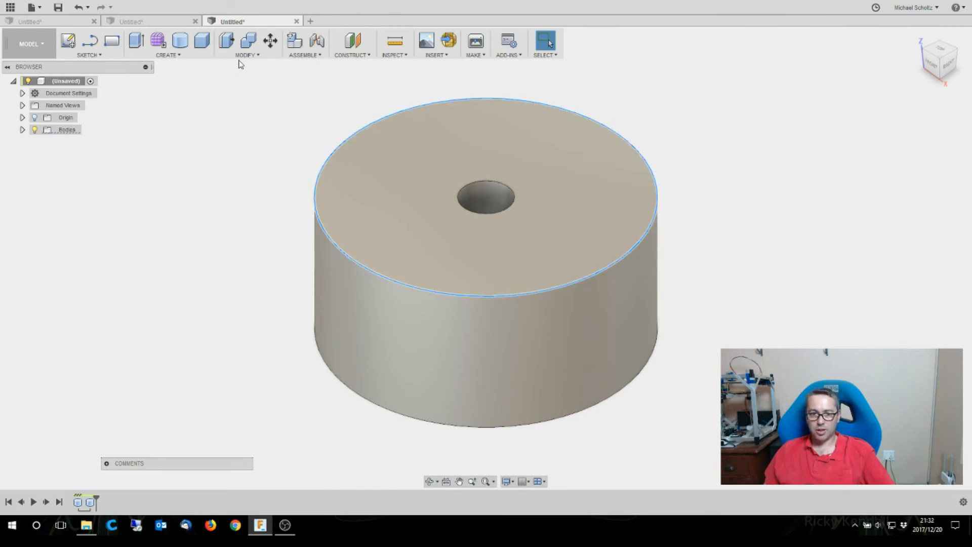
click(241, 55)
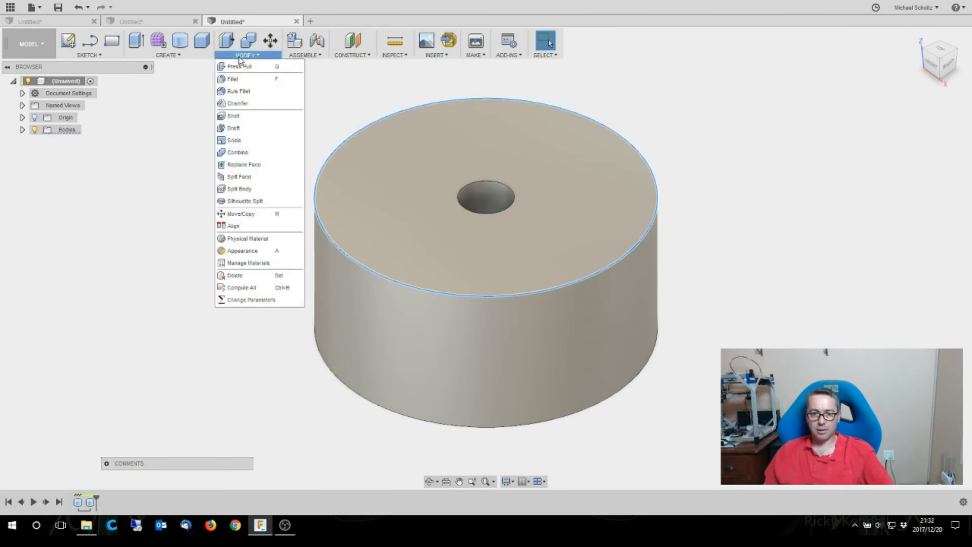
click(233, 104)
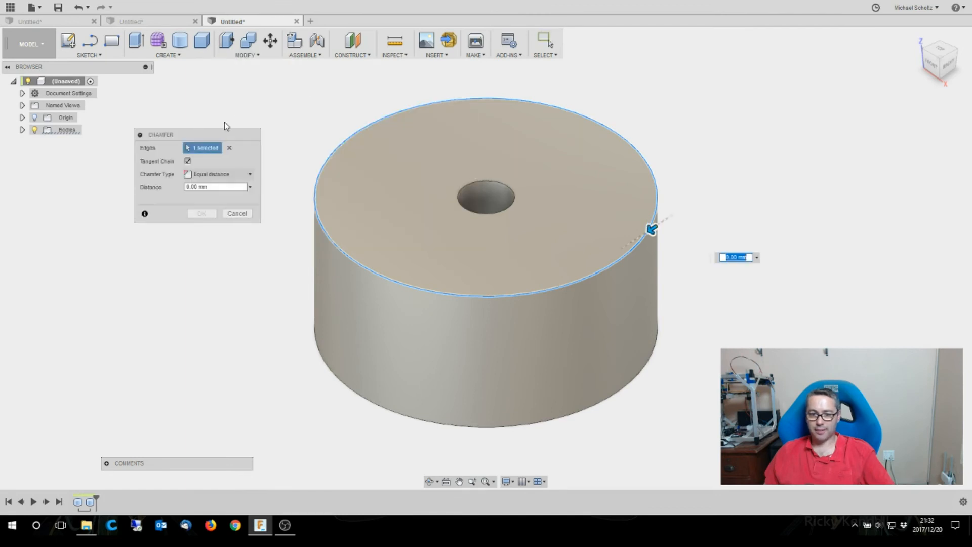
click(216, 175)
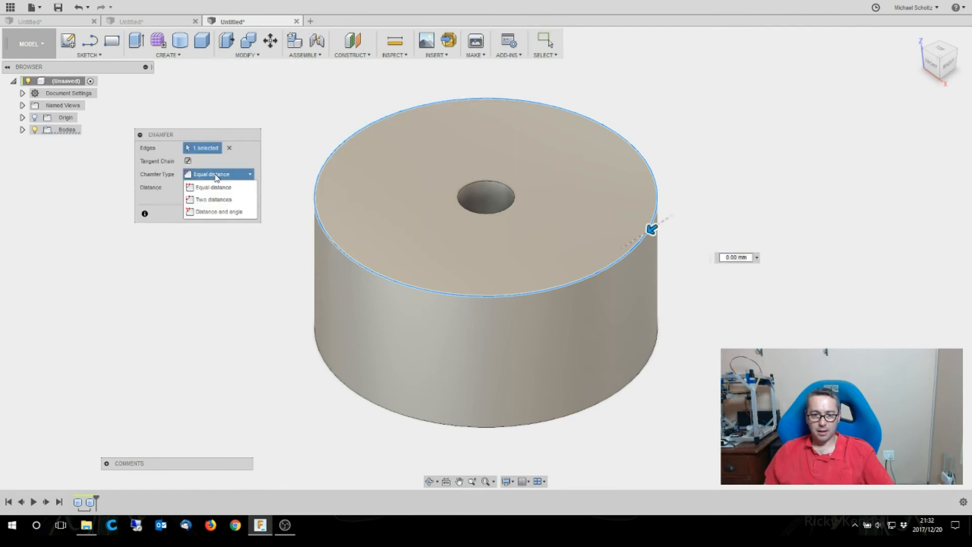
click(213, 199)
drag(648, 224, 647, 274)
drag(659, 236, 645, 232)
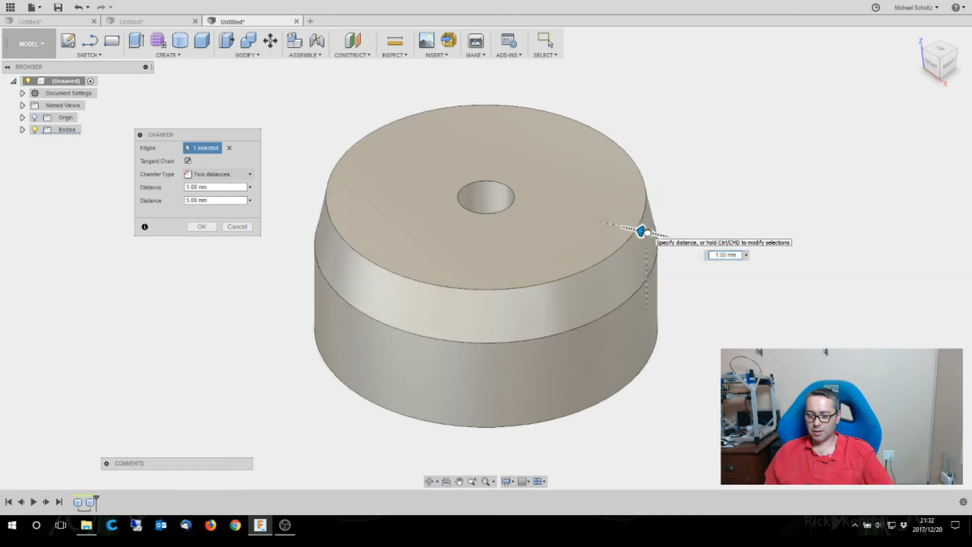
- Try other distances for the upper edge's chamfer: 2 mm and 1 mm across the face, and 4 mm down the side
drag(641, 231, 633, 230)
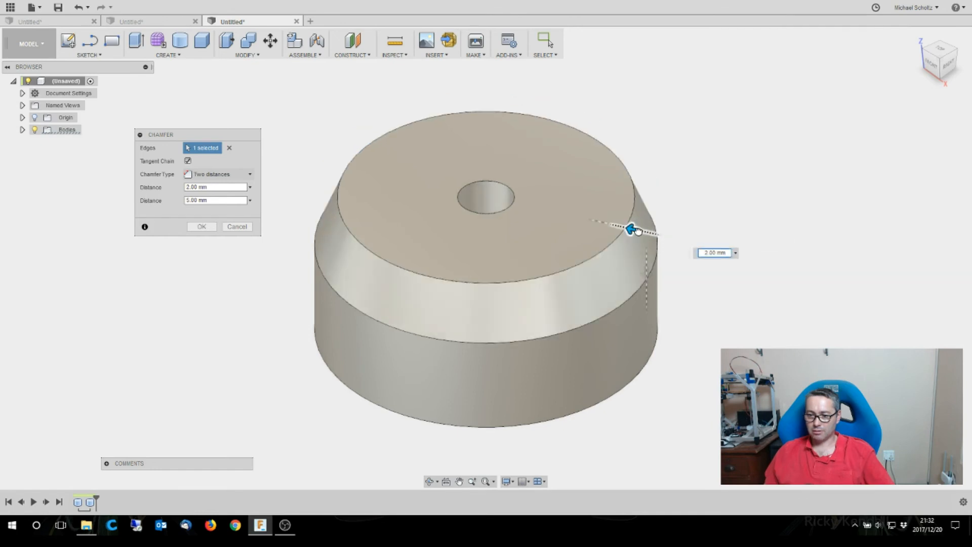
mouse_move(647, 272)
mouse_down()
mouse_move(645, 285)
mouse_move(646, 271)
mouse_up()
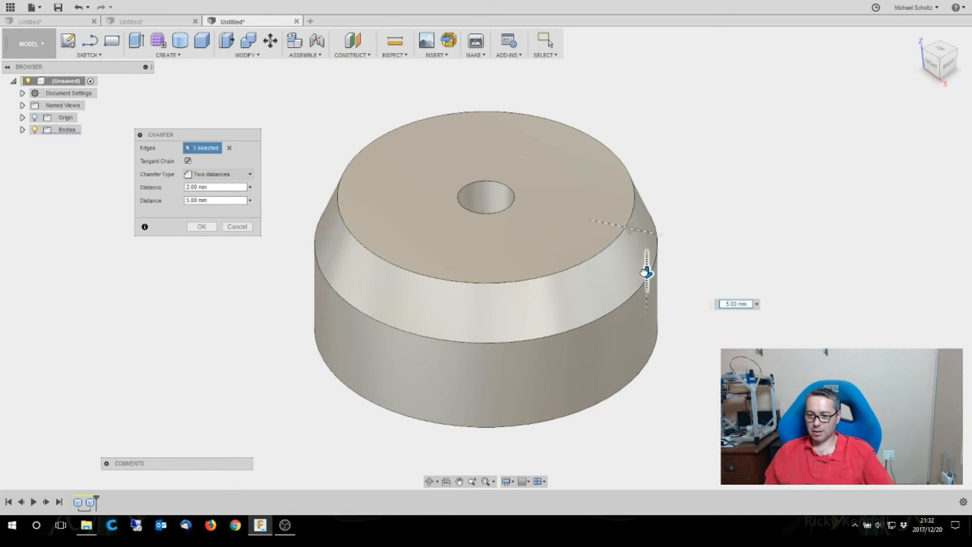
mouse_move(645, 275)
mouse_down()
mouse_move(646, 263)
mouse_move(645, 274)
mouse_up()
drag(632, 229, 643, 231)
drag(647, 274, 647, 263)
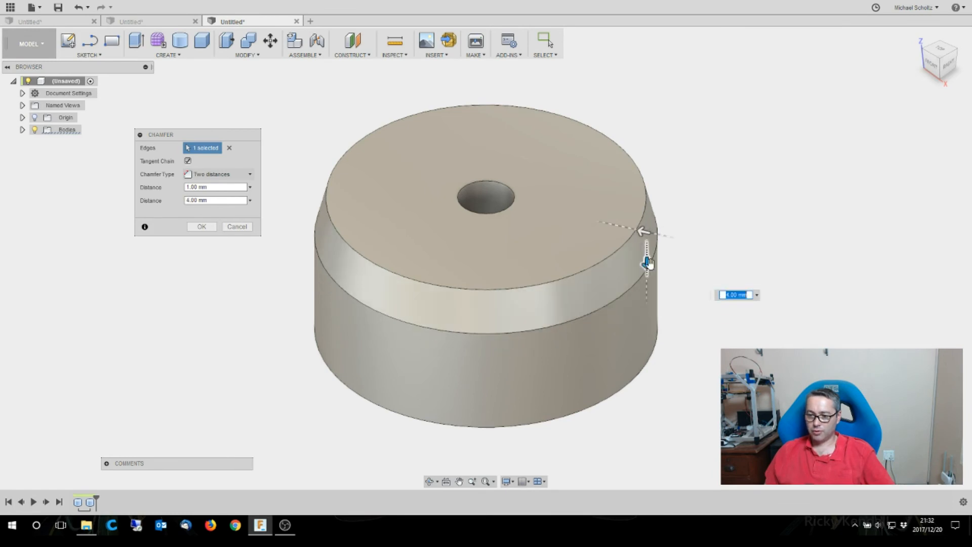
- Add the body's lower outer edge to the two-distance chamfer and set the side distance to 5 mm
click(931, 66)
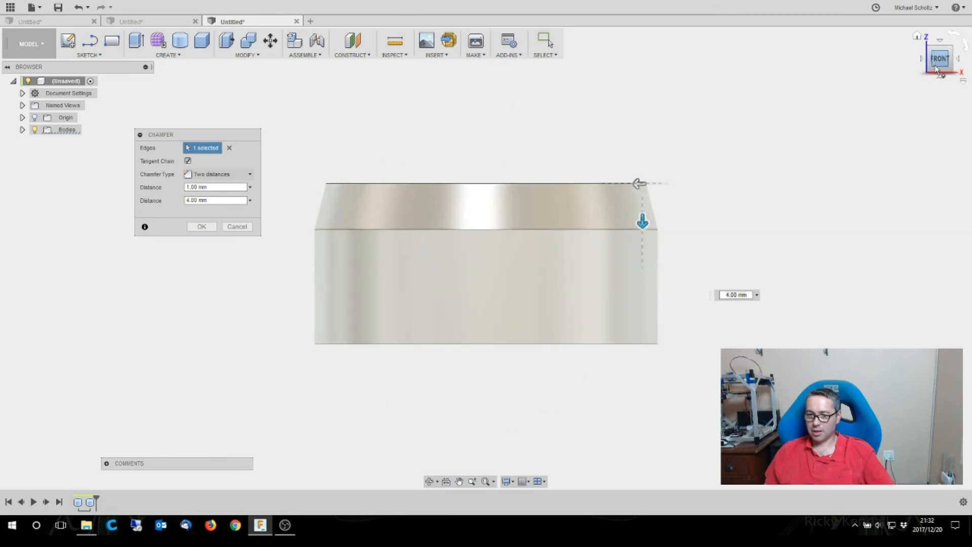
click(630, 344)
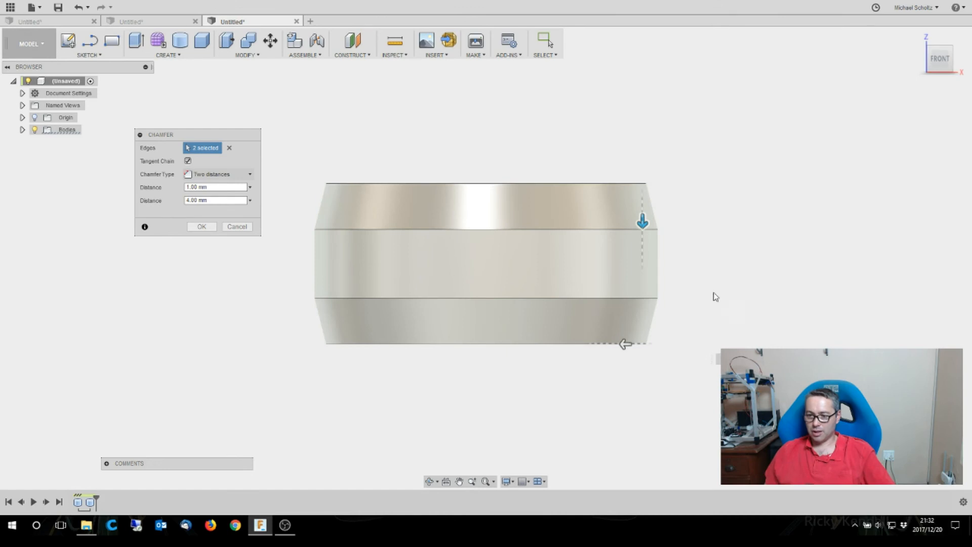
mouse_move(930, 70)
mouse_down()
mouse_move(935, 96)
mouse_move(927, 65)
mouse_move(920, 77)
mouse_up()
drag(656, 221, 657, 231)
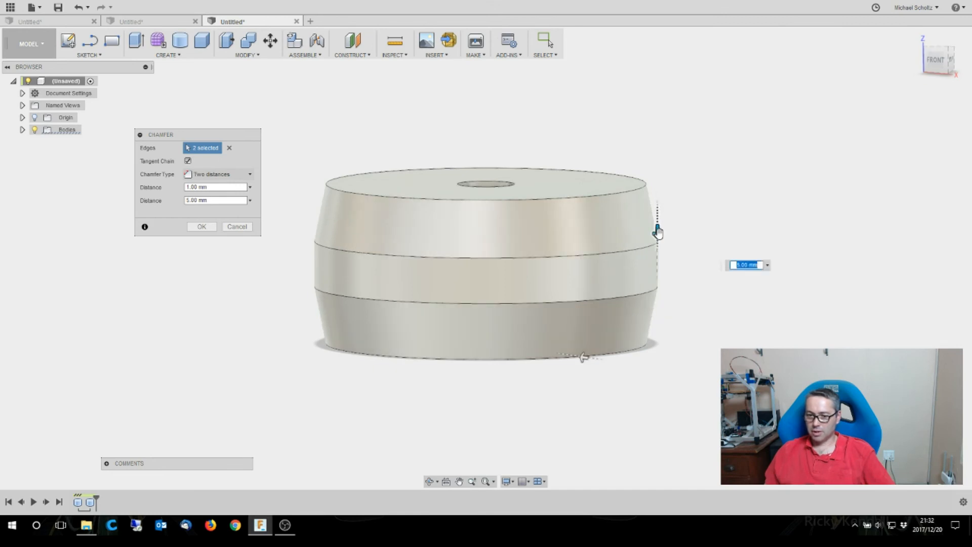
click(201, 227)
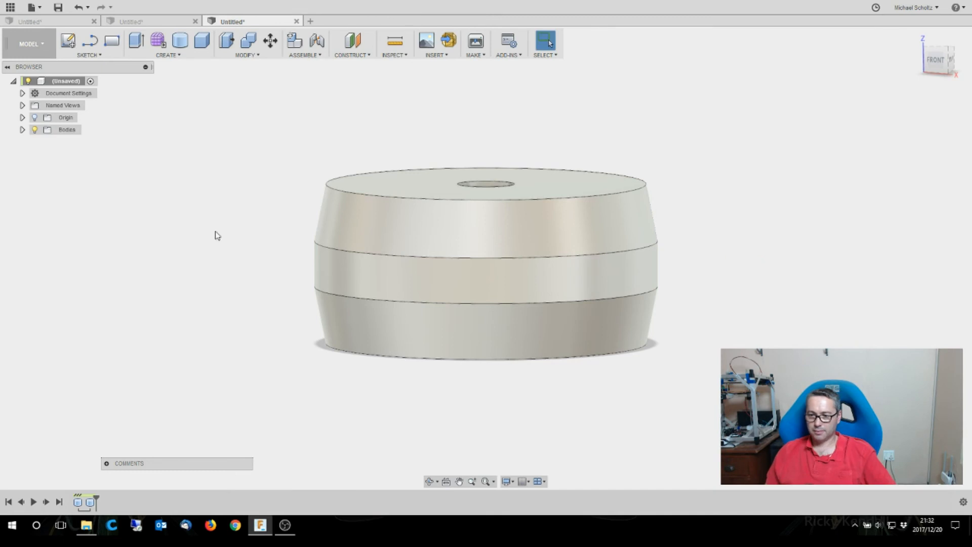
- Fillet the two chamfer edges around the middle of the body's side with a constant 15.25 mm radius
right_click(656, 248)
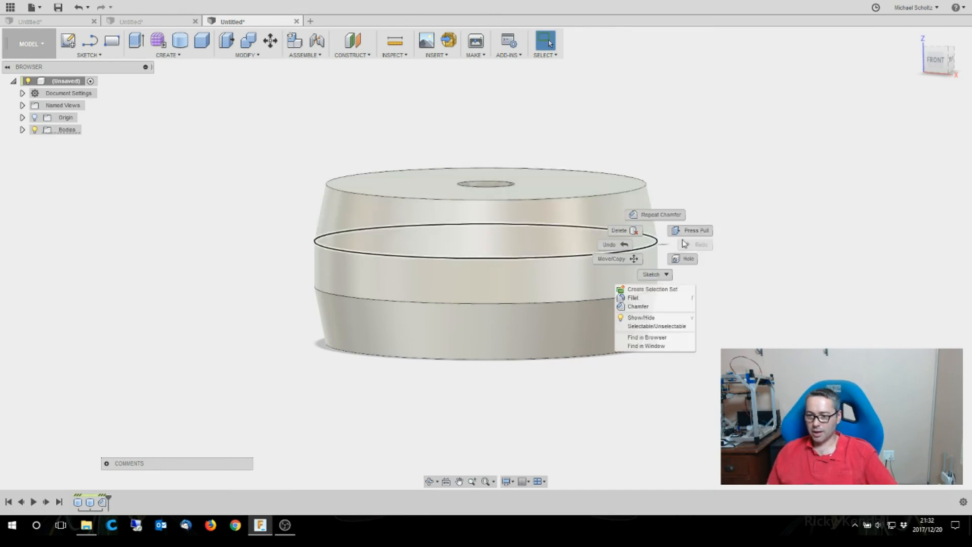
click(667, 241)
text(9)
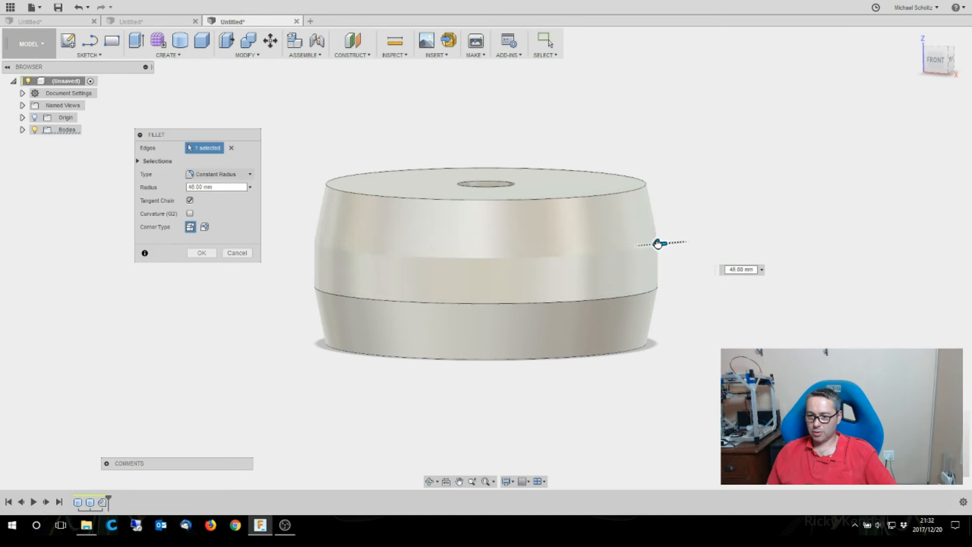
click(656, 287)
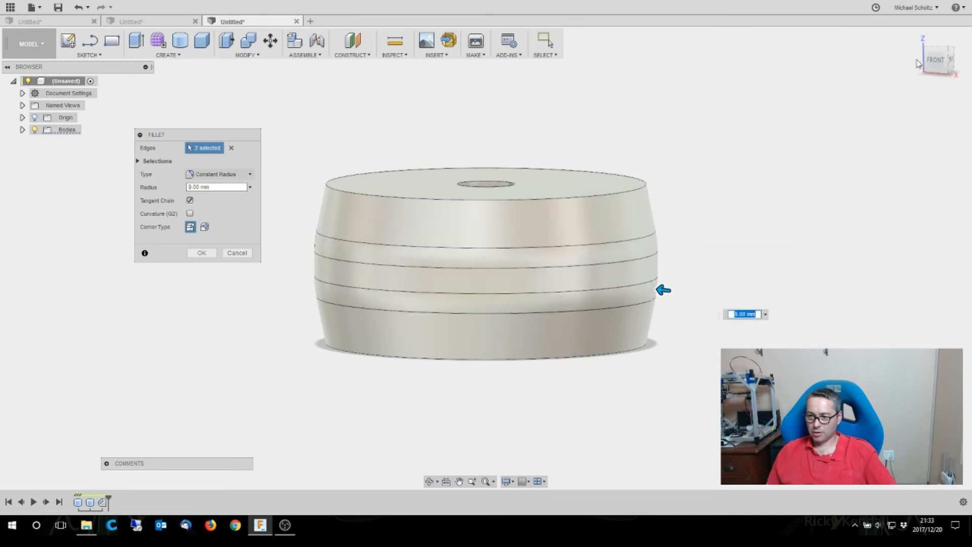
click(919, 78)
scroll(658, 284, up, 5)
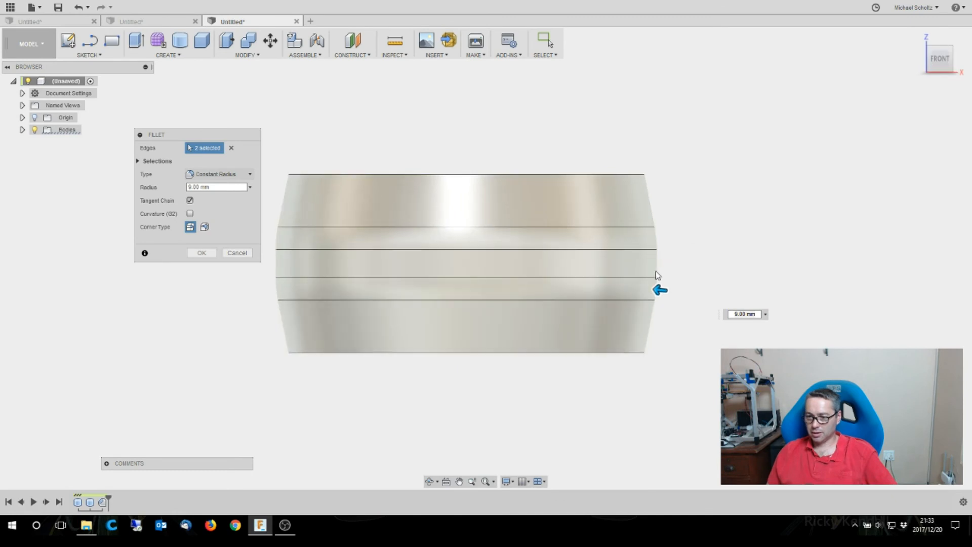
drag(658, 299, 658, 300)
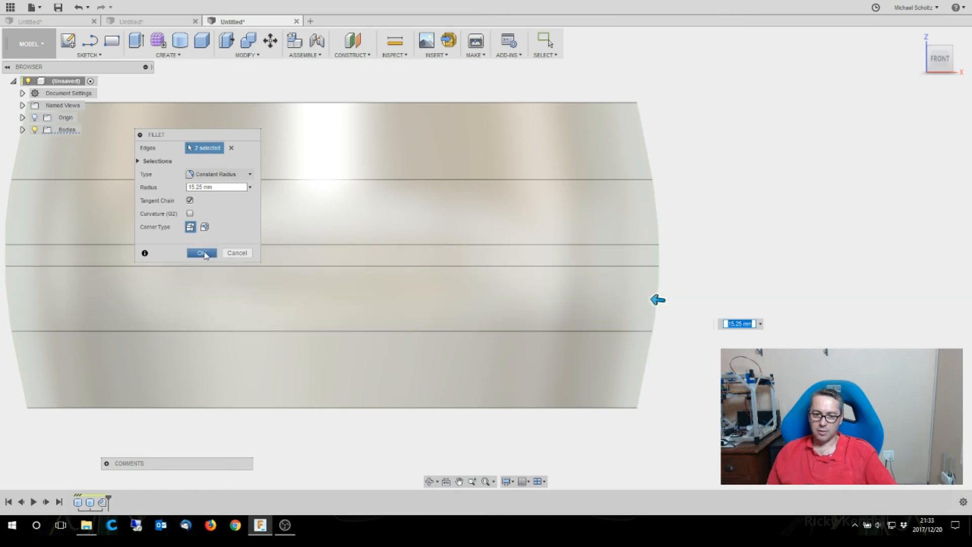
click(202, 253)
- Fillet the outer edges of the body's upper and lower faces with a 1.5 mm radius
right_click(632, 107)
click(632, 75)
drag(632, 101, 631, 97)
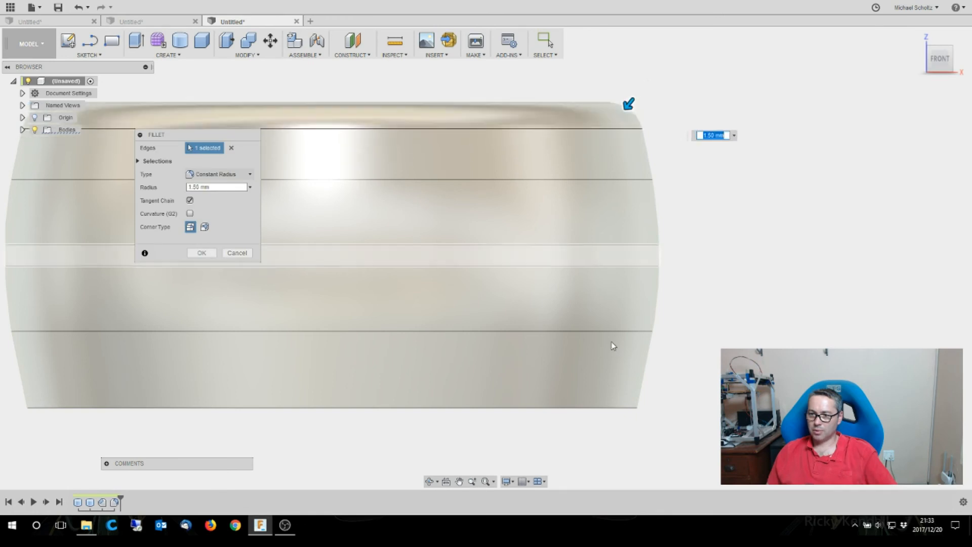
click(615, 409)
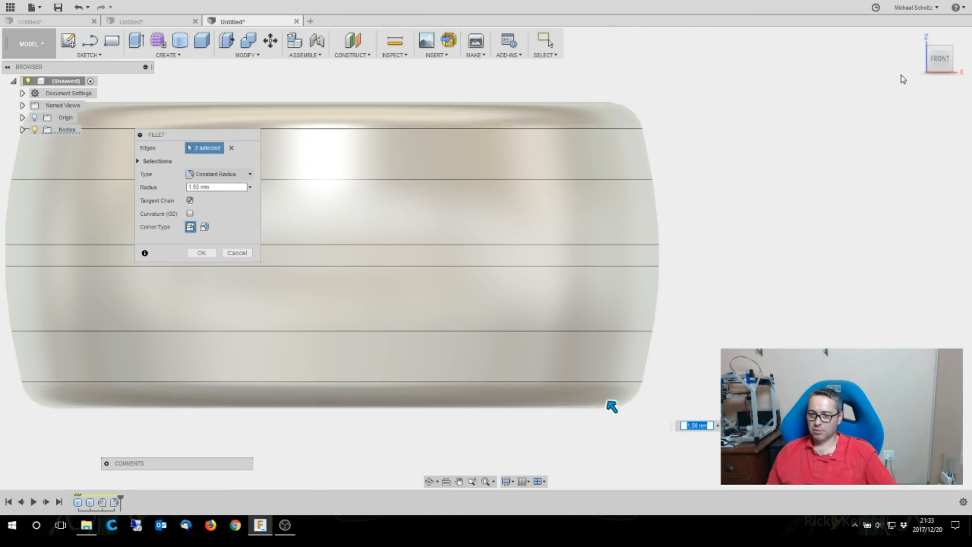
click(917, 37)
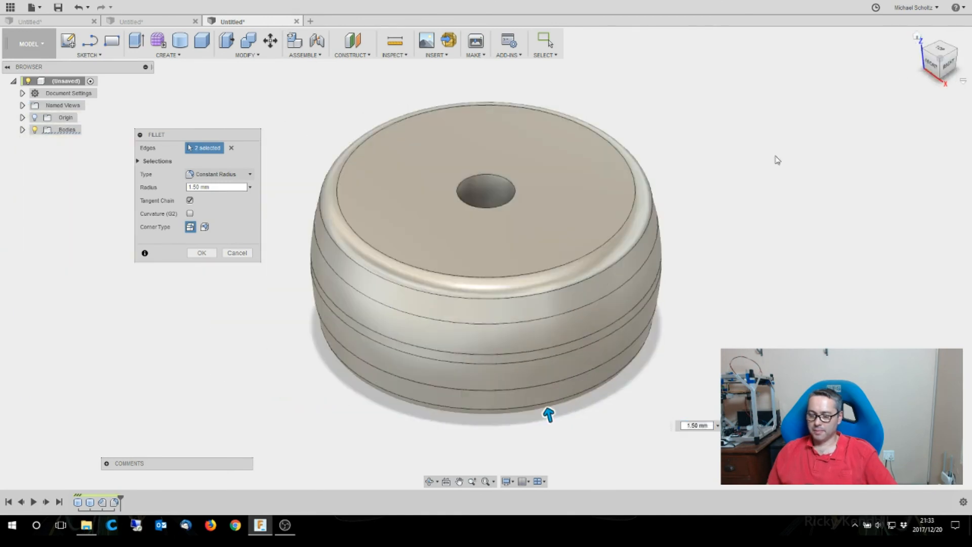
click(202, 253)
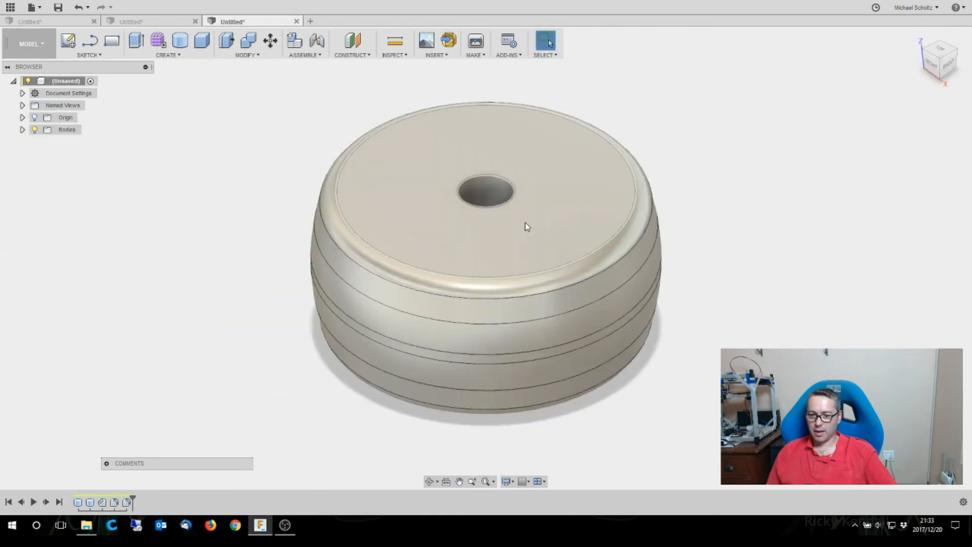
- Round the rim of the centre hole with a constant-radius fillet
right_click(490, 209)
click(529, 174)
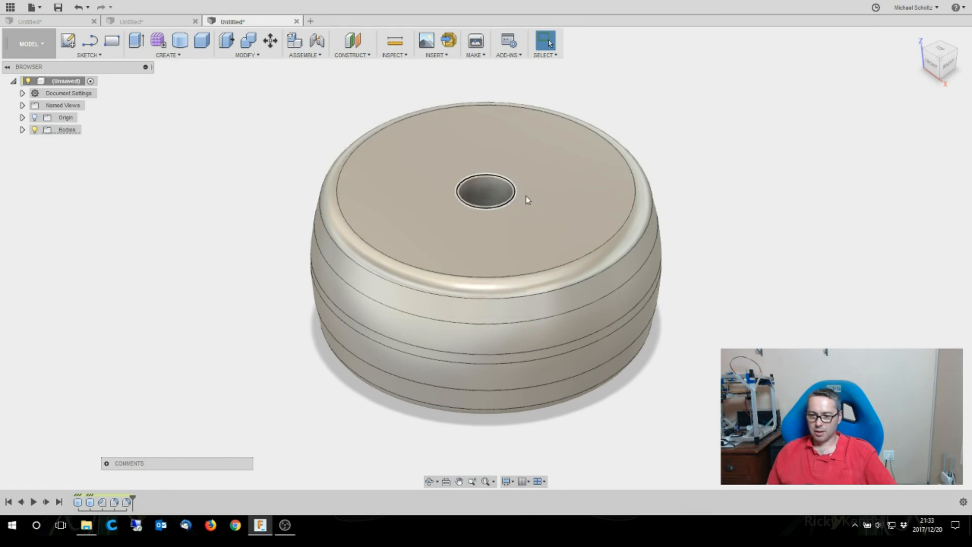
drag(488, 200, 489, 205)
click(470, 342)
click(201, 253)
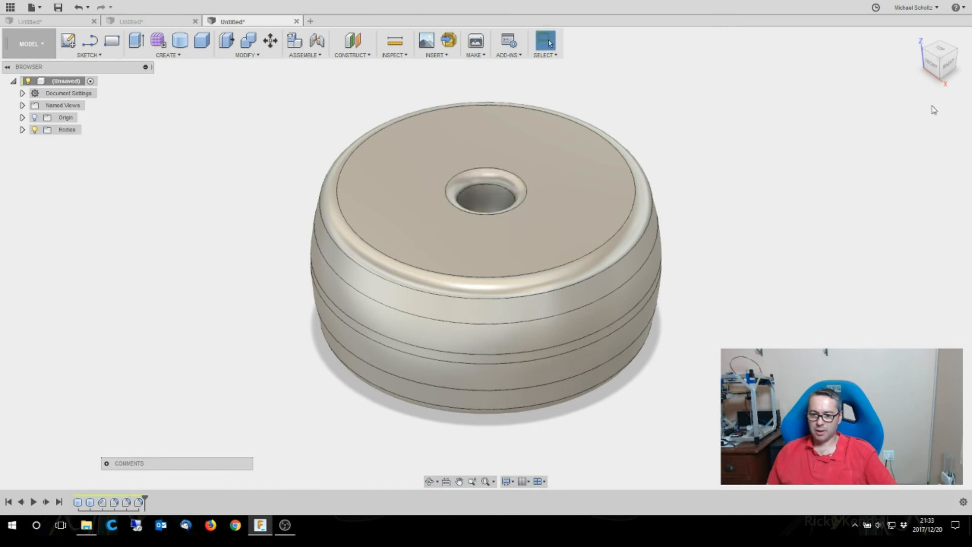
- Compare the side profiles of the lofted, revolved and chamfered parts by viewing each open design from the front
mouse_move(943, 67)
mouse_down()
mouse_move(922, 52)
mouse_move(906, 74)
mouse_move(911, 55)
mouse_move(917, 70)
mouse_move(917, 43)
mouse_up()
click(916, 37)
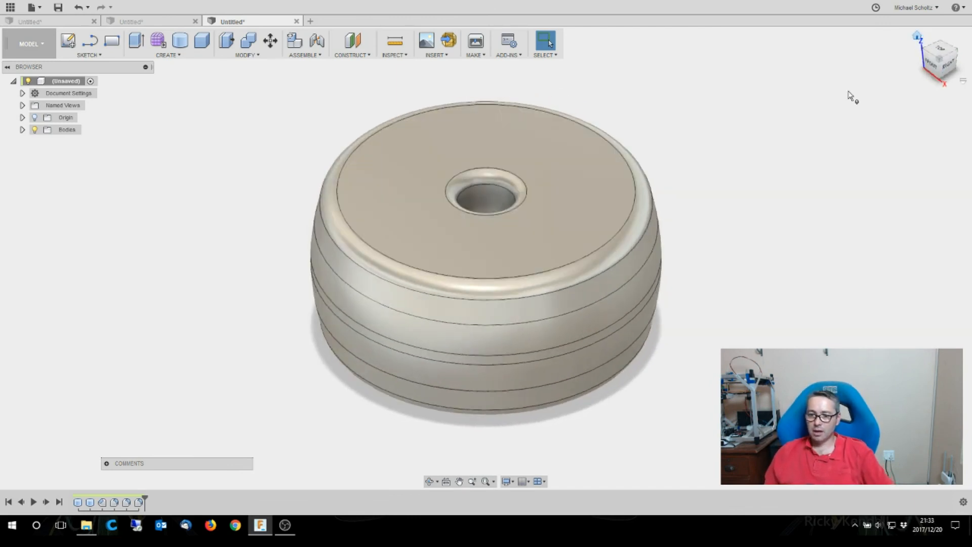
click(141, 23)
click(77, 23)
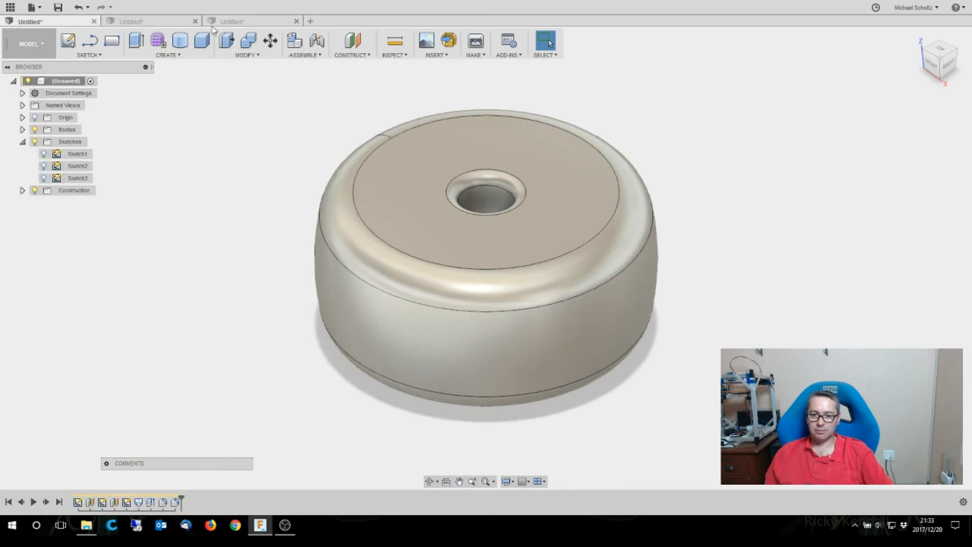
click(930, 65)
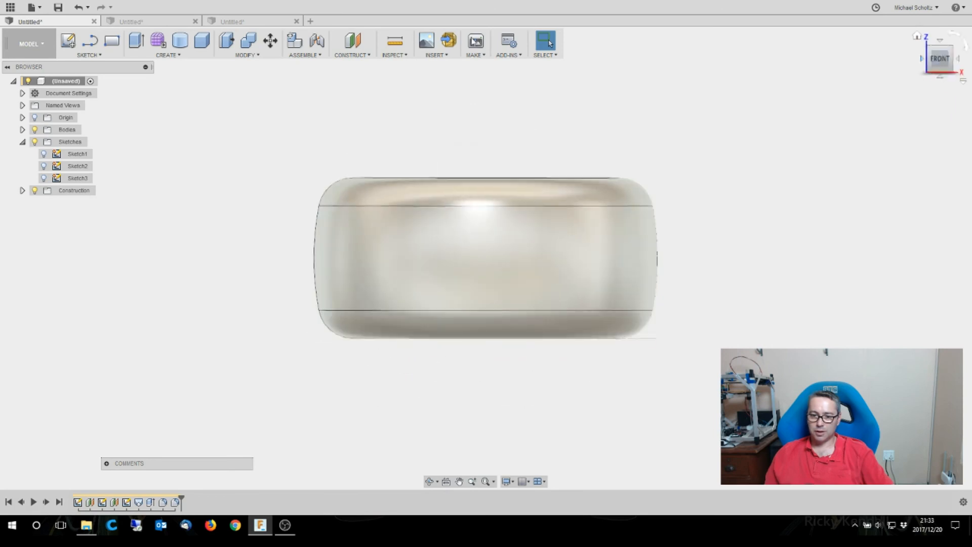
click(146, 23)
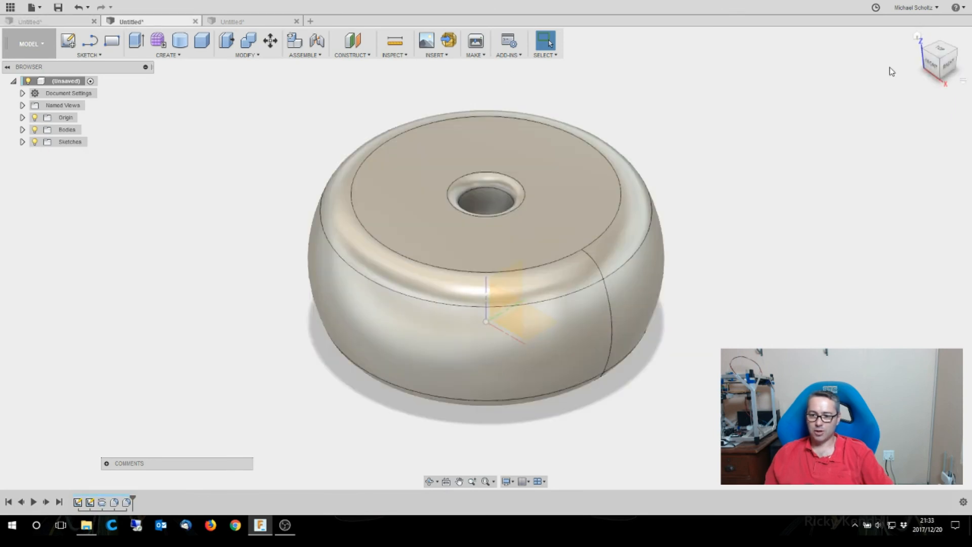
click(933, 66)
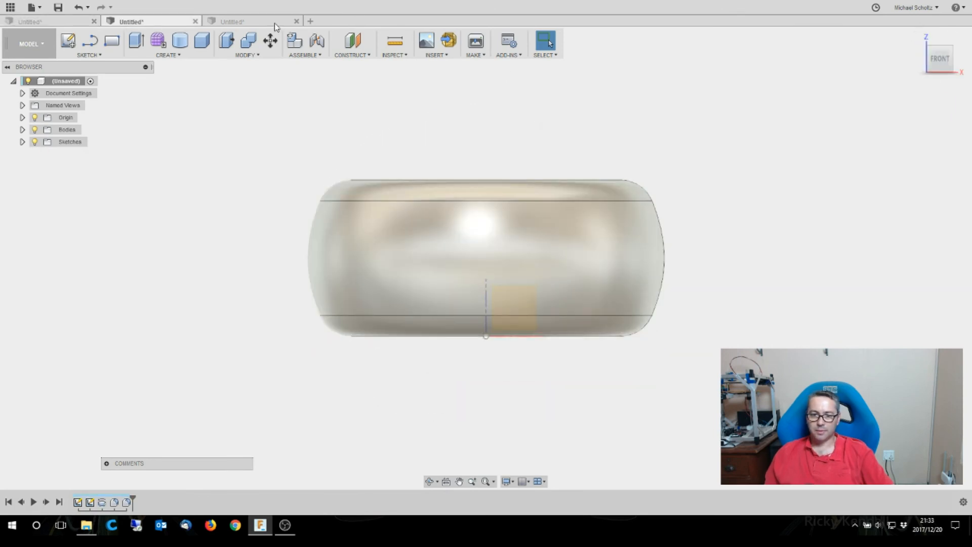
click(274, 23)
click(929, 66)
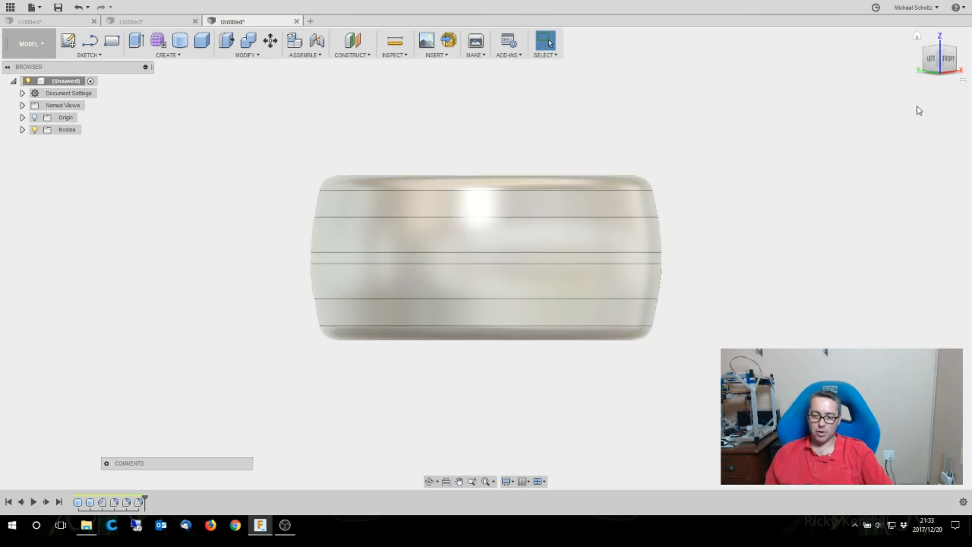
click(917, 38)
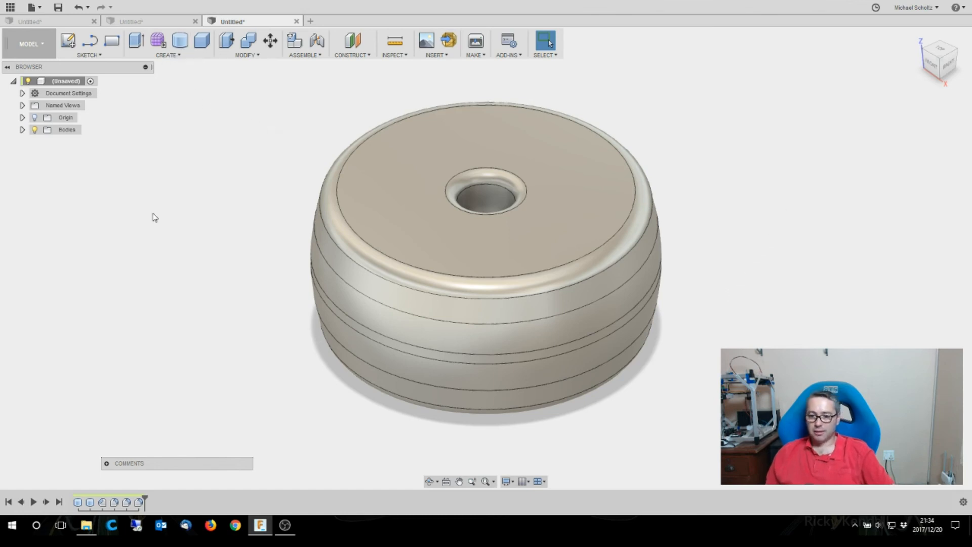
- Edit the fillet on the two edges around the middle of the body's side, setting its radius to 9.75 mm
mouse_move(934, 66)
shift+middle_down()
mouse_move(954, 29)
mouse_move(695, 260)
shift+middle_up()
scroll(680, 268, up, 5)
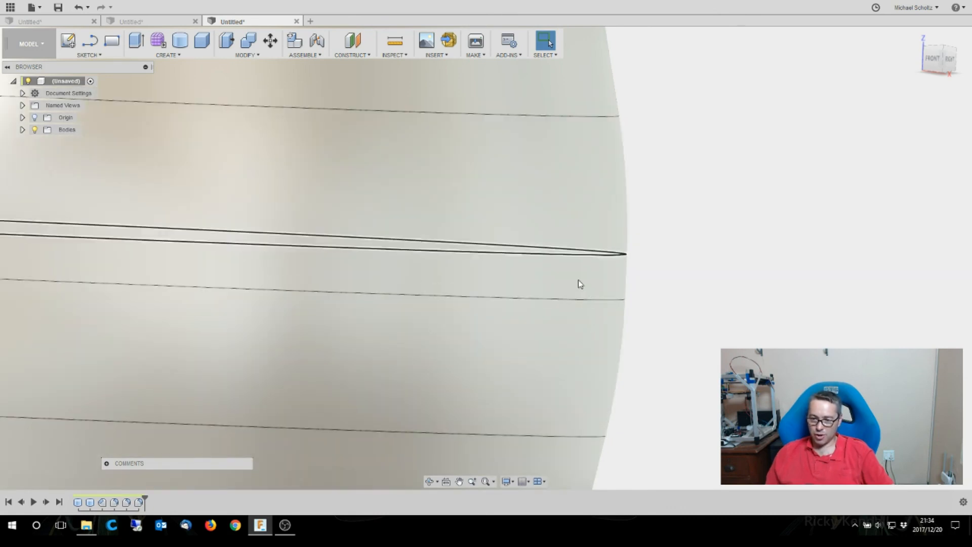
double_click(114, 503)
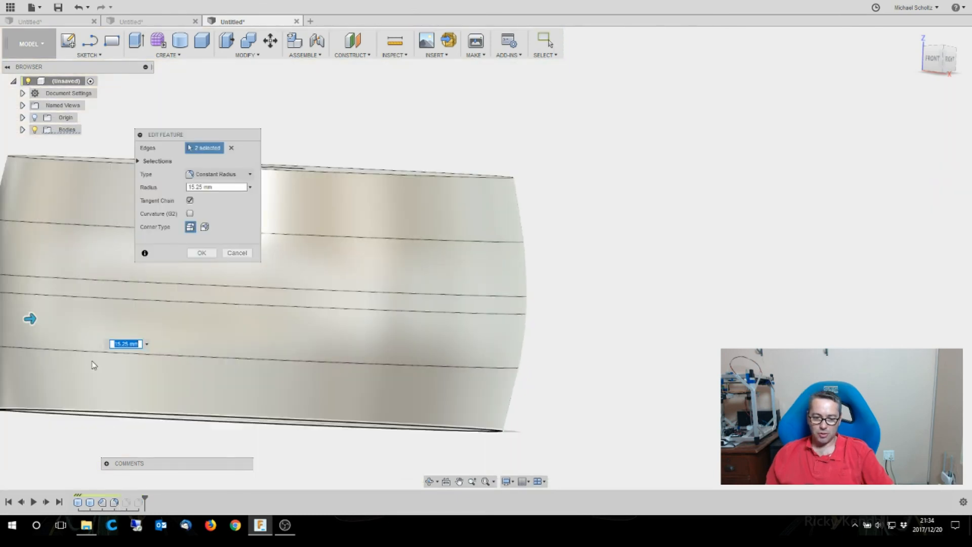
scroll(650, 364, down, 5)
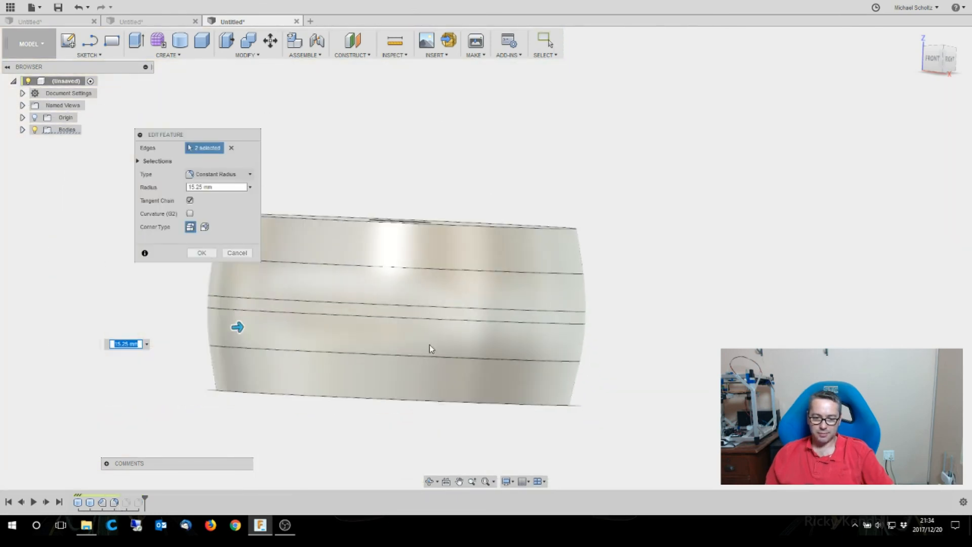
scroll(219, 342, up, 5)
drag(252, 323, 249, 323)
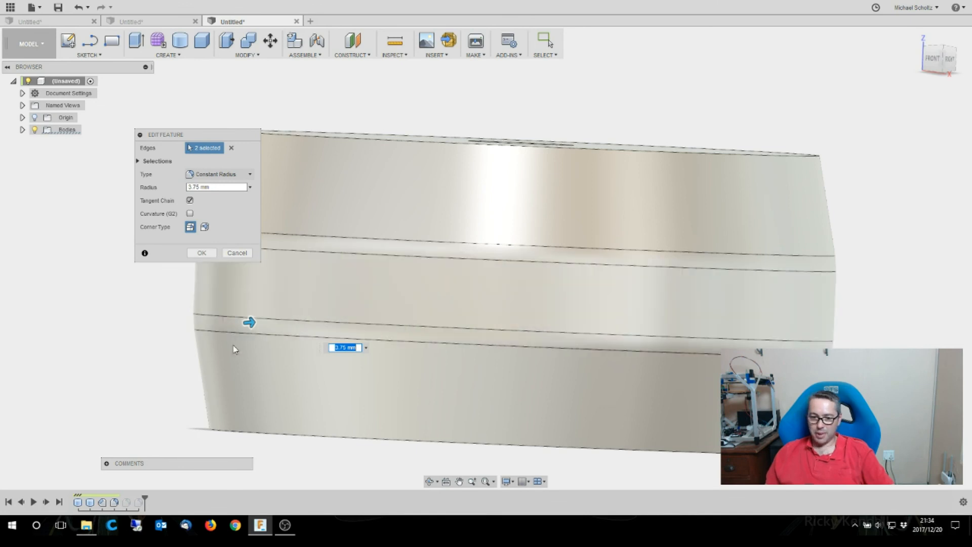
drag(252, 322, 249, 323)
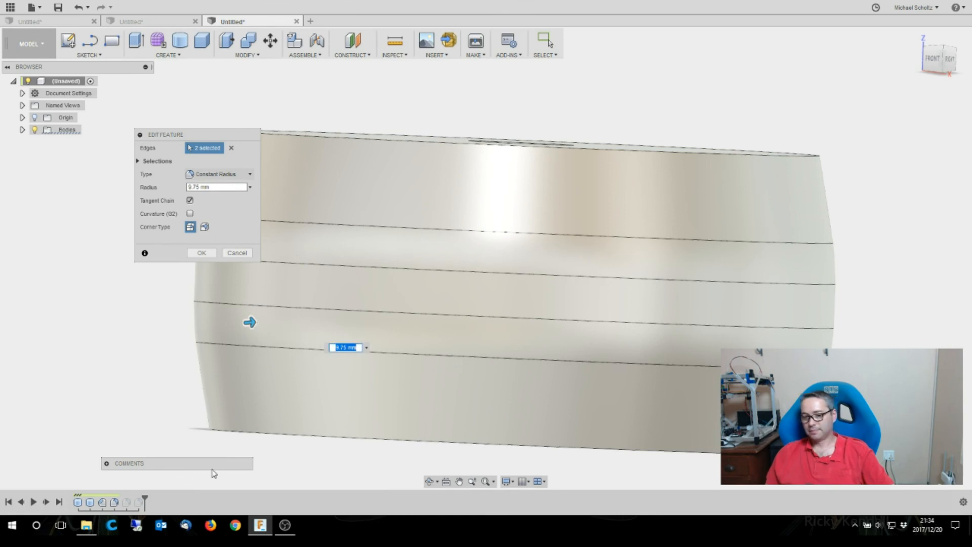
click(202, 252)
- Examine the chamfered part with its edited fillet, and review the revolved and lofted designs again
scroll(137, 403, down, 5)
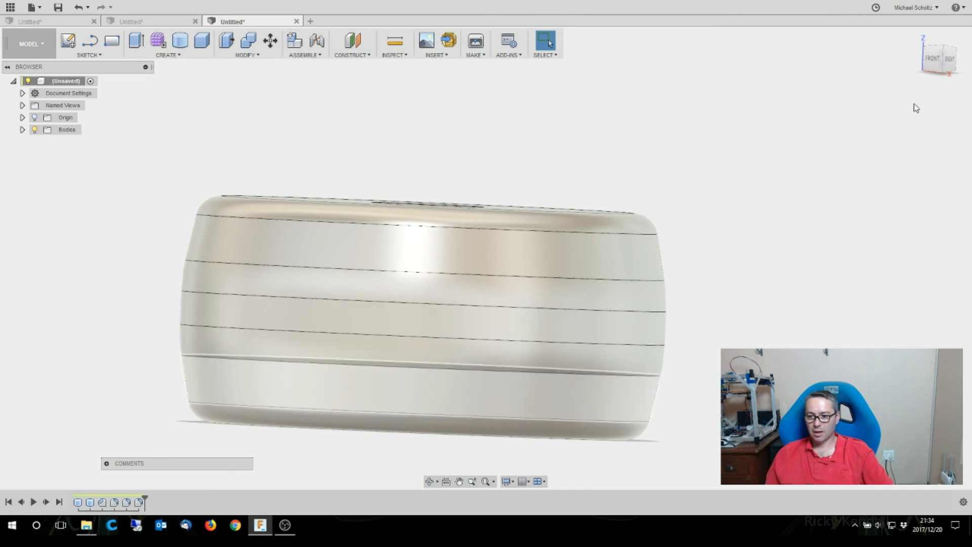
click(918, 38)
scroll(641, 339, up, 3)
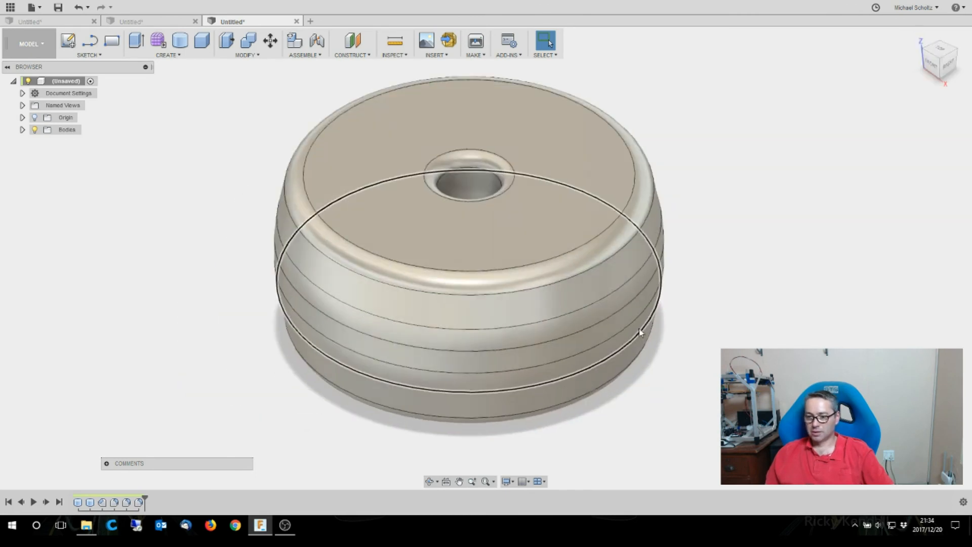
mouse_move(936, 52)
mouse_down()
mouse_move(945, 34)
mouse_move(953, 56)
mouse_up()
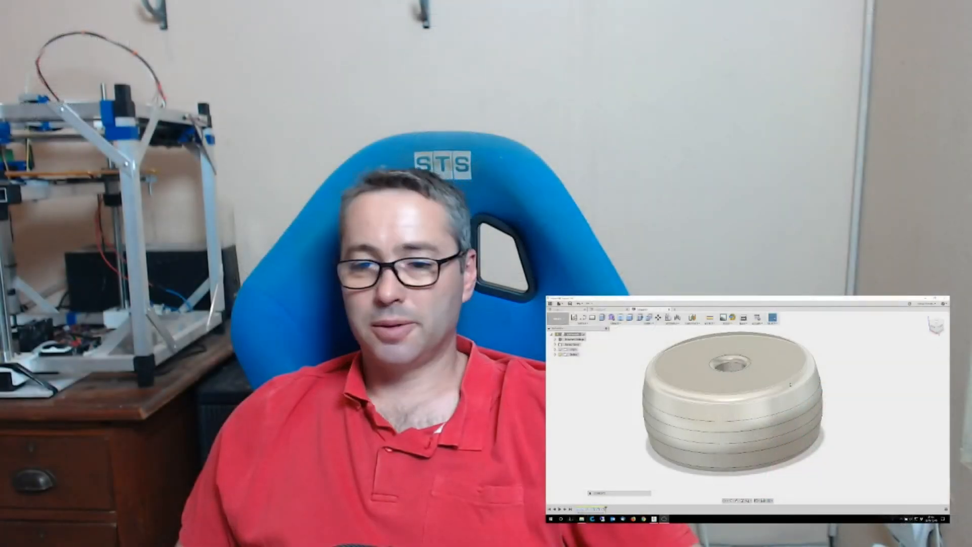
scroll(884, 444, up, 1)
scroll(870, 451, down, 3)
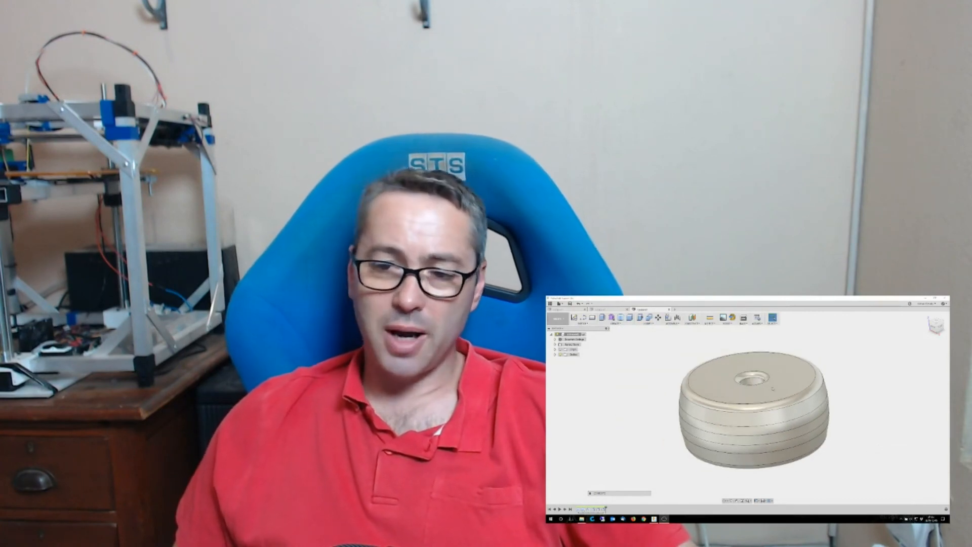
click(607, 309)
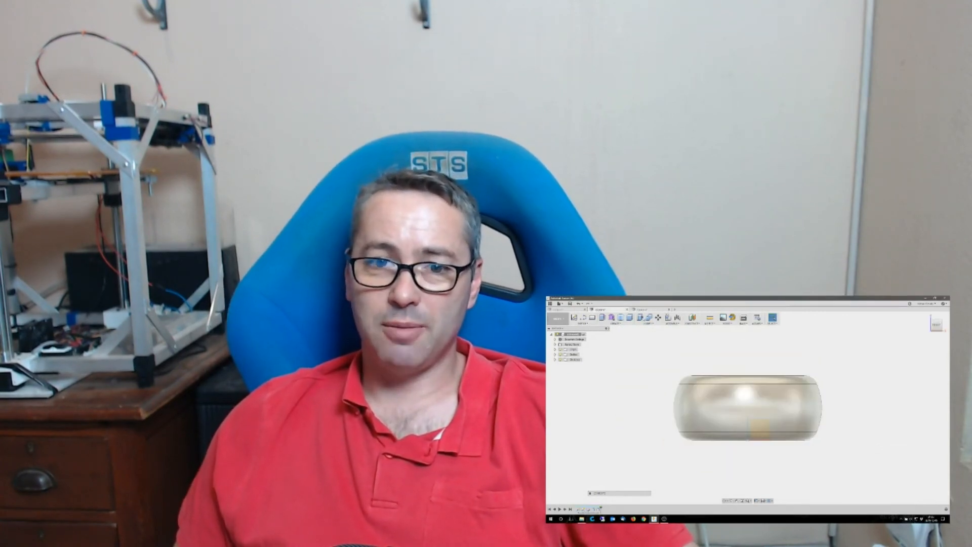
click(925, 318)
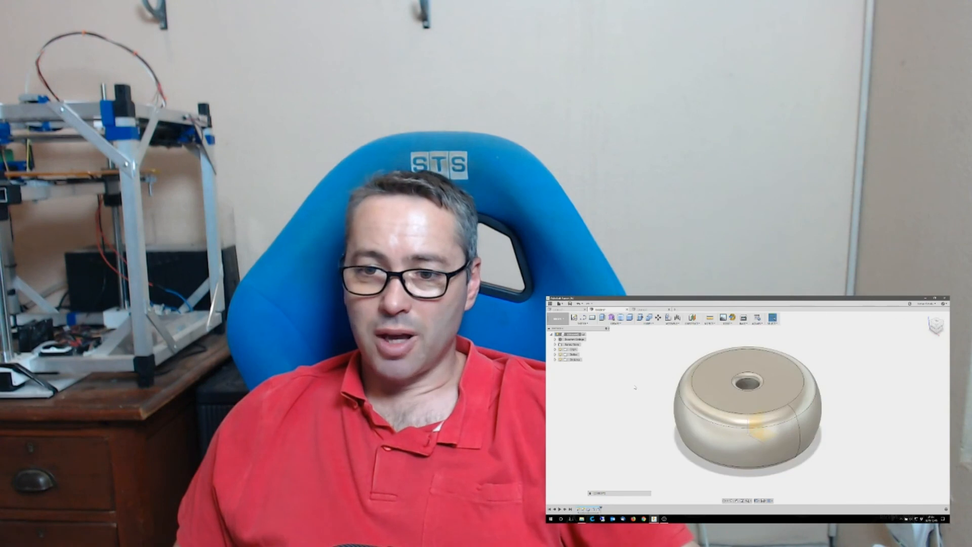
click(563, 309)
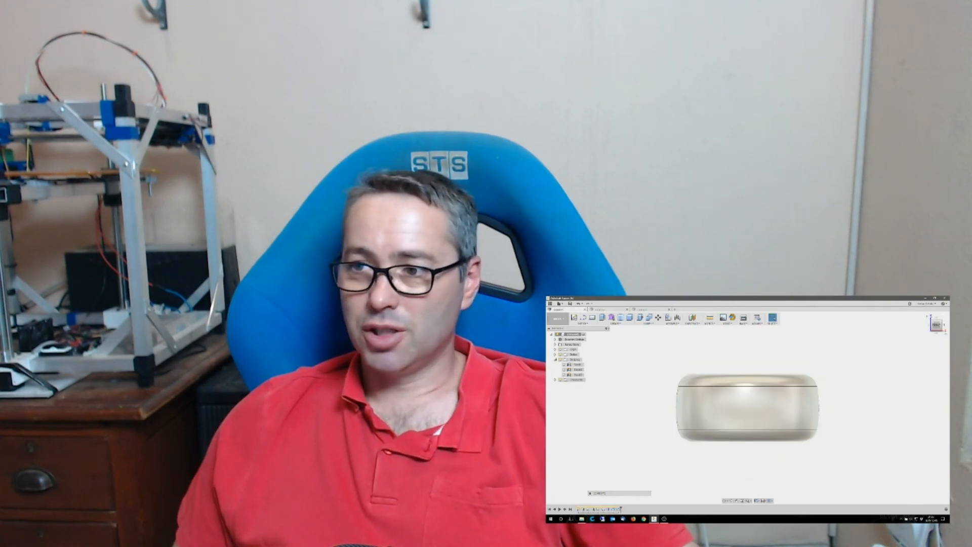